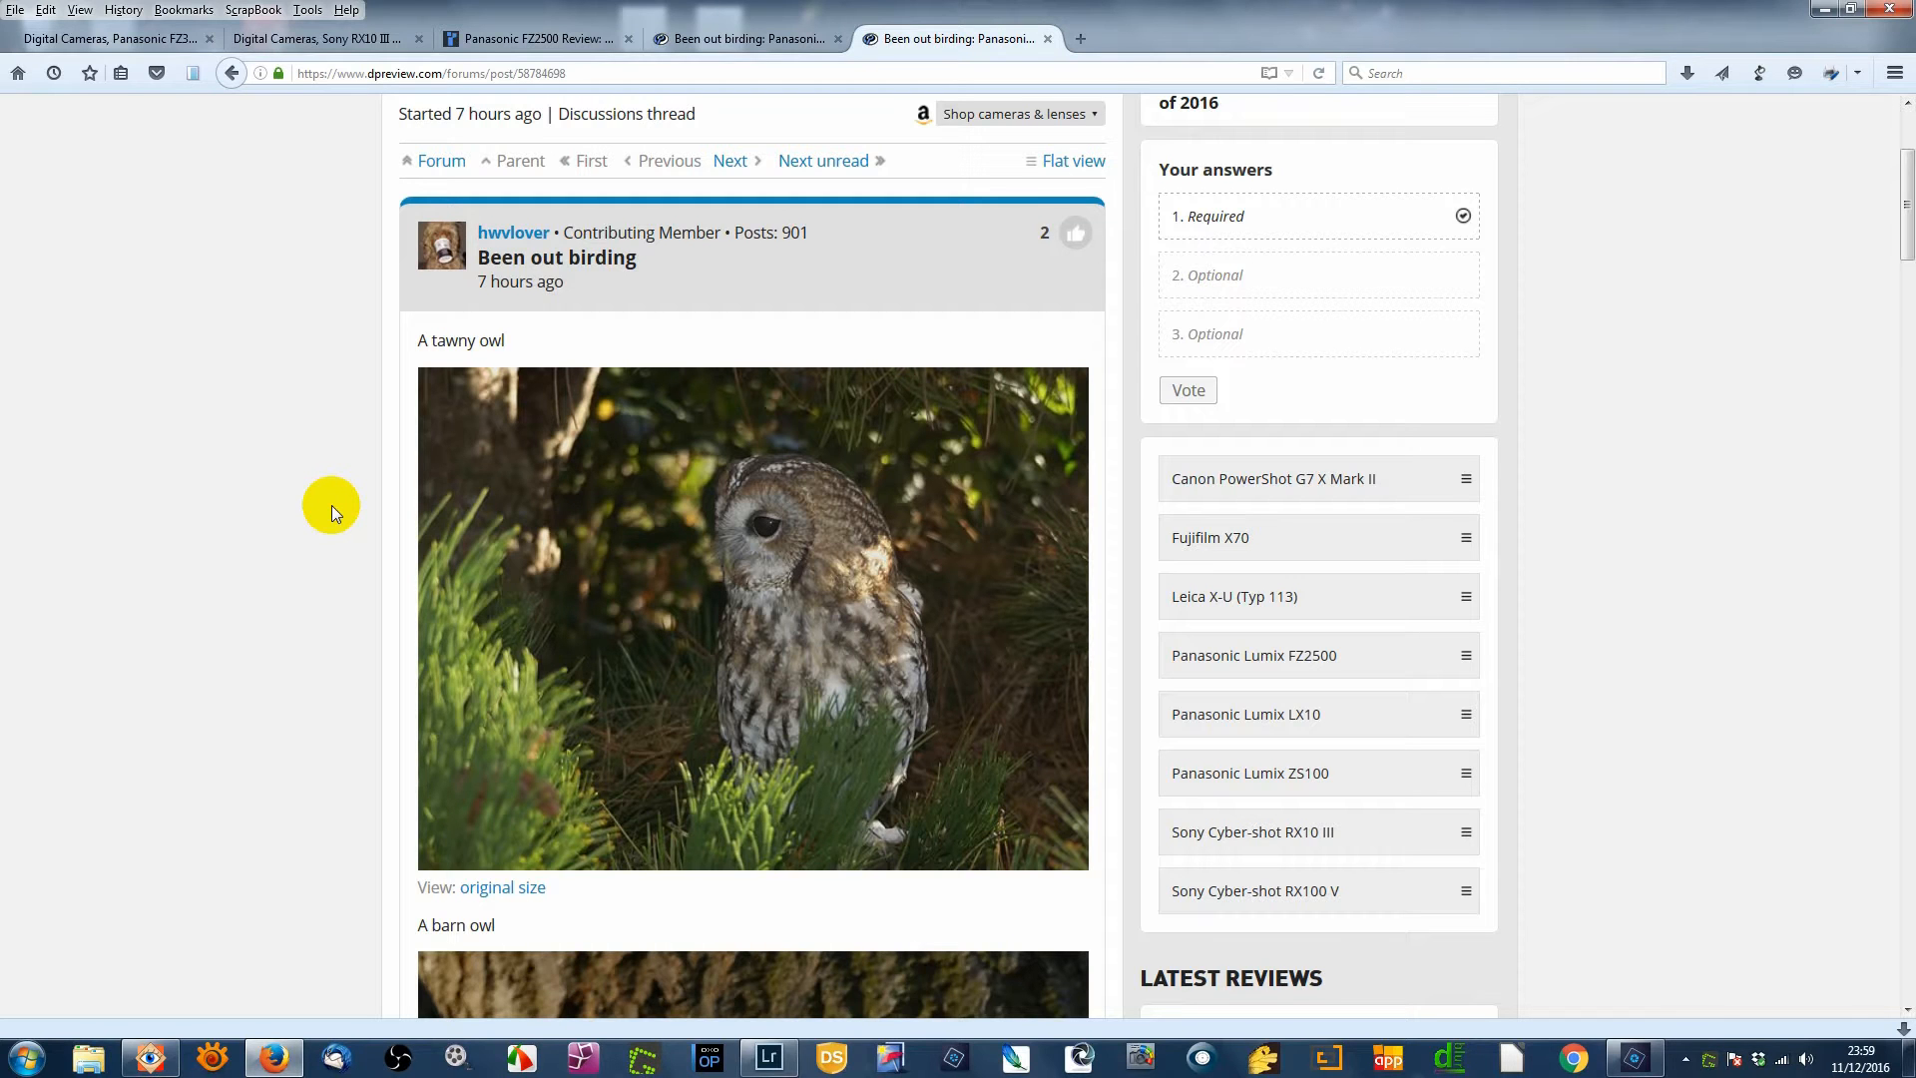
- Scroll the 'Been out birding' thread past the tawny and barn owl photos to the kestrel
scroll(331, 504, "down", 6)
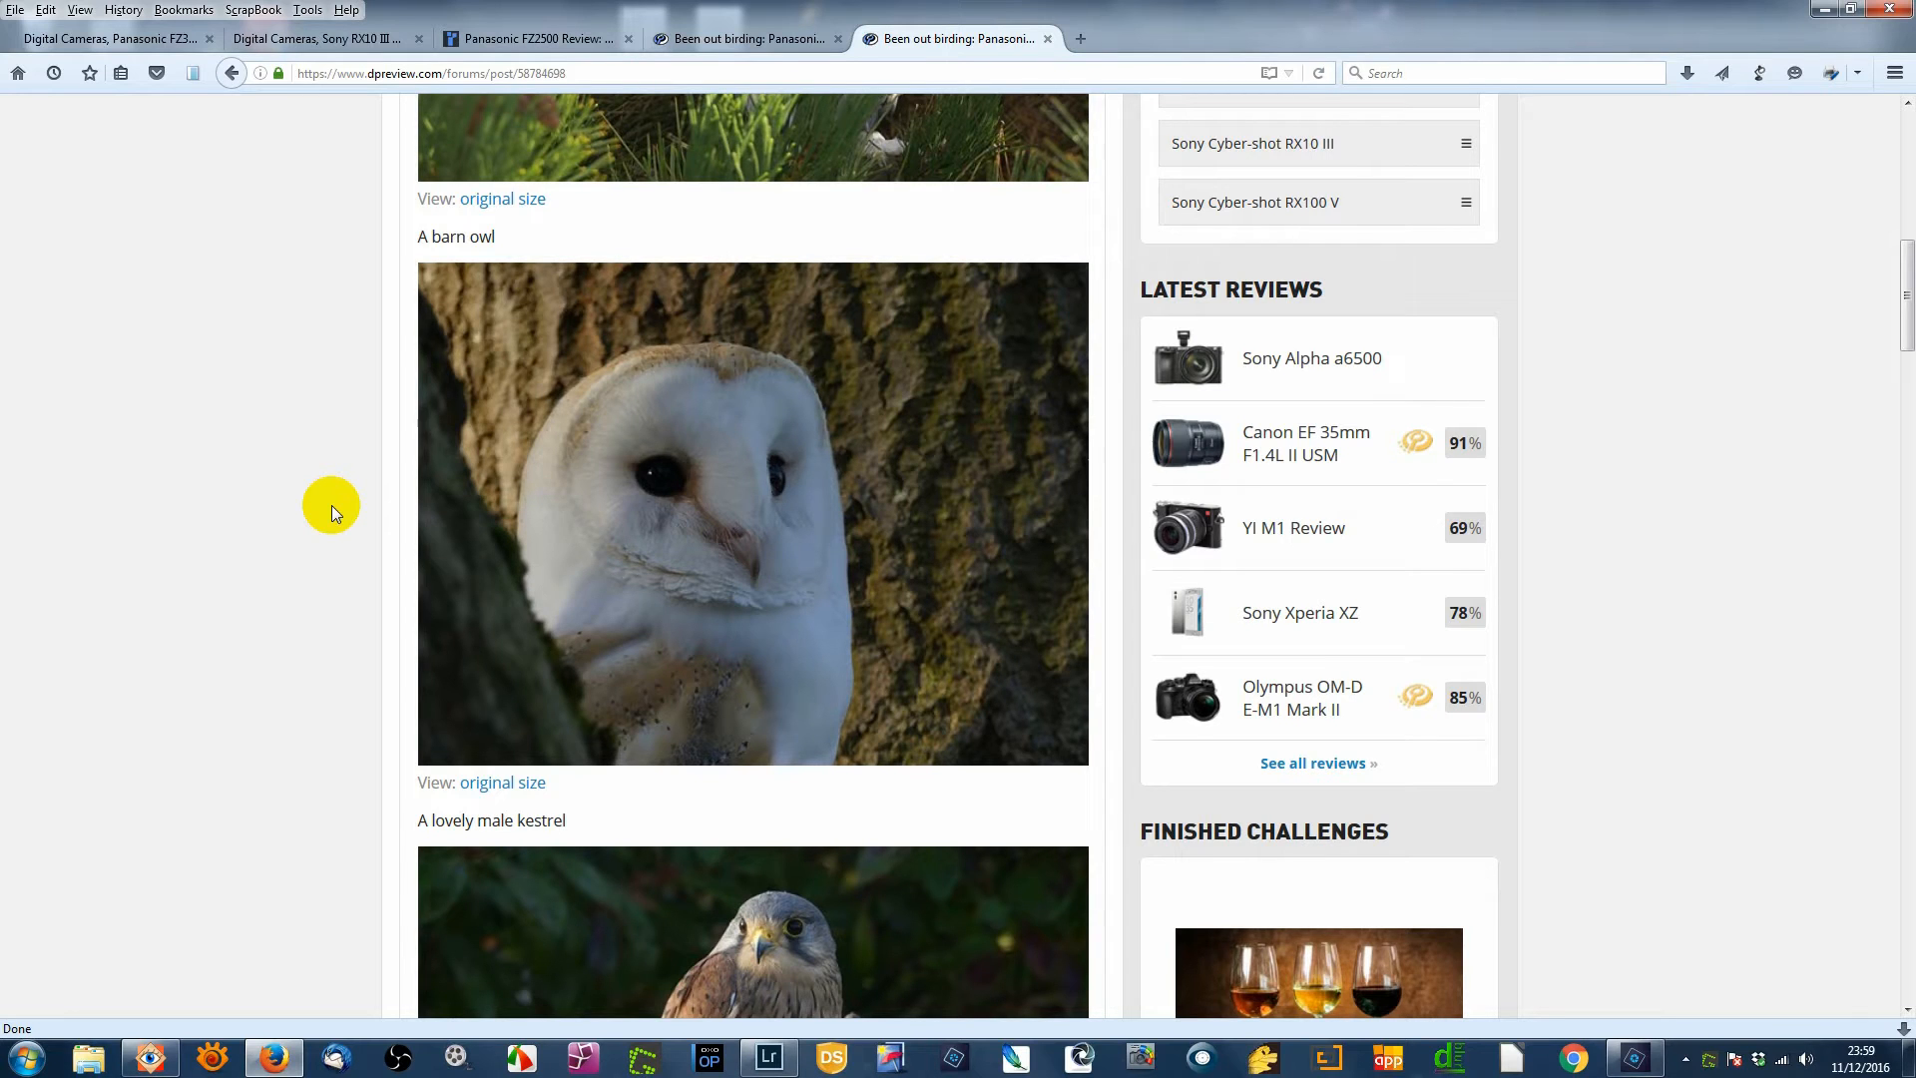
scroll(331, 505, "down", 5)
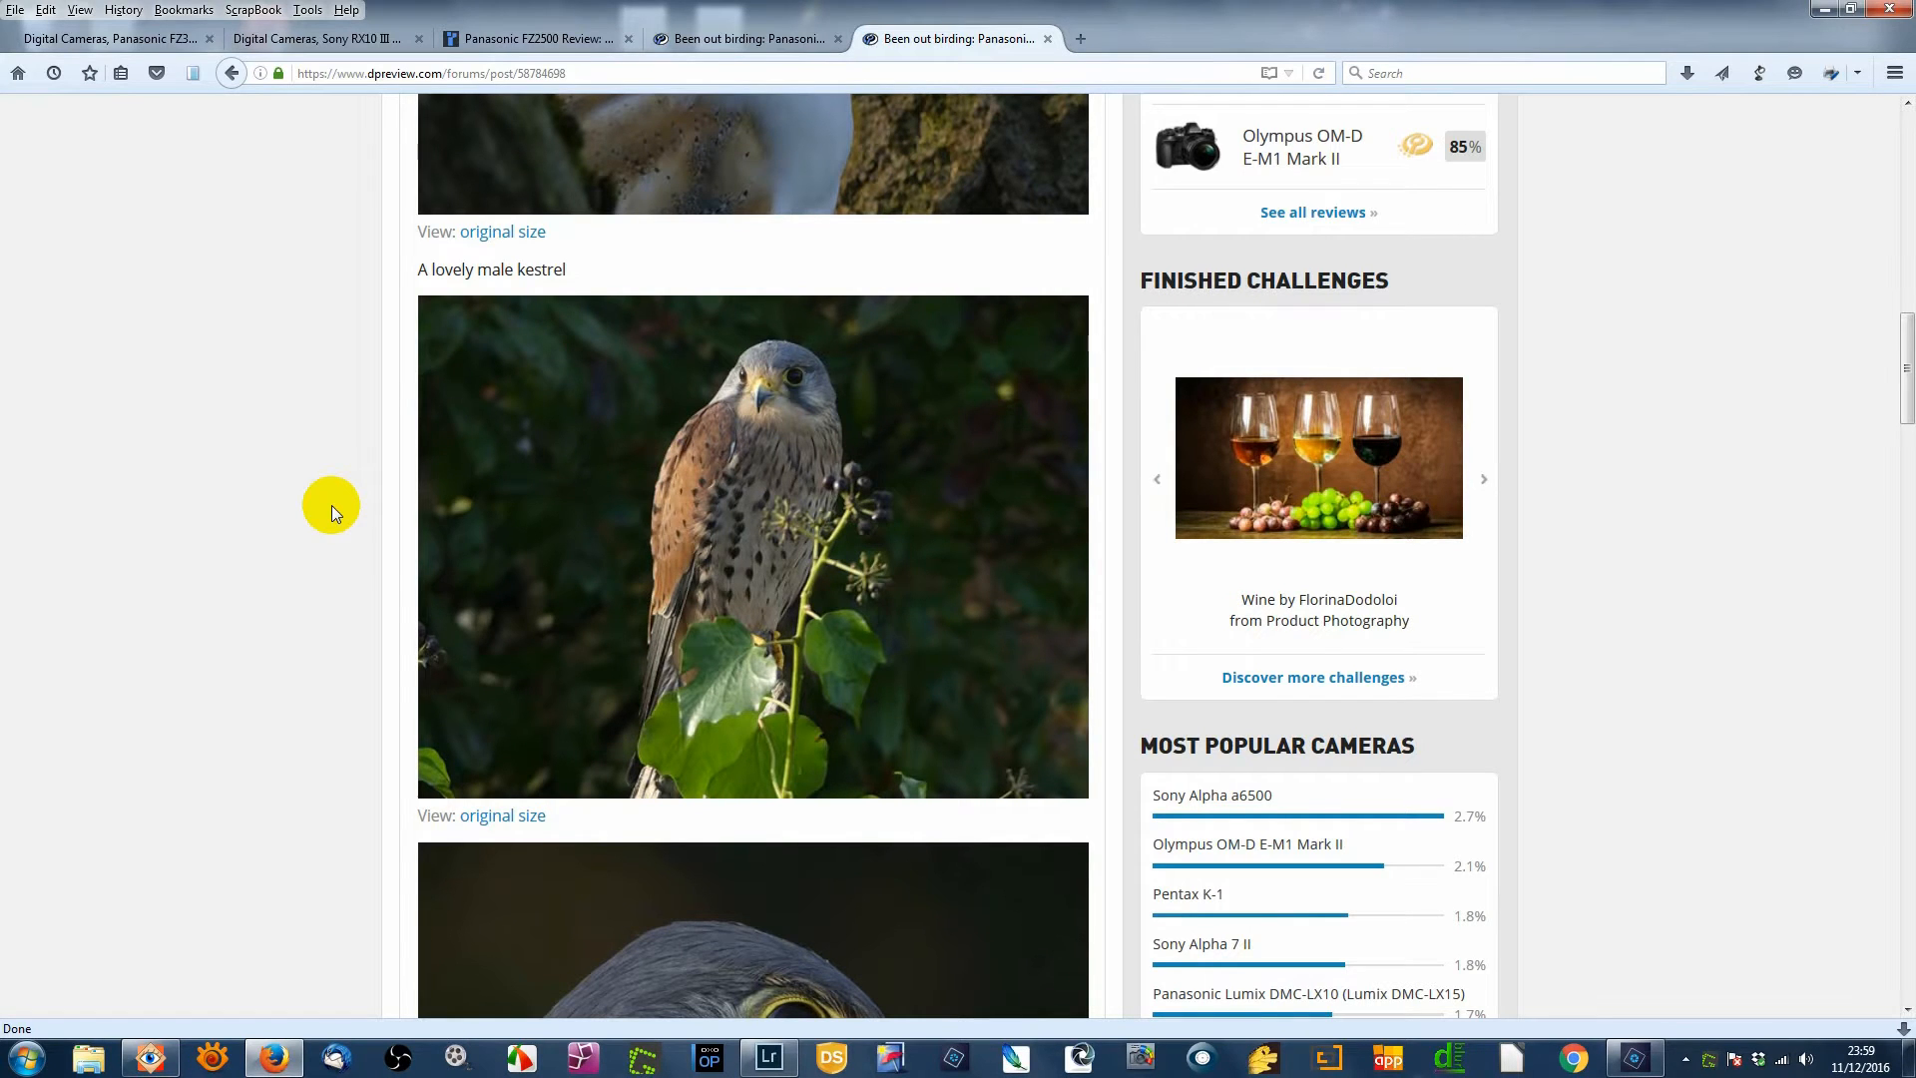
- Scroll down through the kestrel to the little owl photo, then back up to the barn owl
scroll(331, 505, "down", 6)
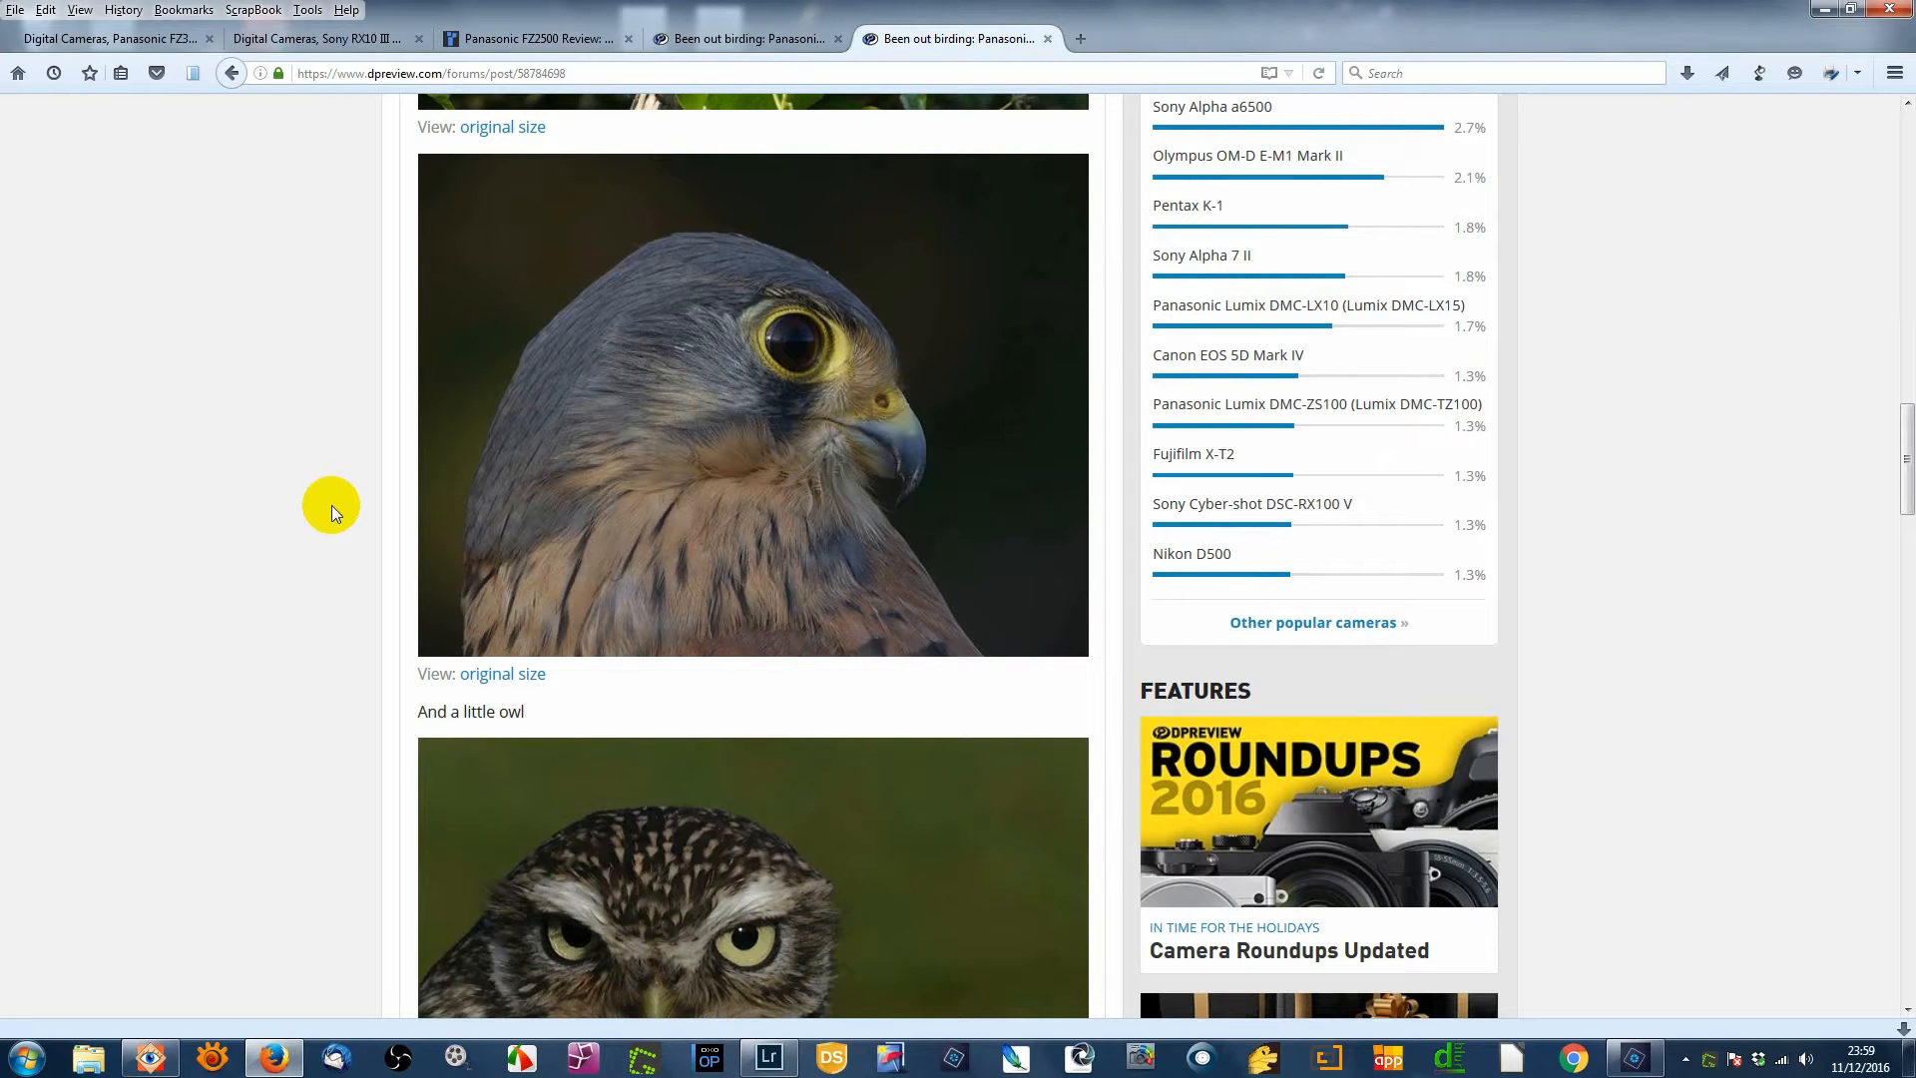
scroll(332, 505, "down", 3)
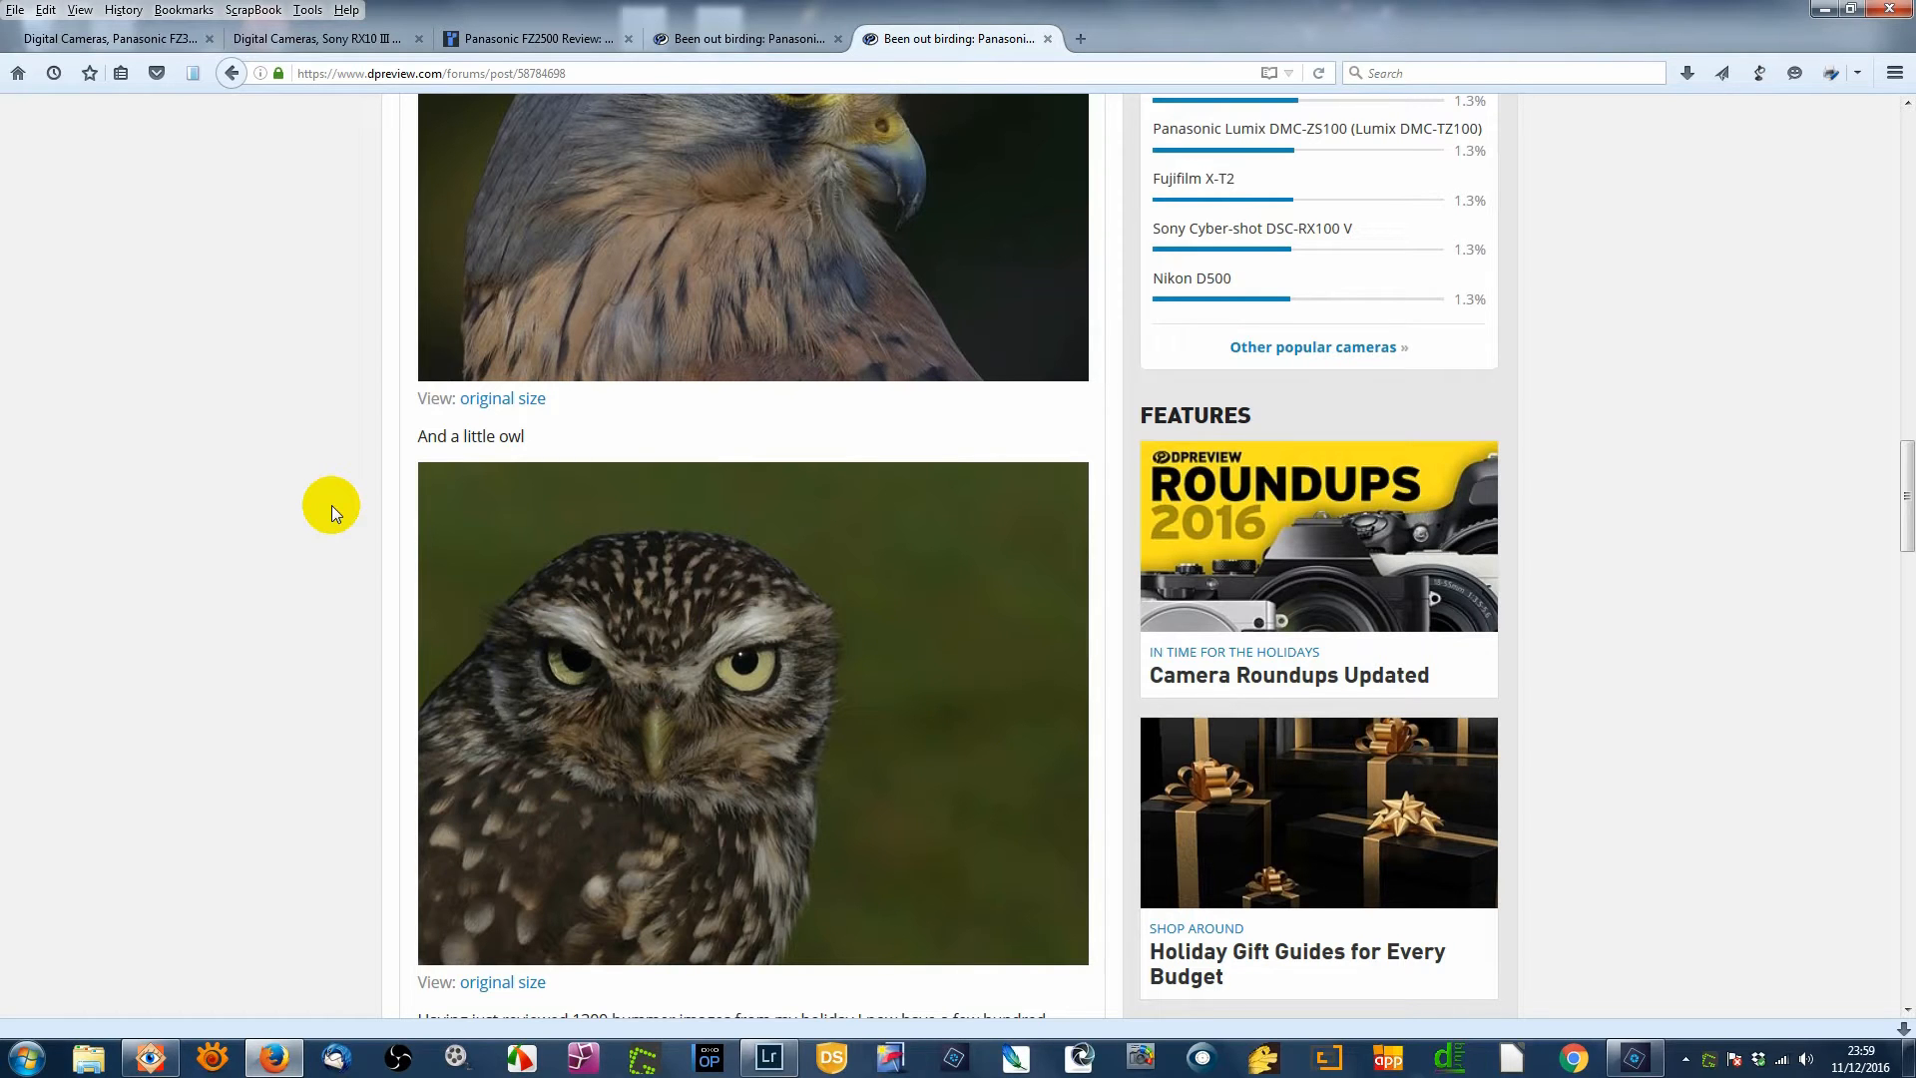
scroll(332, 505, "up", 15)
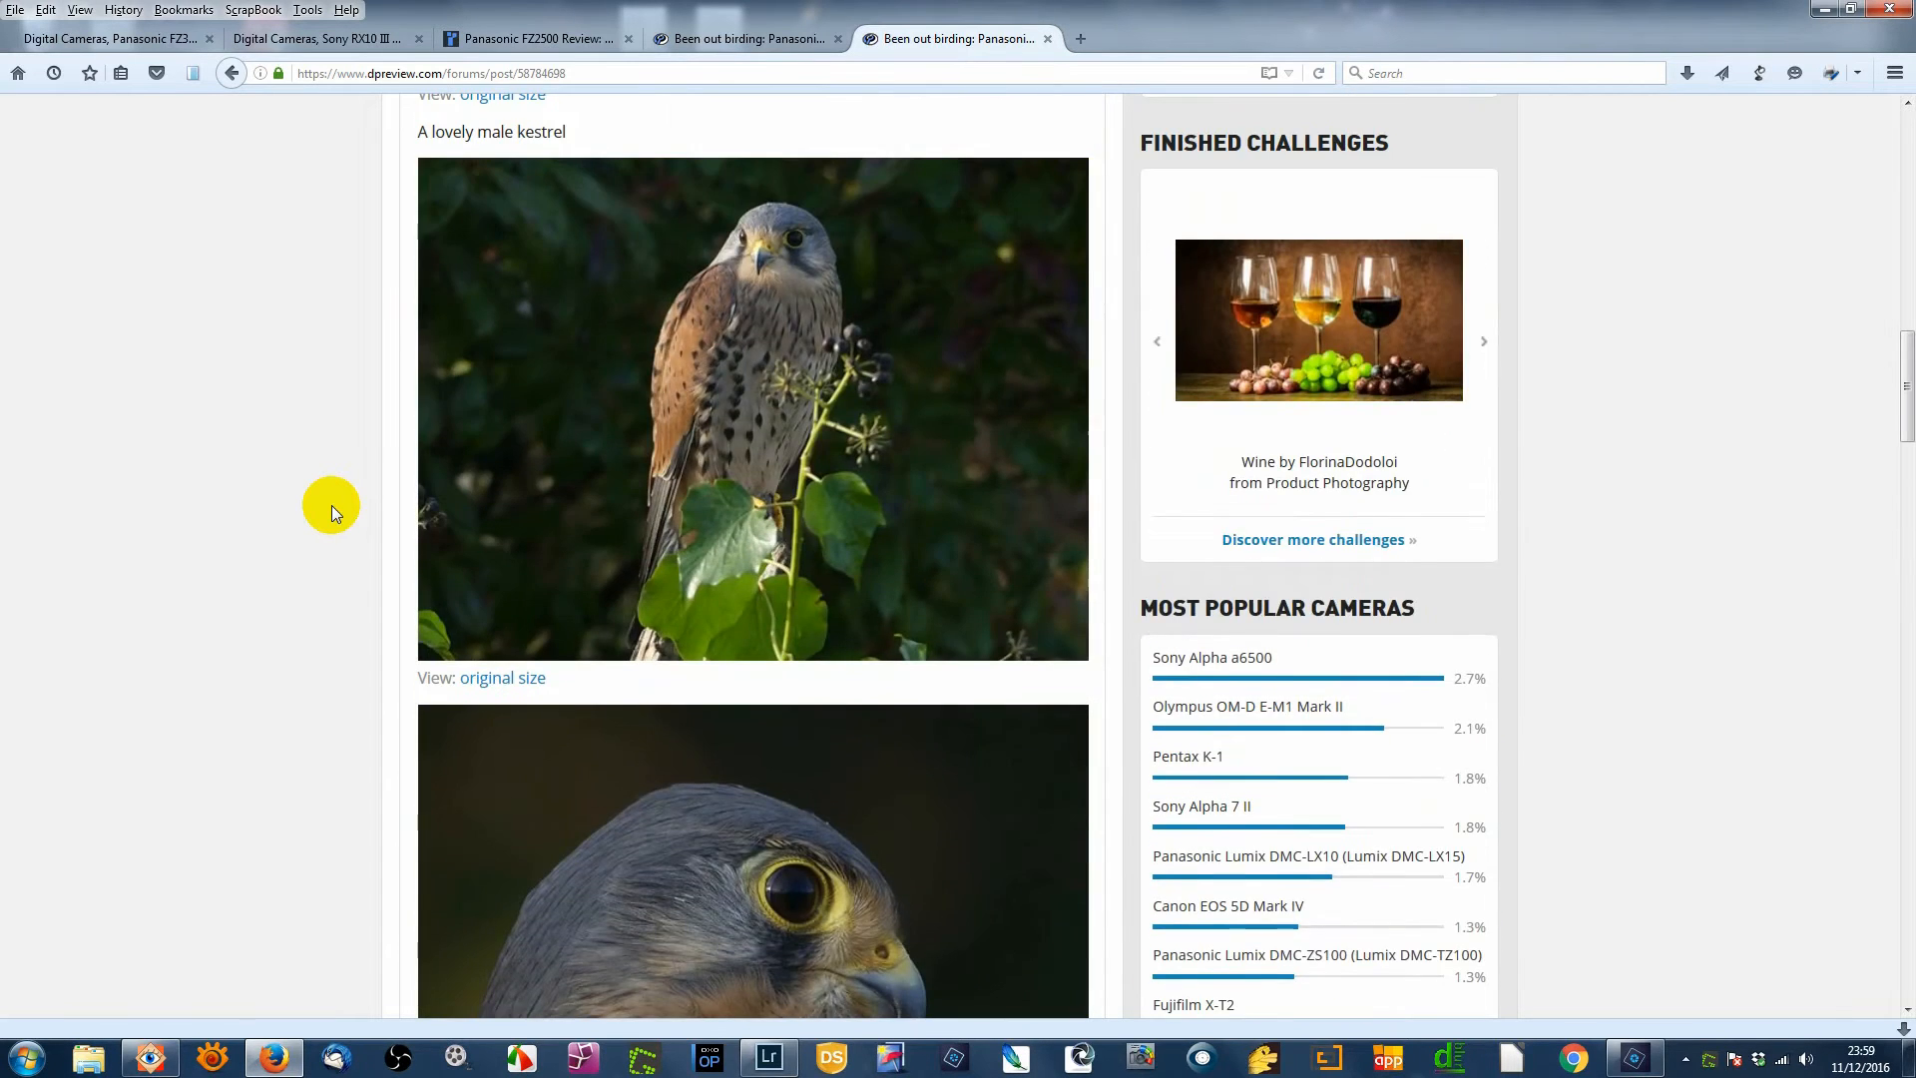
scroll(331, 504, "up", 2)
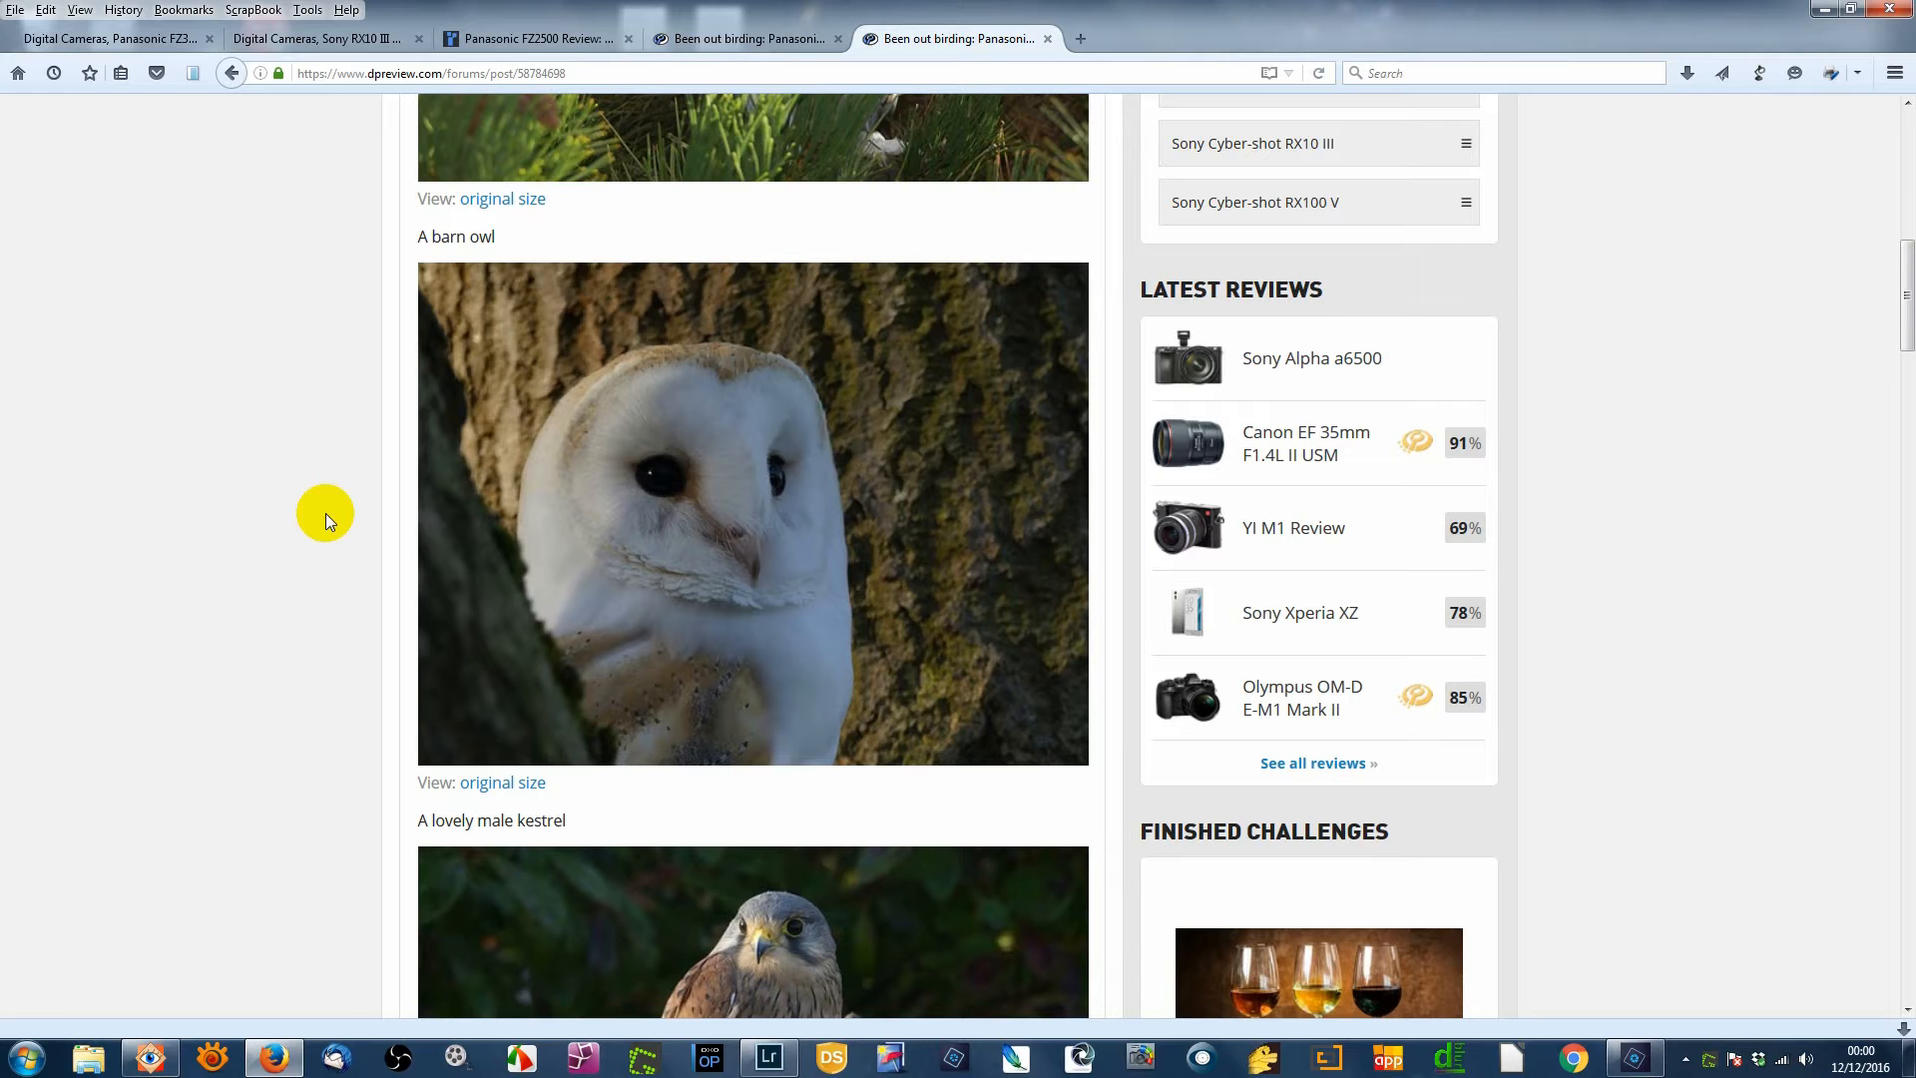
- Bring up Photoshop Elements' empty Expert workspace and its File menu
left_click(1632, 1061)
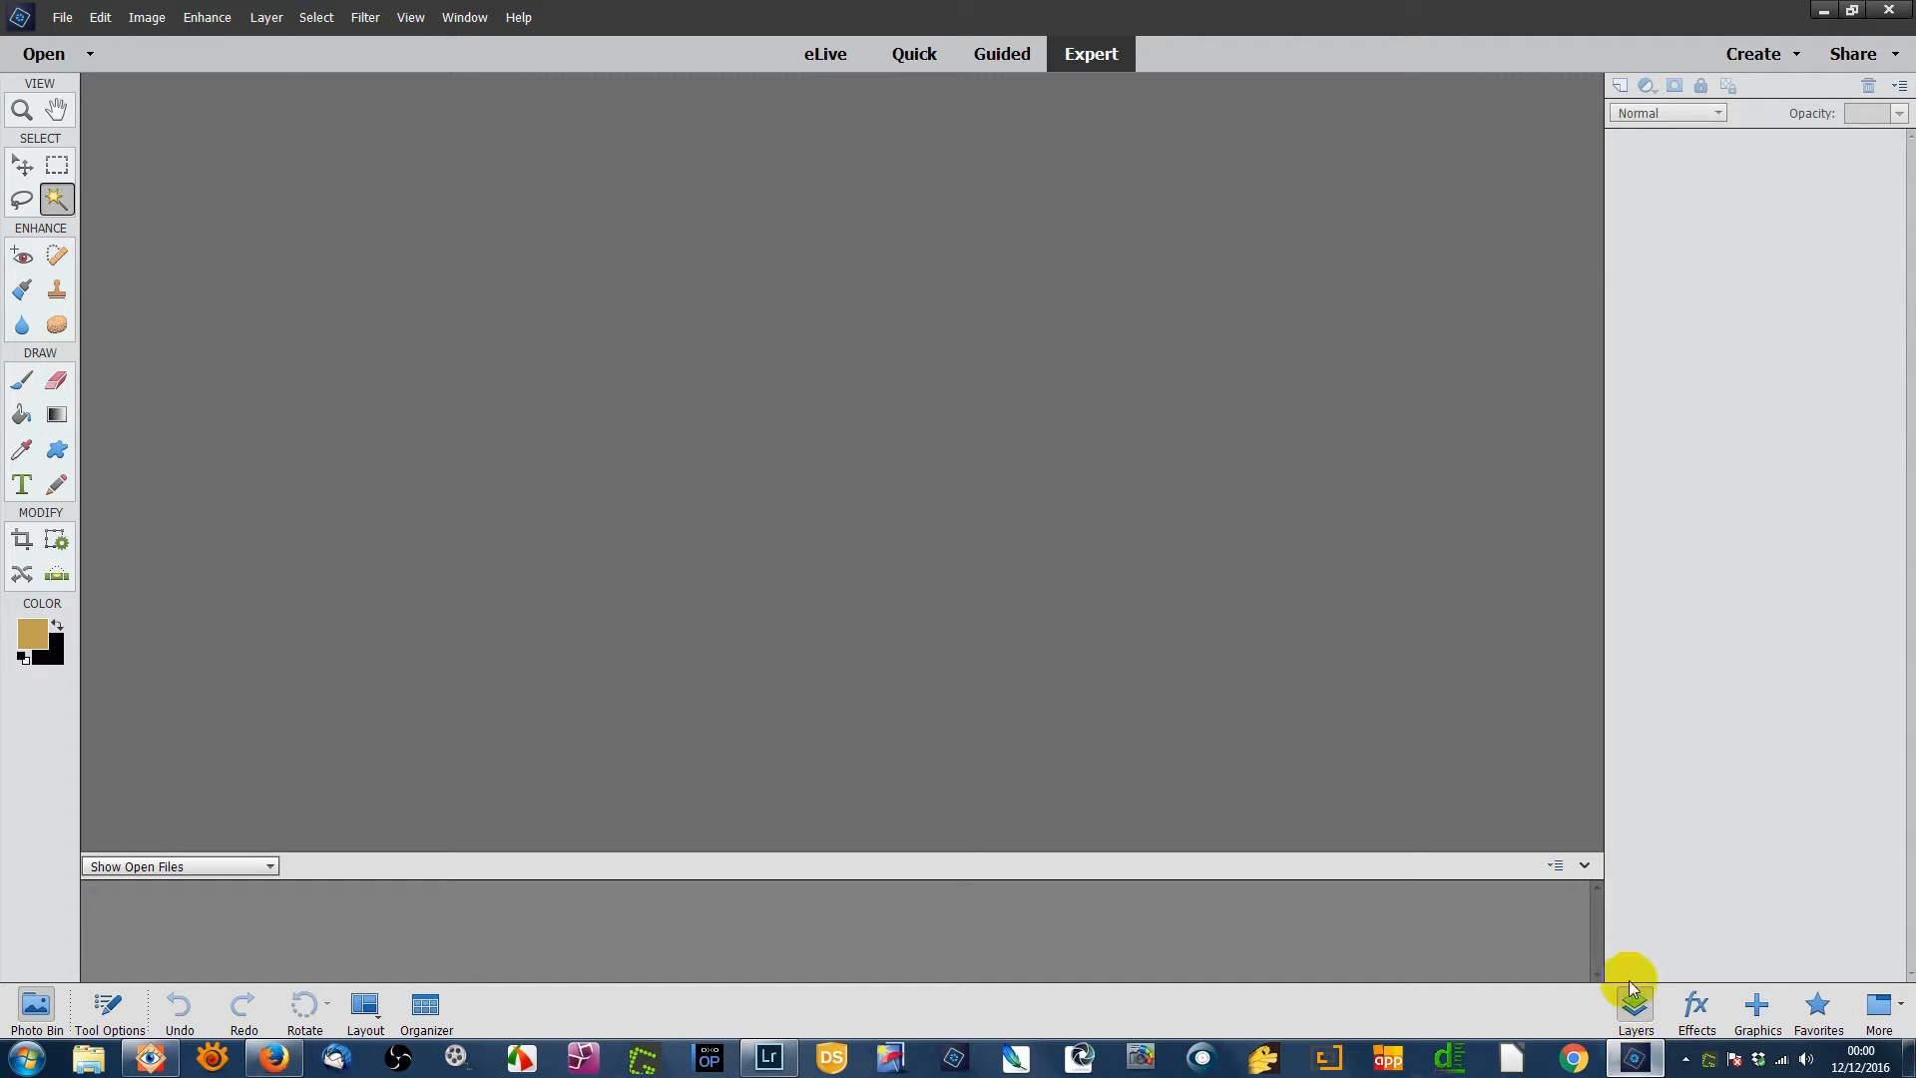
left_click(61, 19)
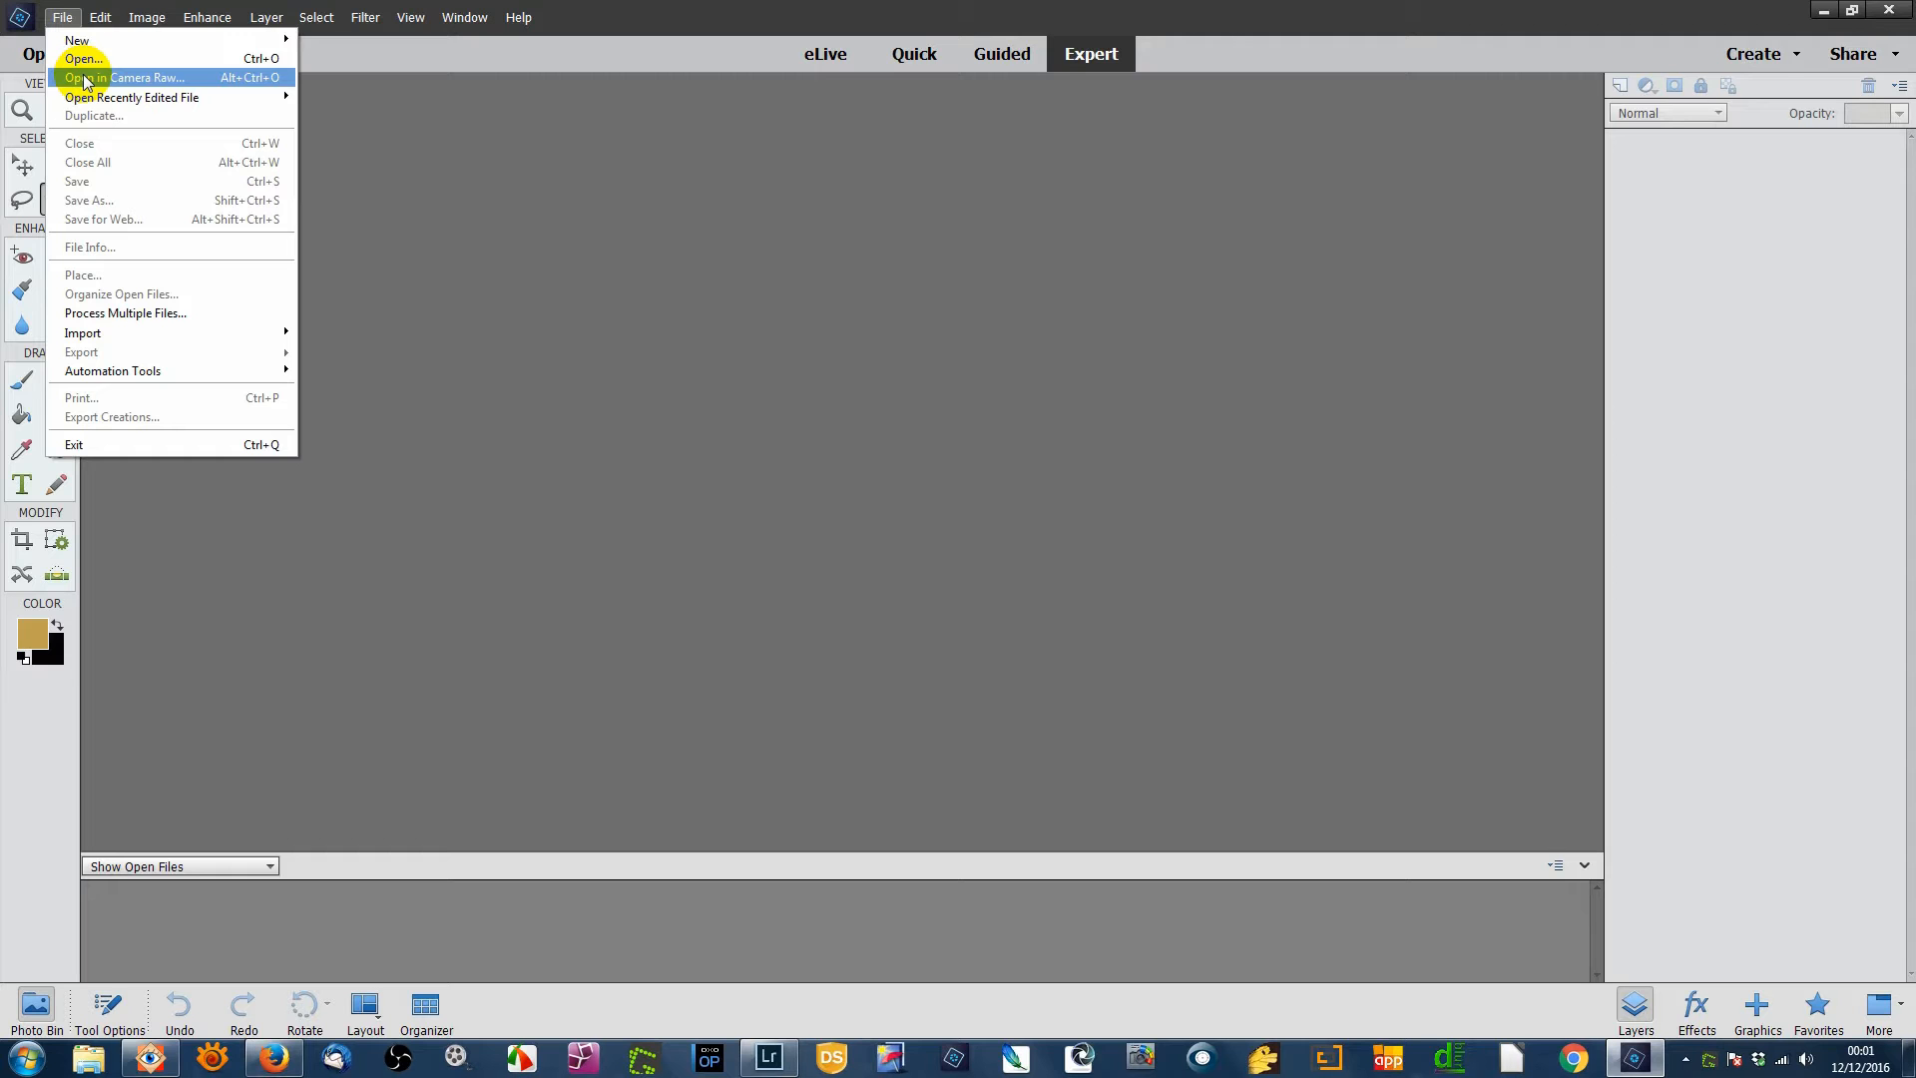
left_click(82, 60)
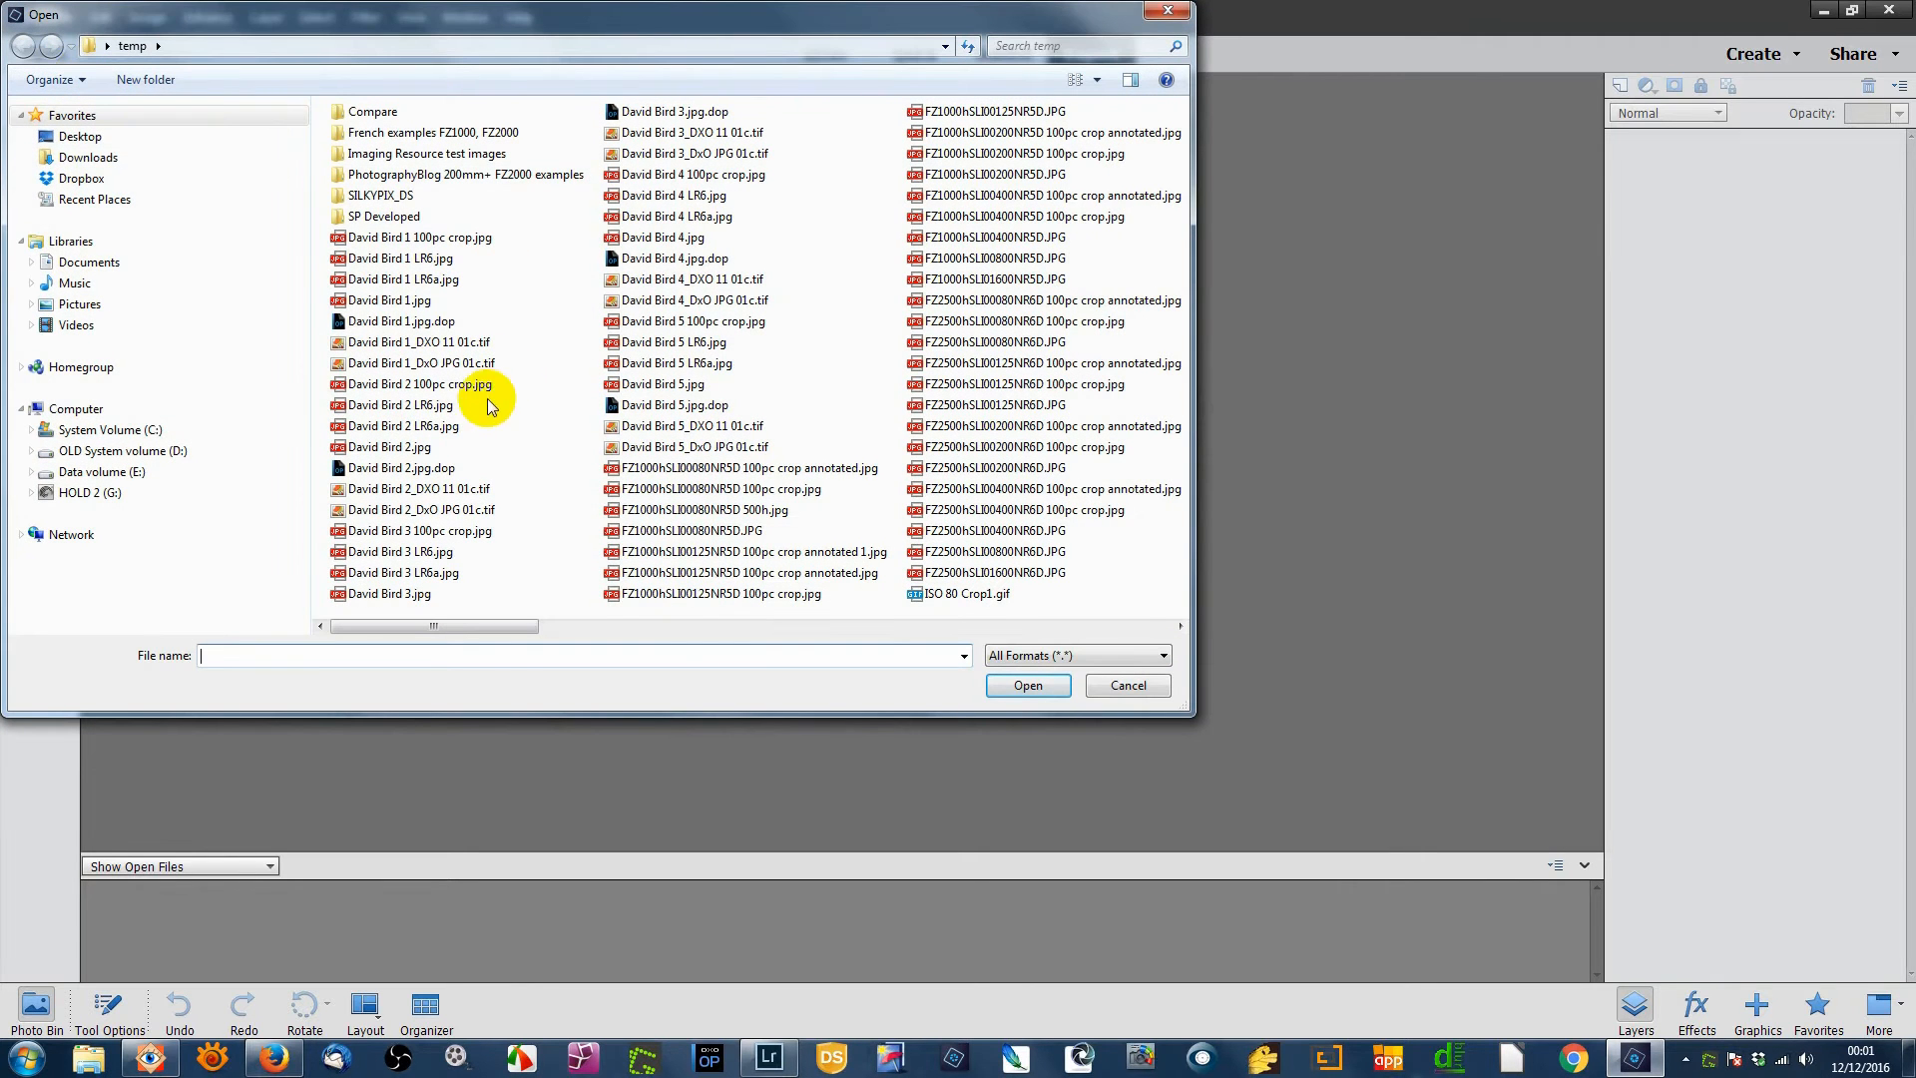
left_click(402, 446)
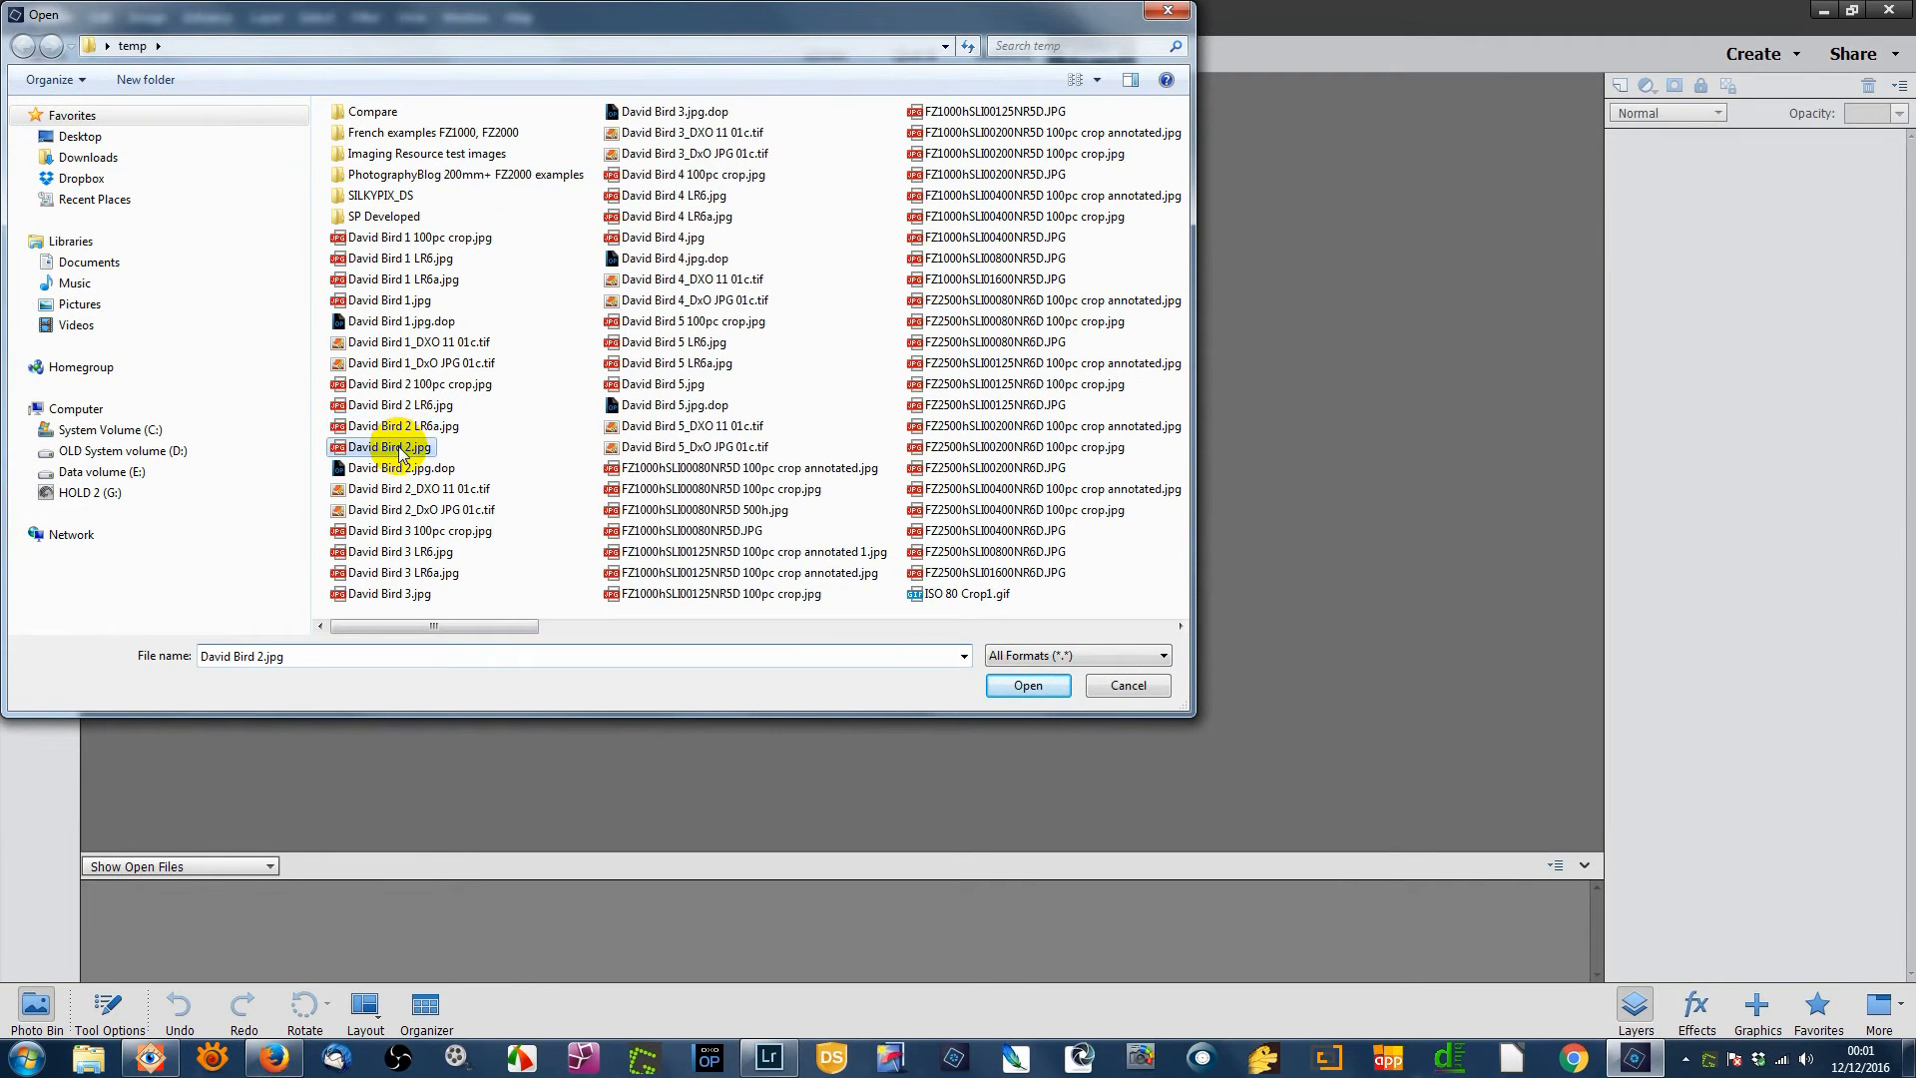
left_click(1023, 687)
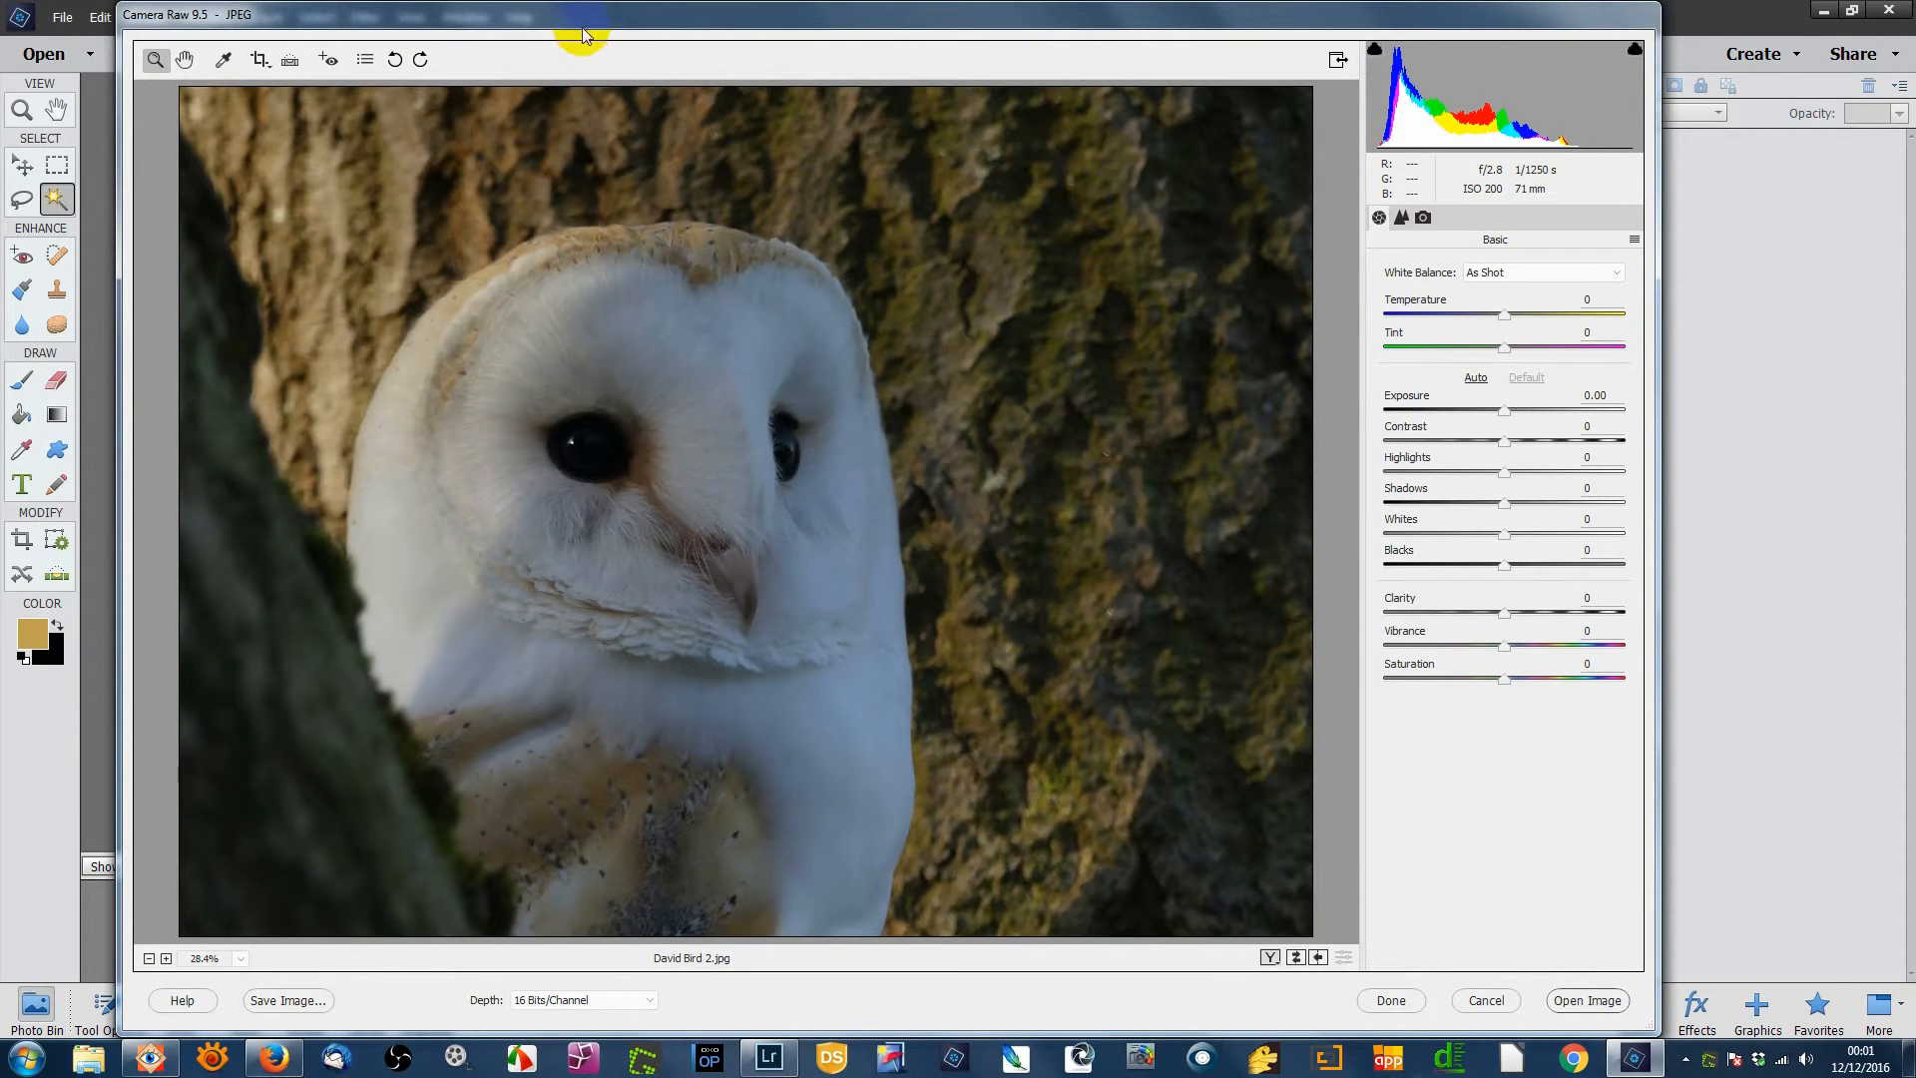
mouse_move(586, 15)
left_mouse_down()
mouse_move(505, 238)
mouse_move(670, 93)
mouse_move(618, 30)
left_mouse_up()
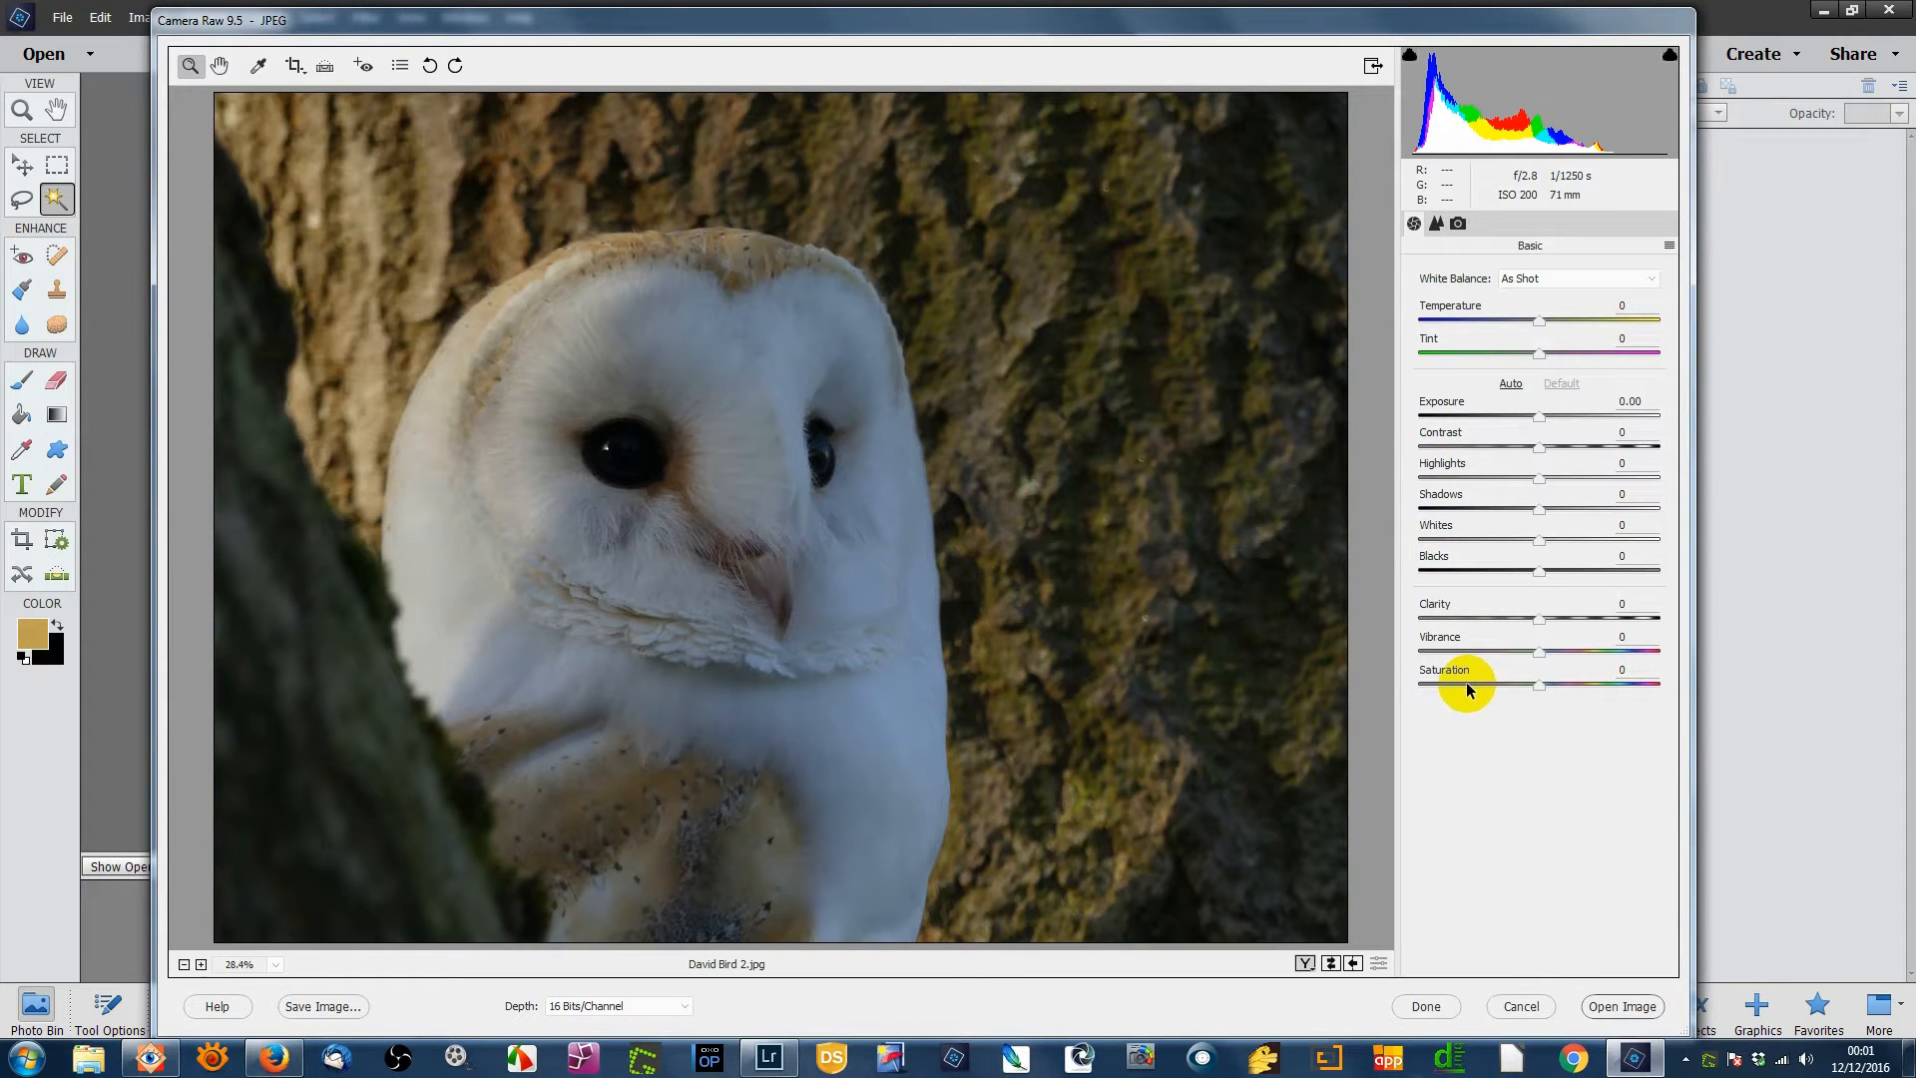
left_click(766, 1058)
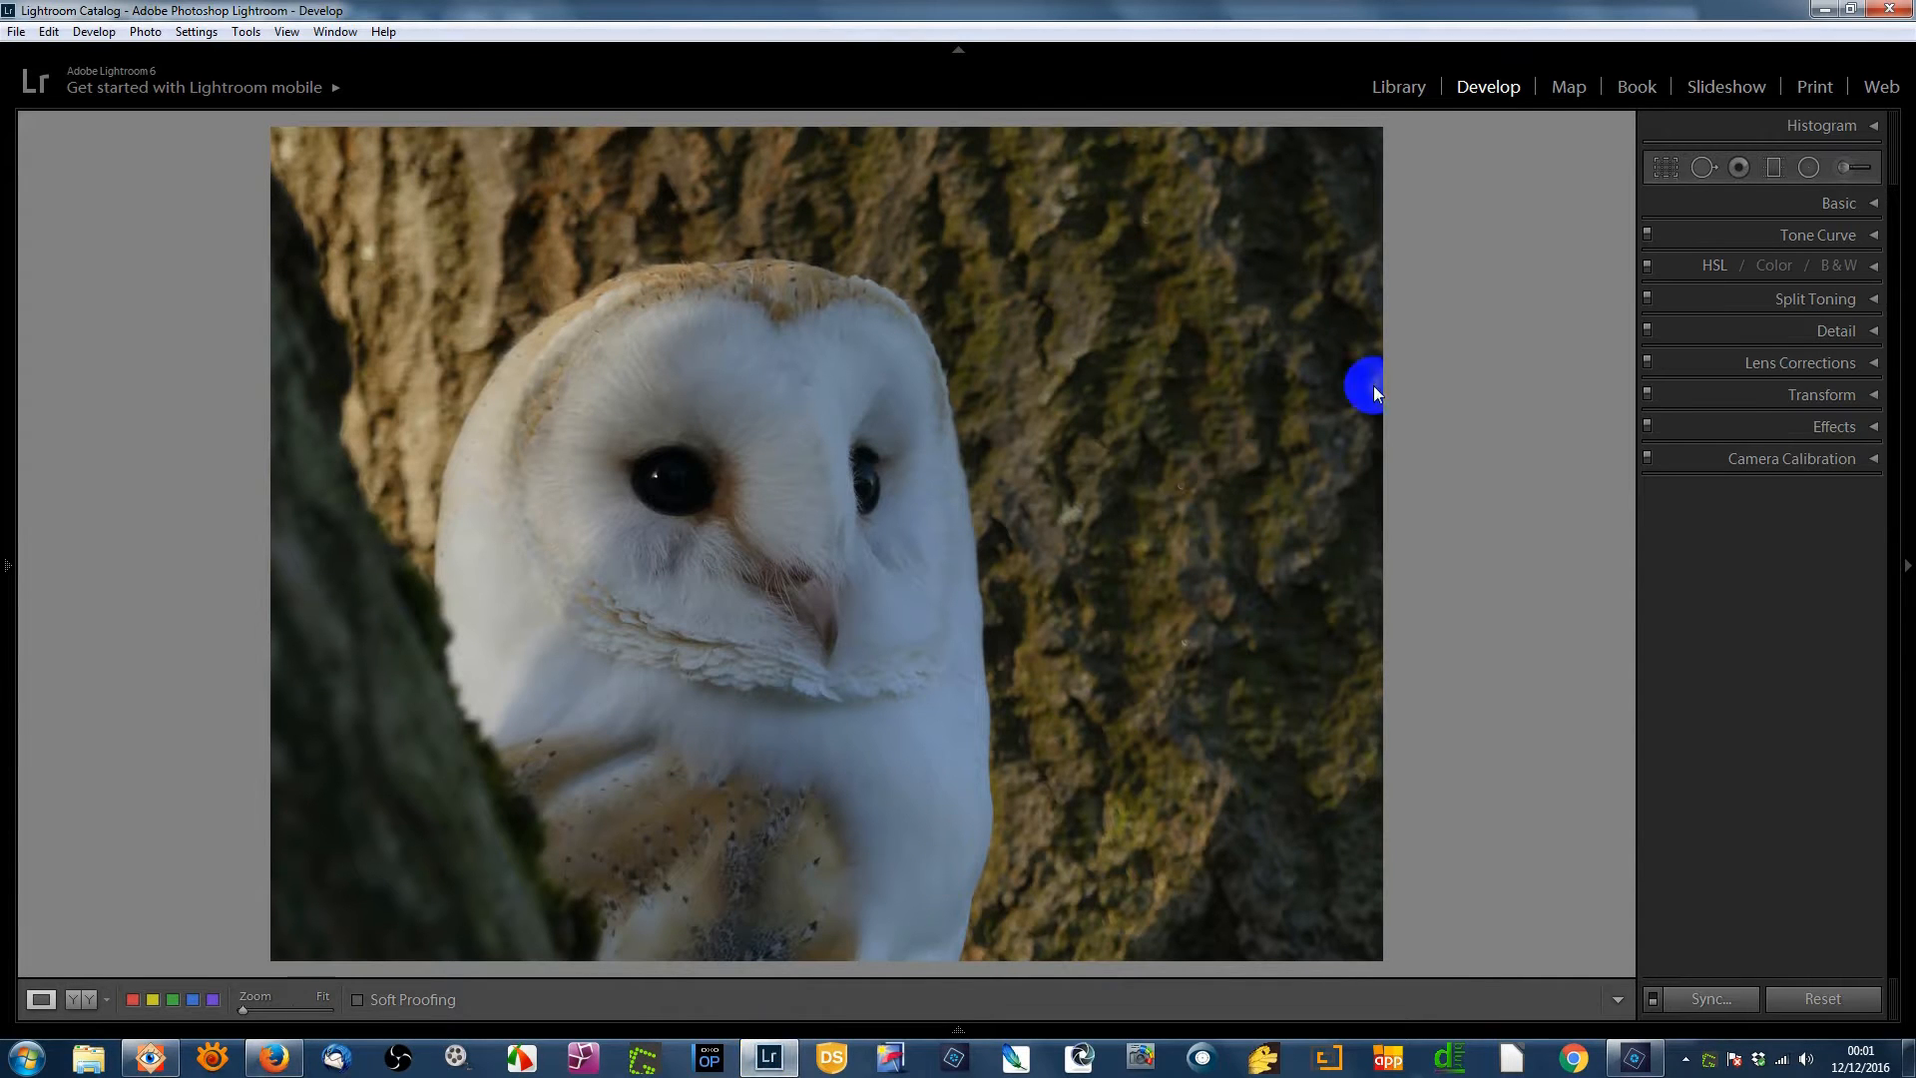
- Expand Lightroom's Basic tone and presence panel for the barn owl, then return to Photoshop Elements
left_click(1875, 205)
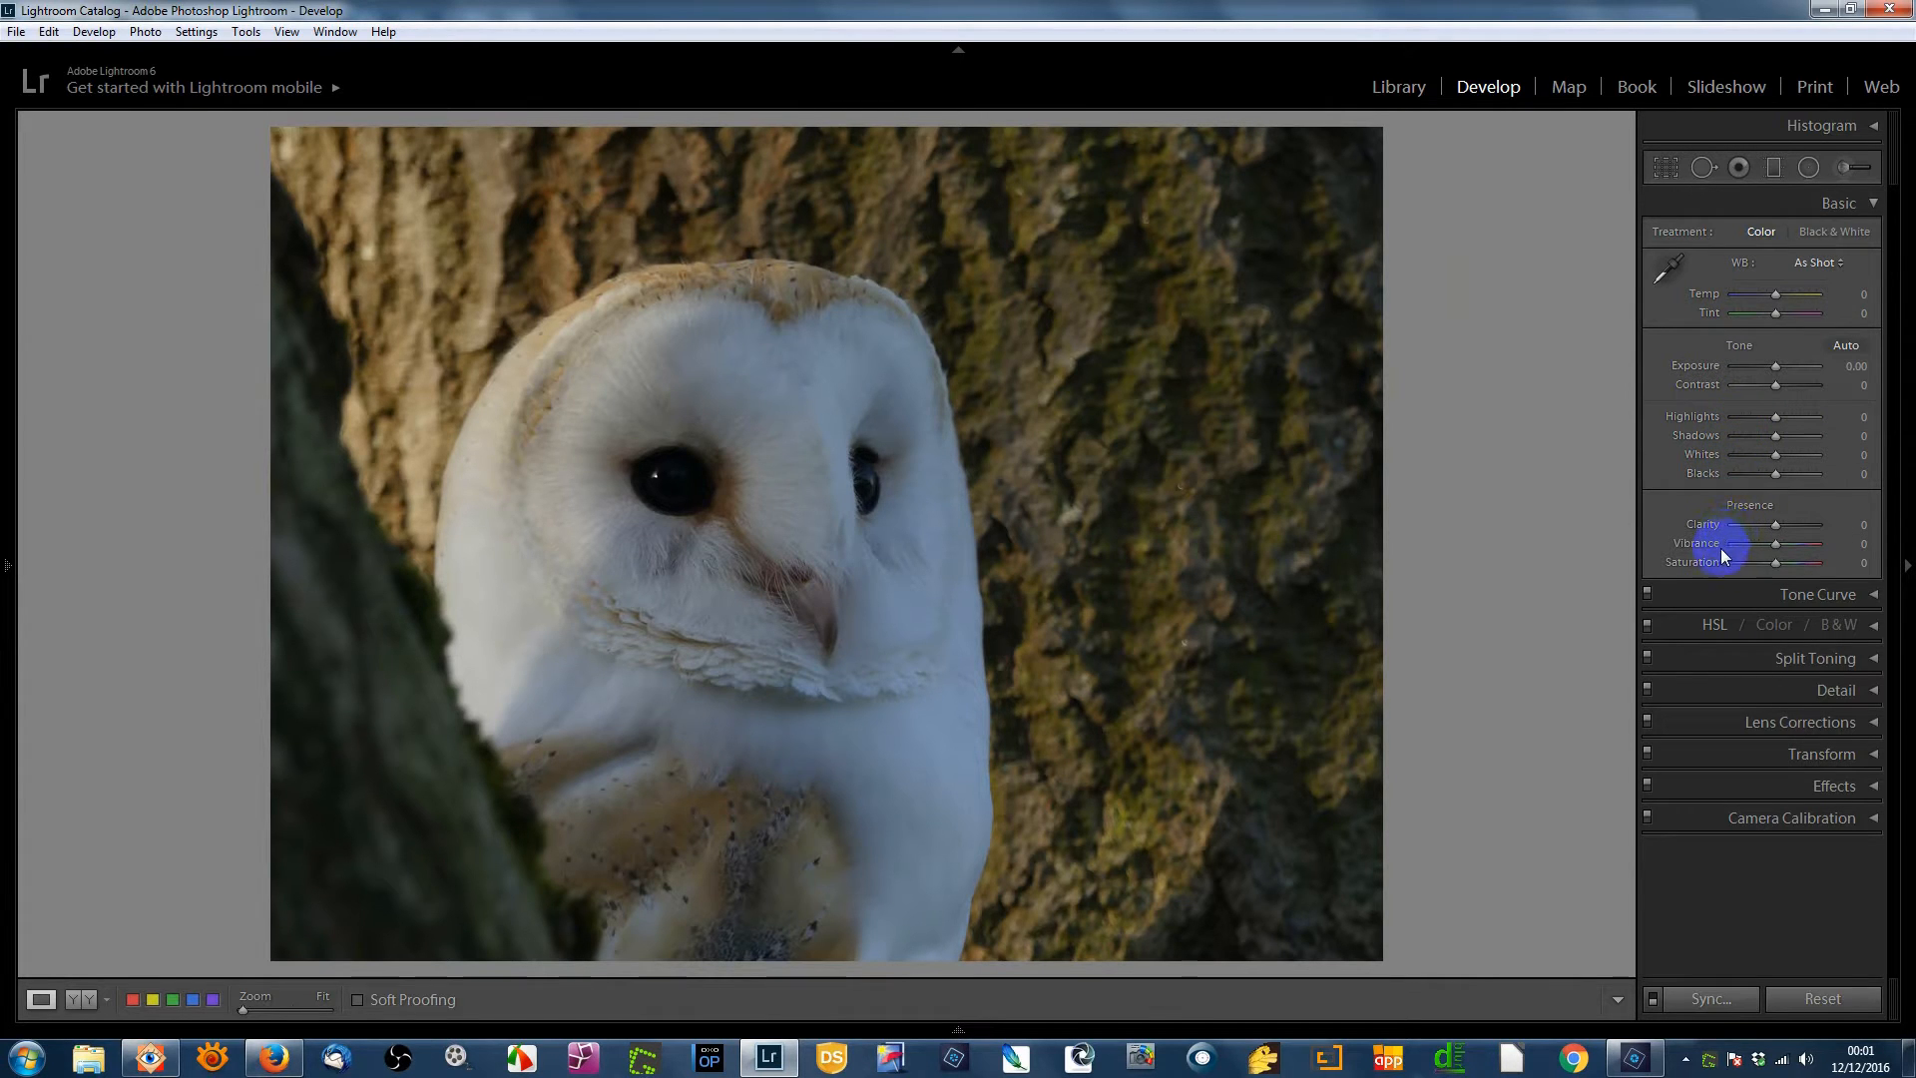
mouse_move(1072, 1037)
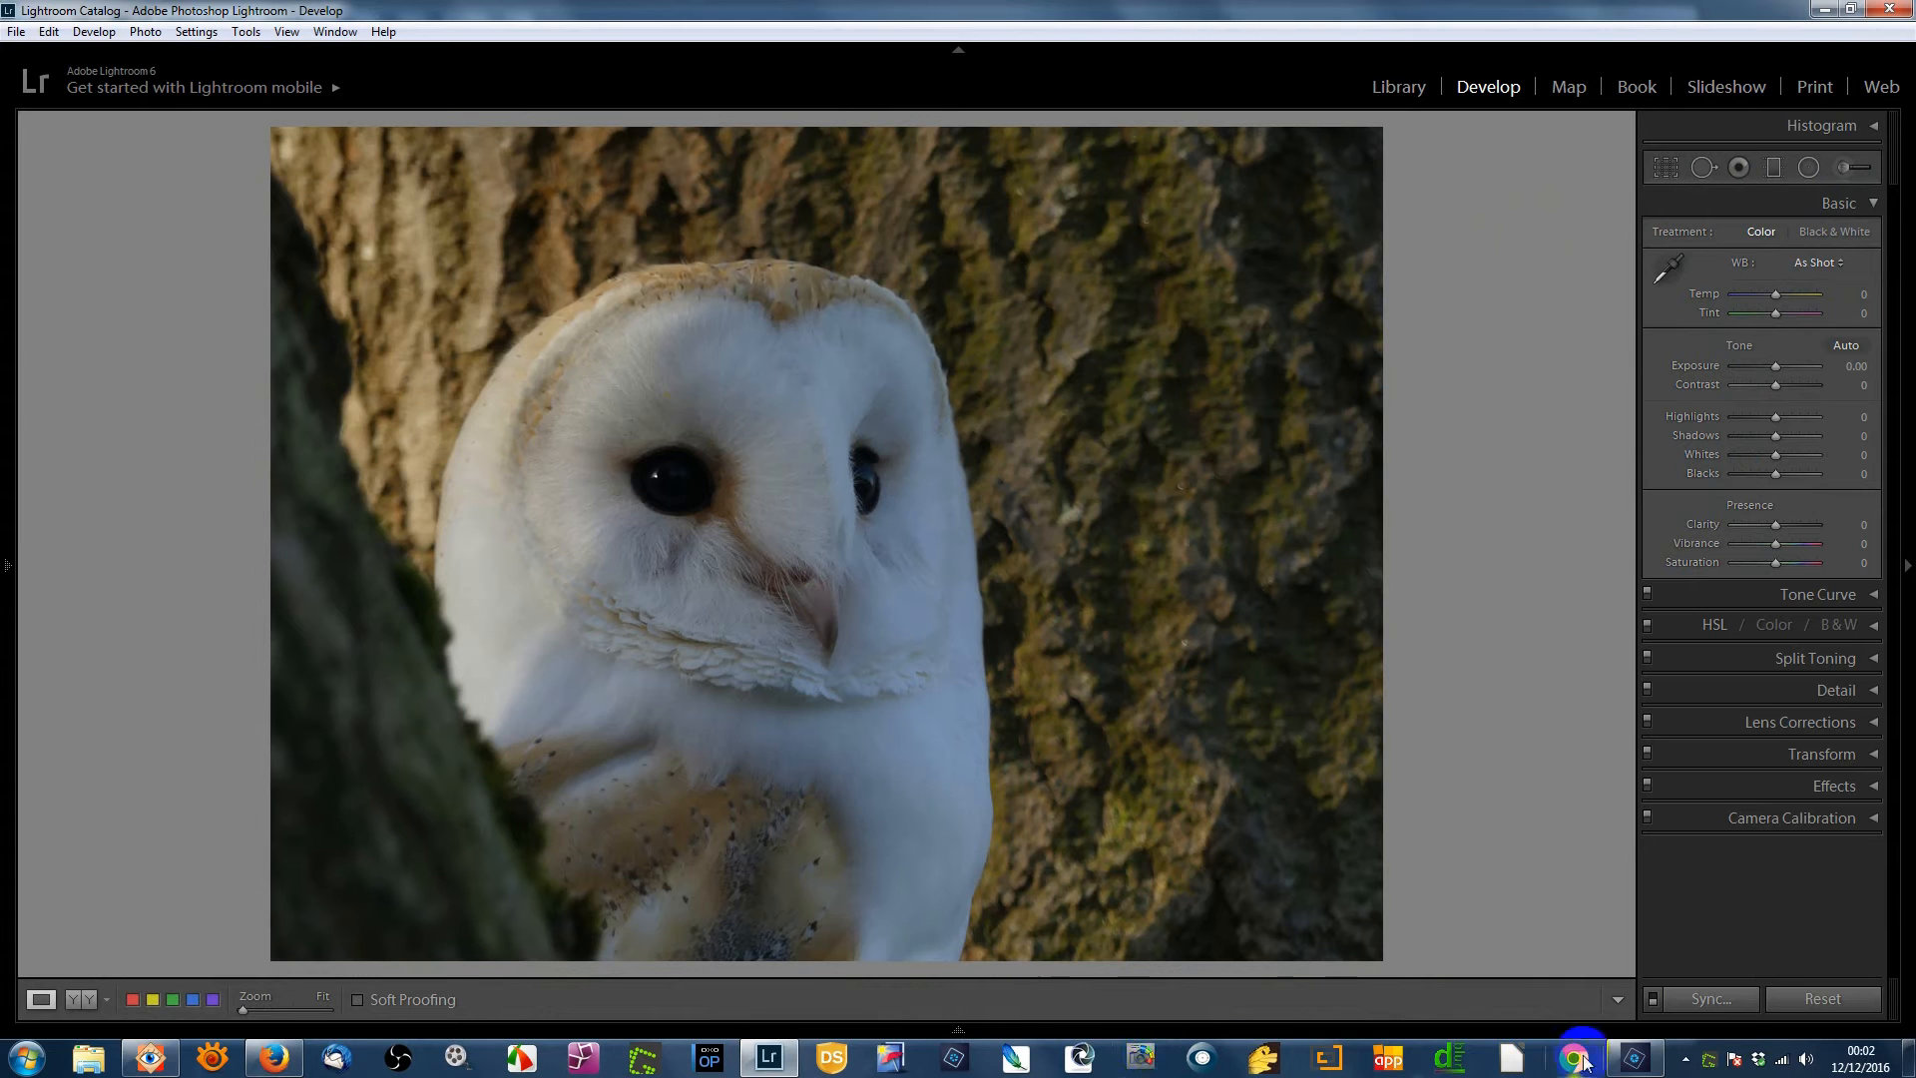
left_click(1633, 1057)
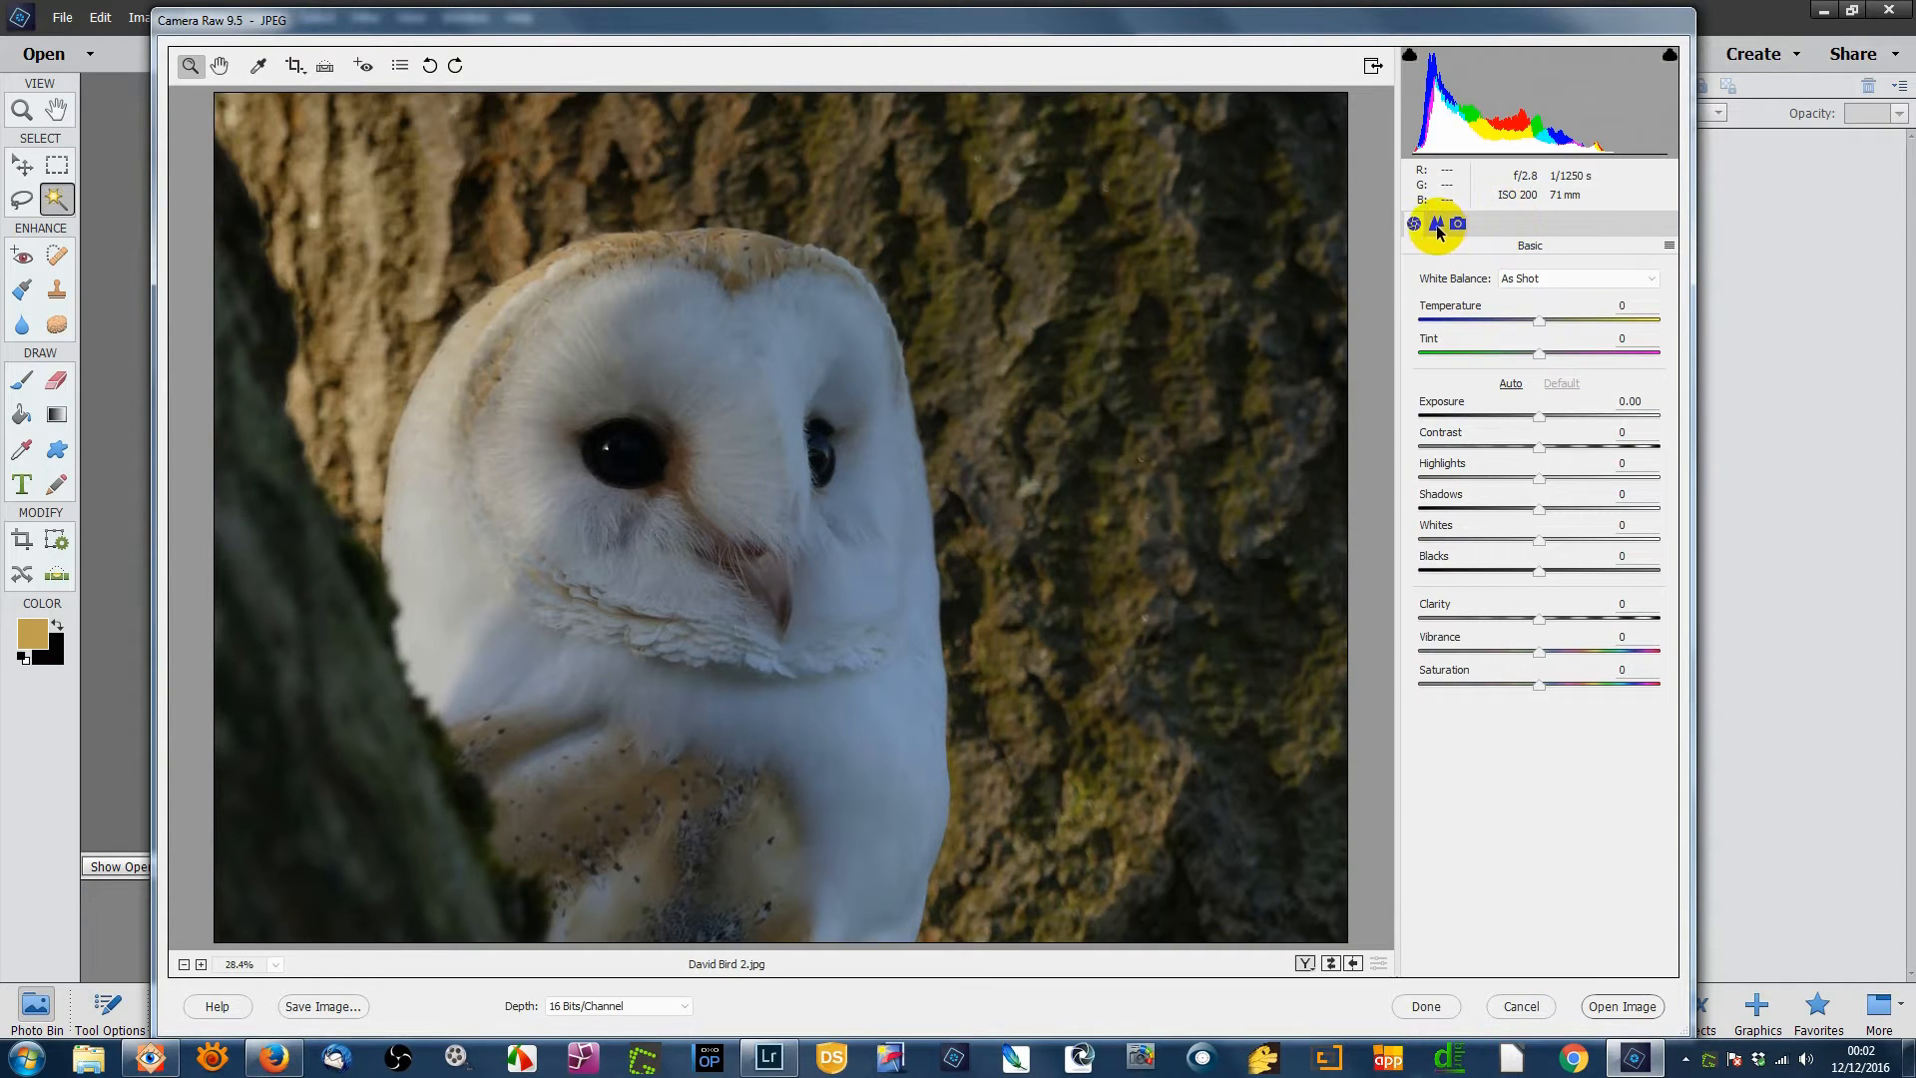
- Show Camera Raw's Detail sharpening and noise reduction settings, then go back to Lightroom
left_click(1436, 225)
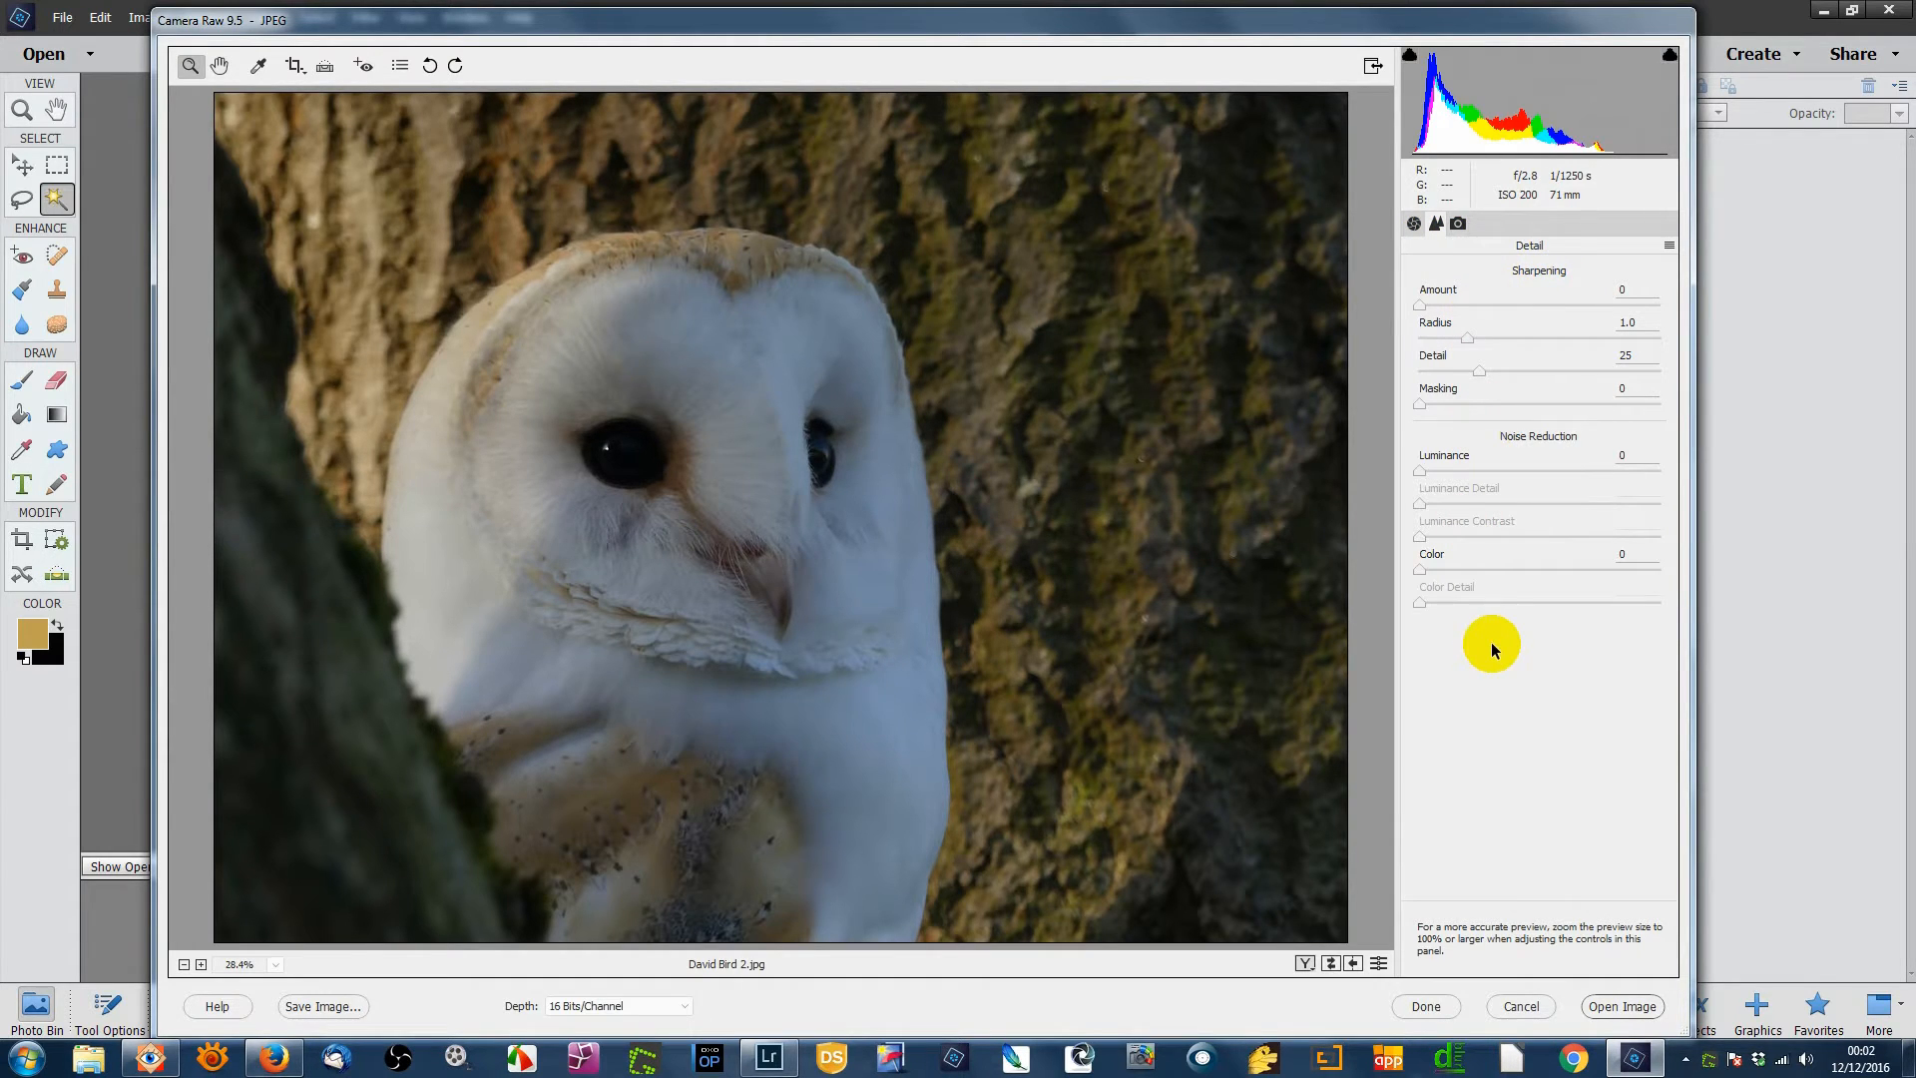
left_click(769, 1060)
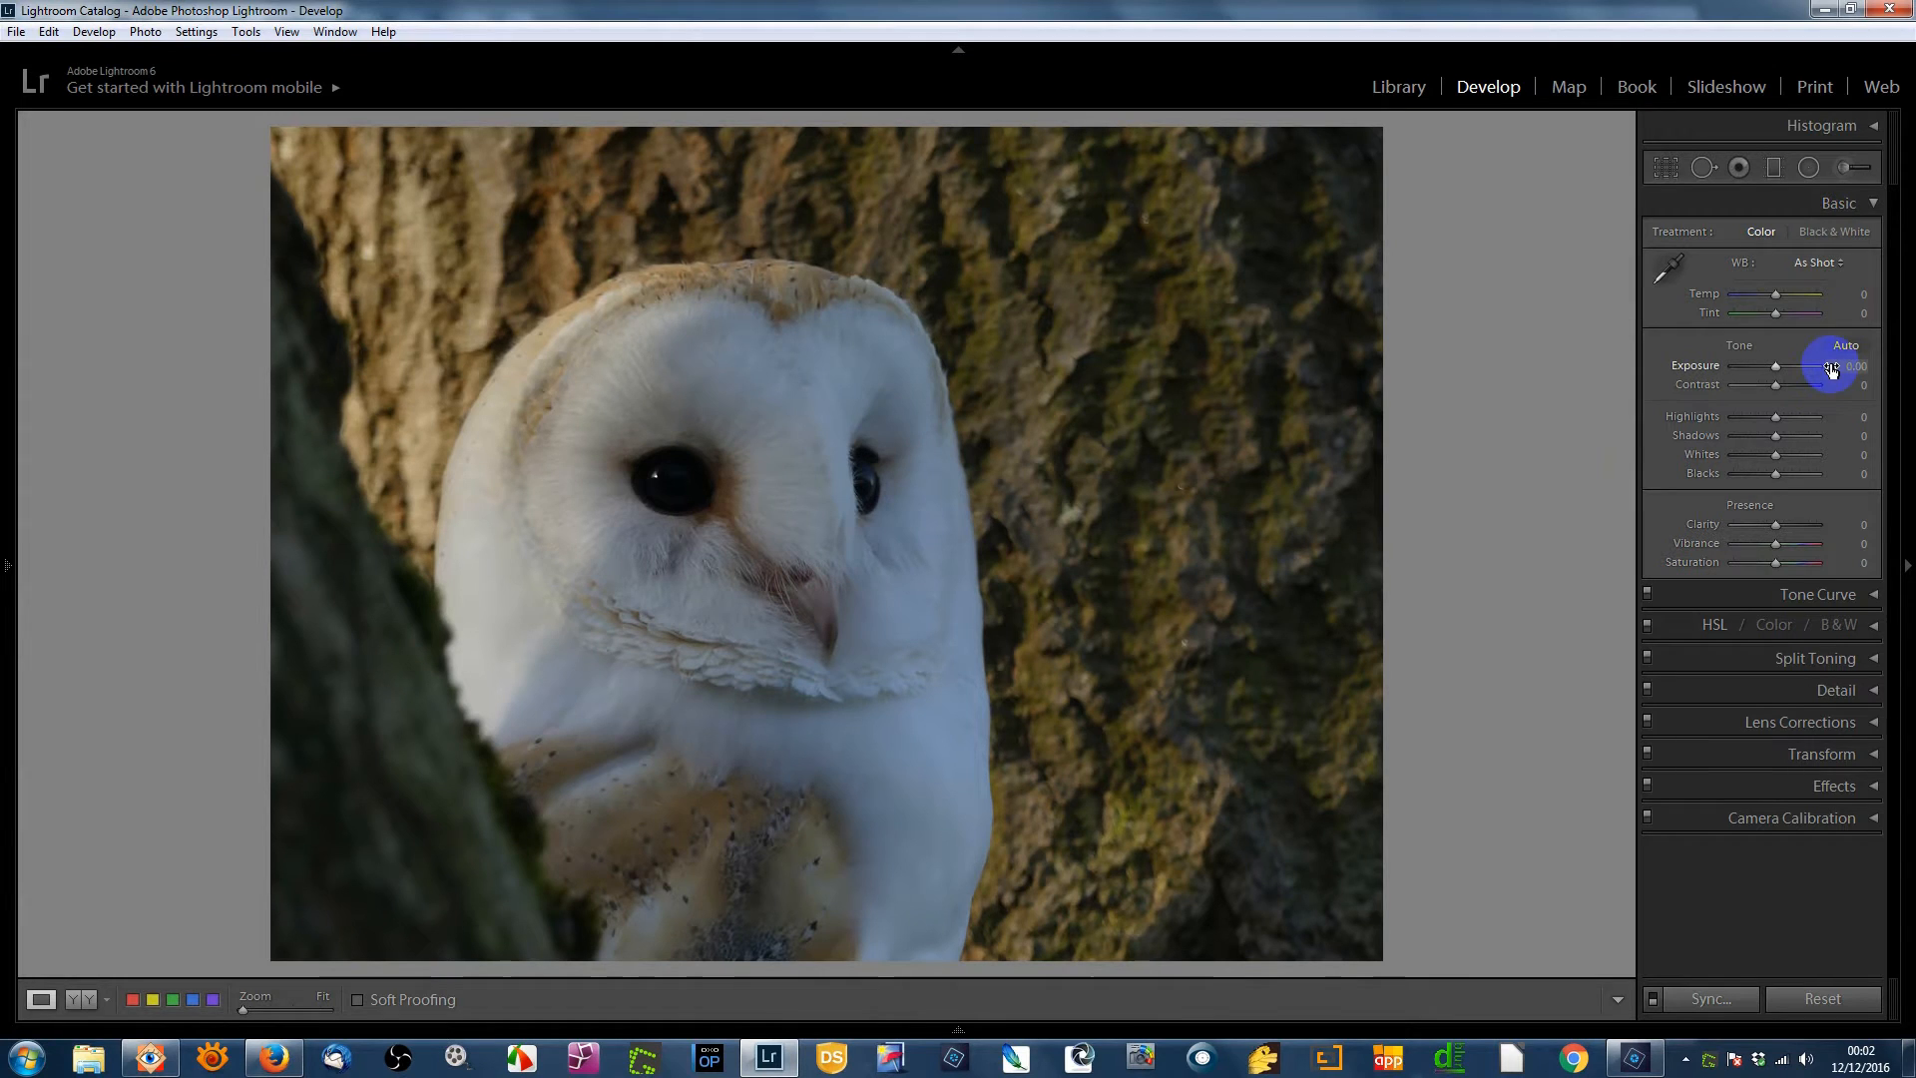
- Collapse Lightroom's Basic panel and check the Detail sharpening and noise values, all at 0
left_click(1872, 203)
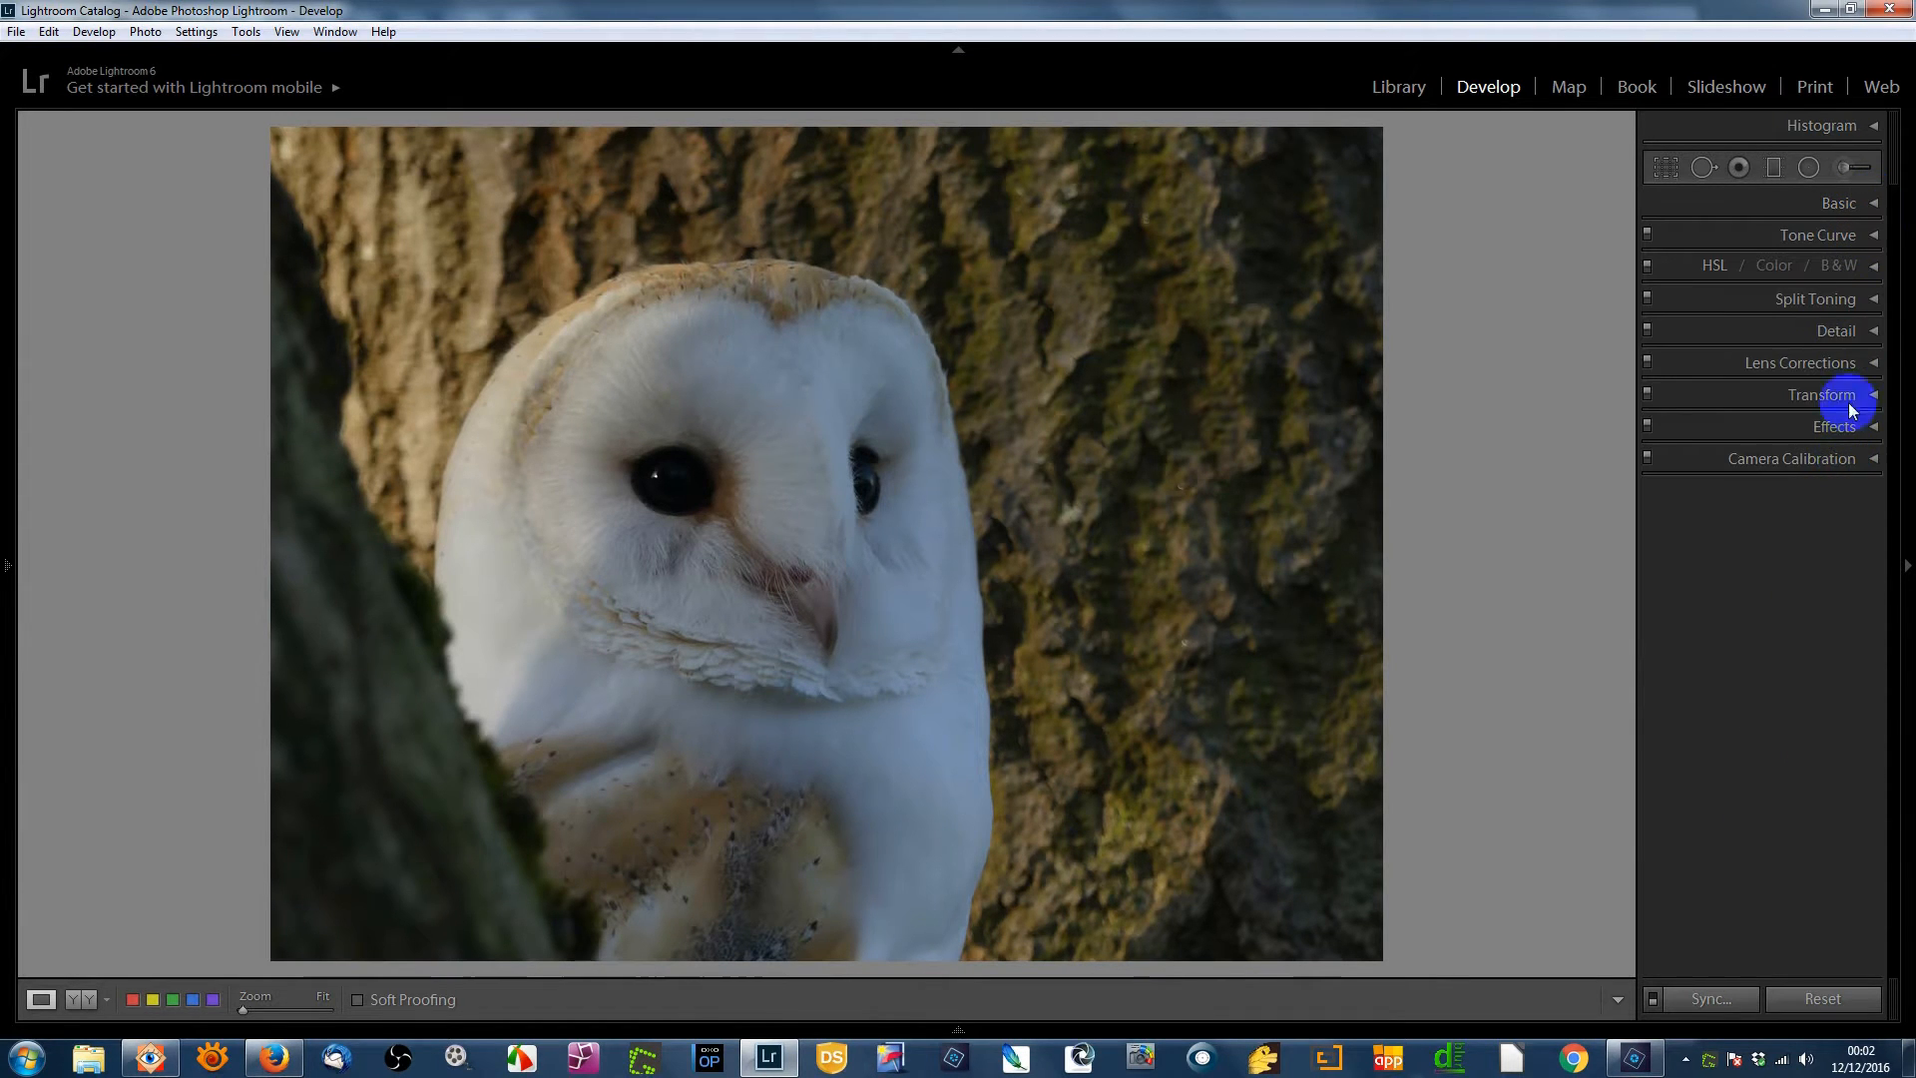
left_click(1875, 332)
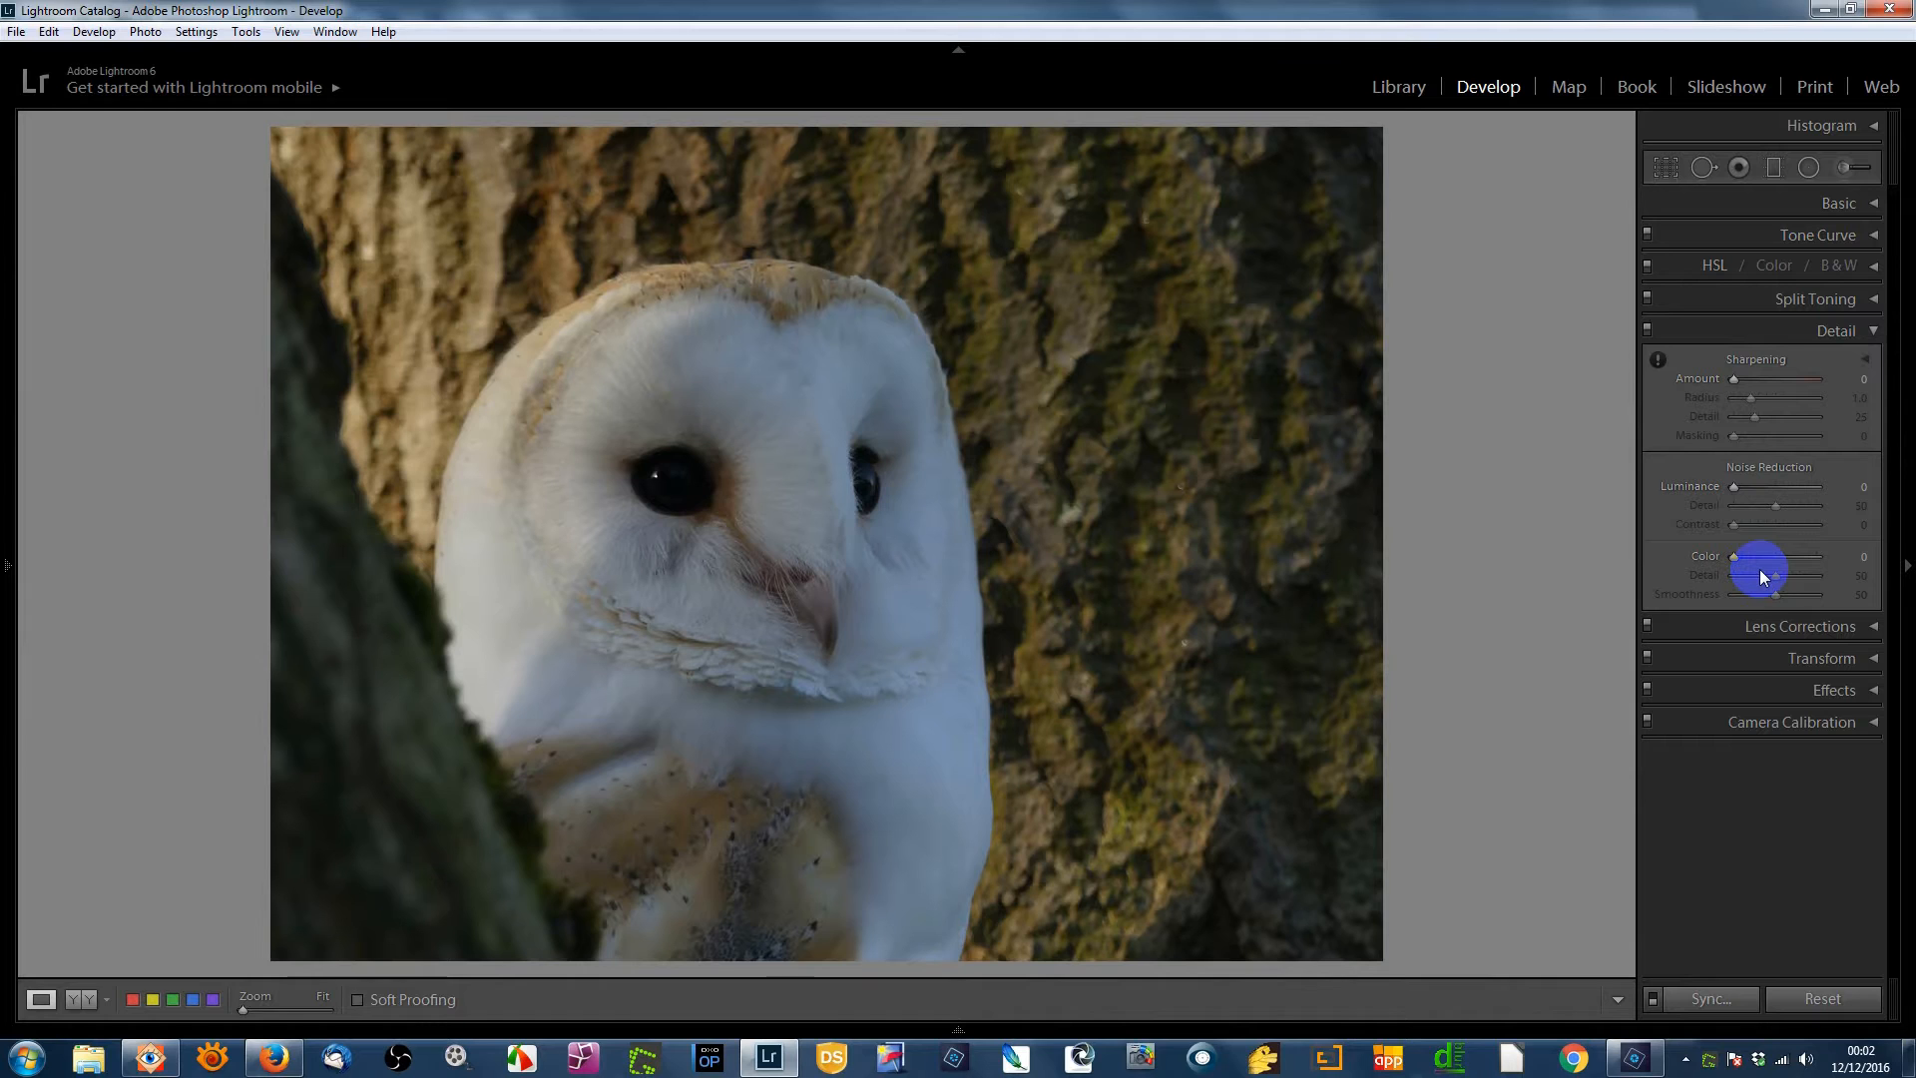
left_click(1873, 333)
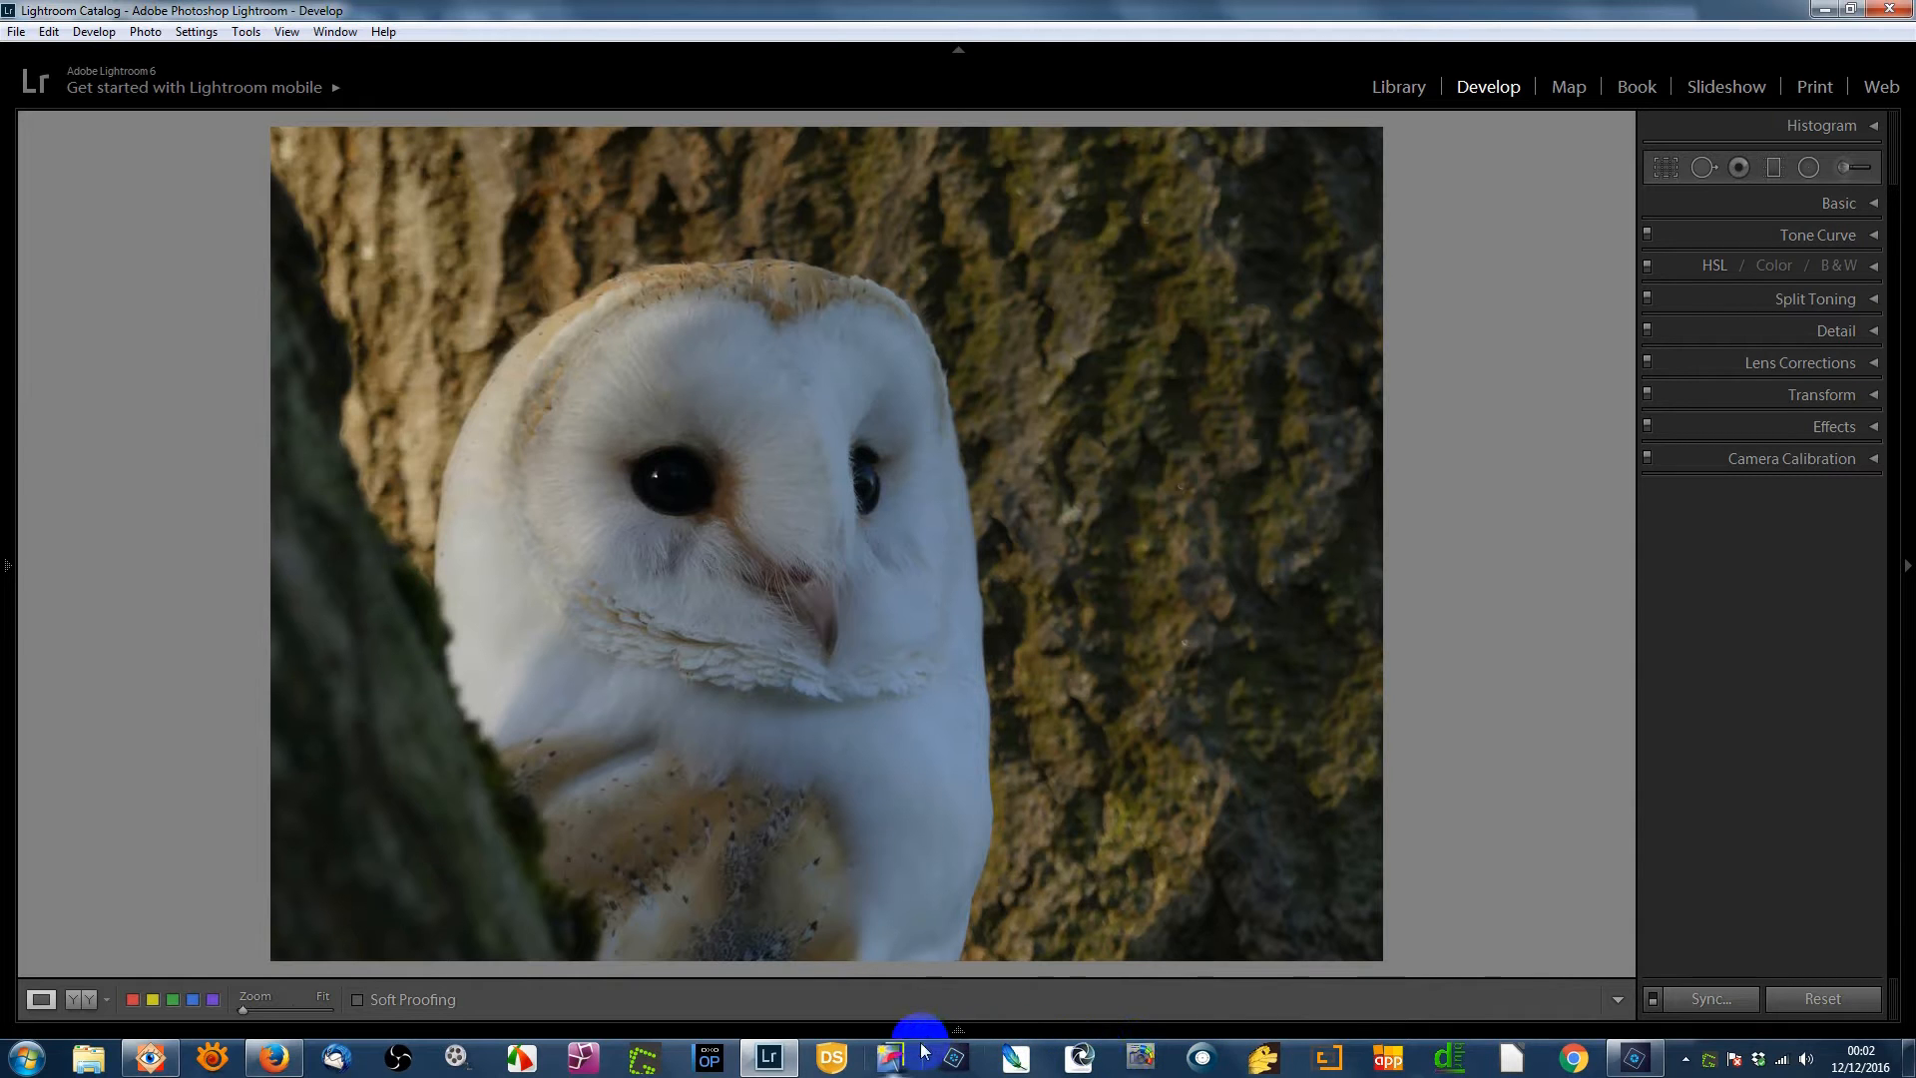
left_click(1636, 1060)
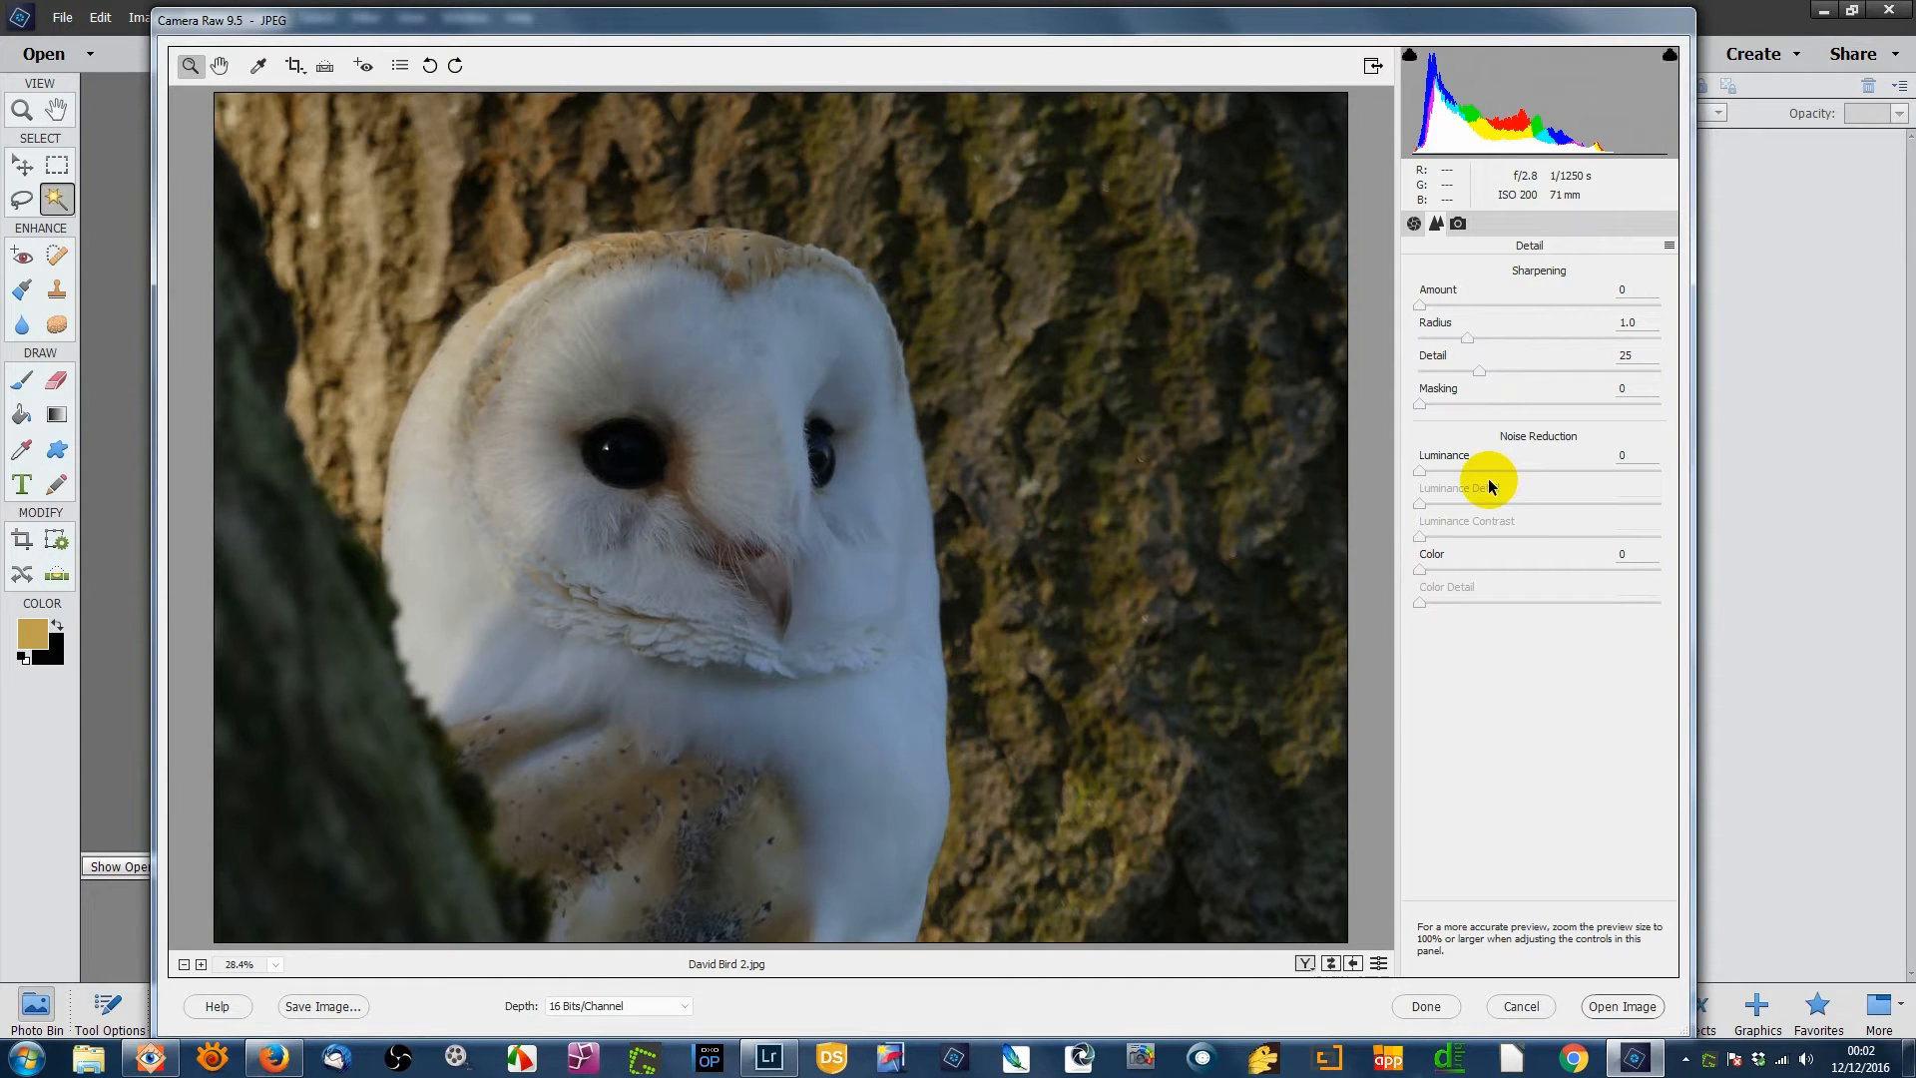
left_click(1415, 224)
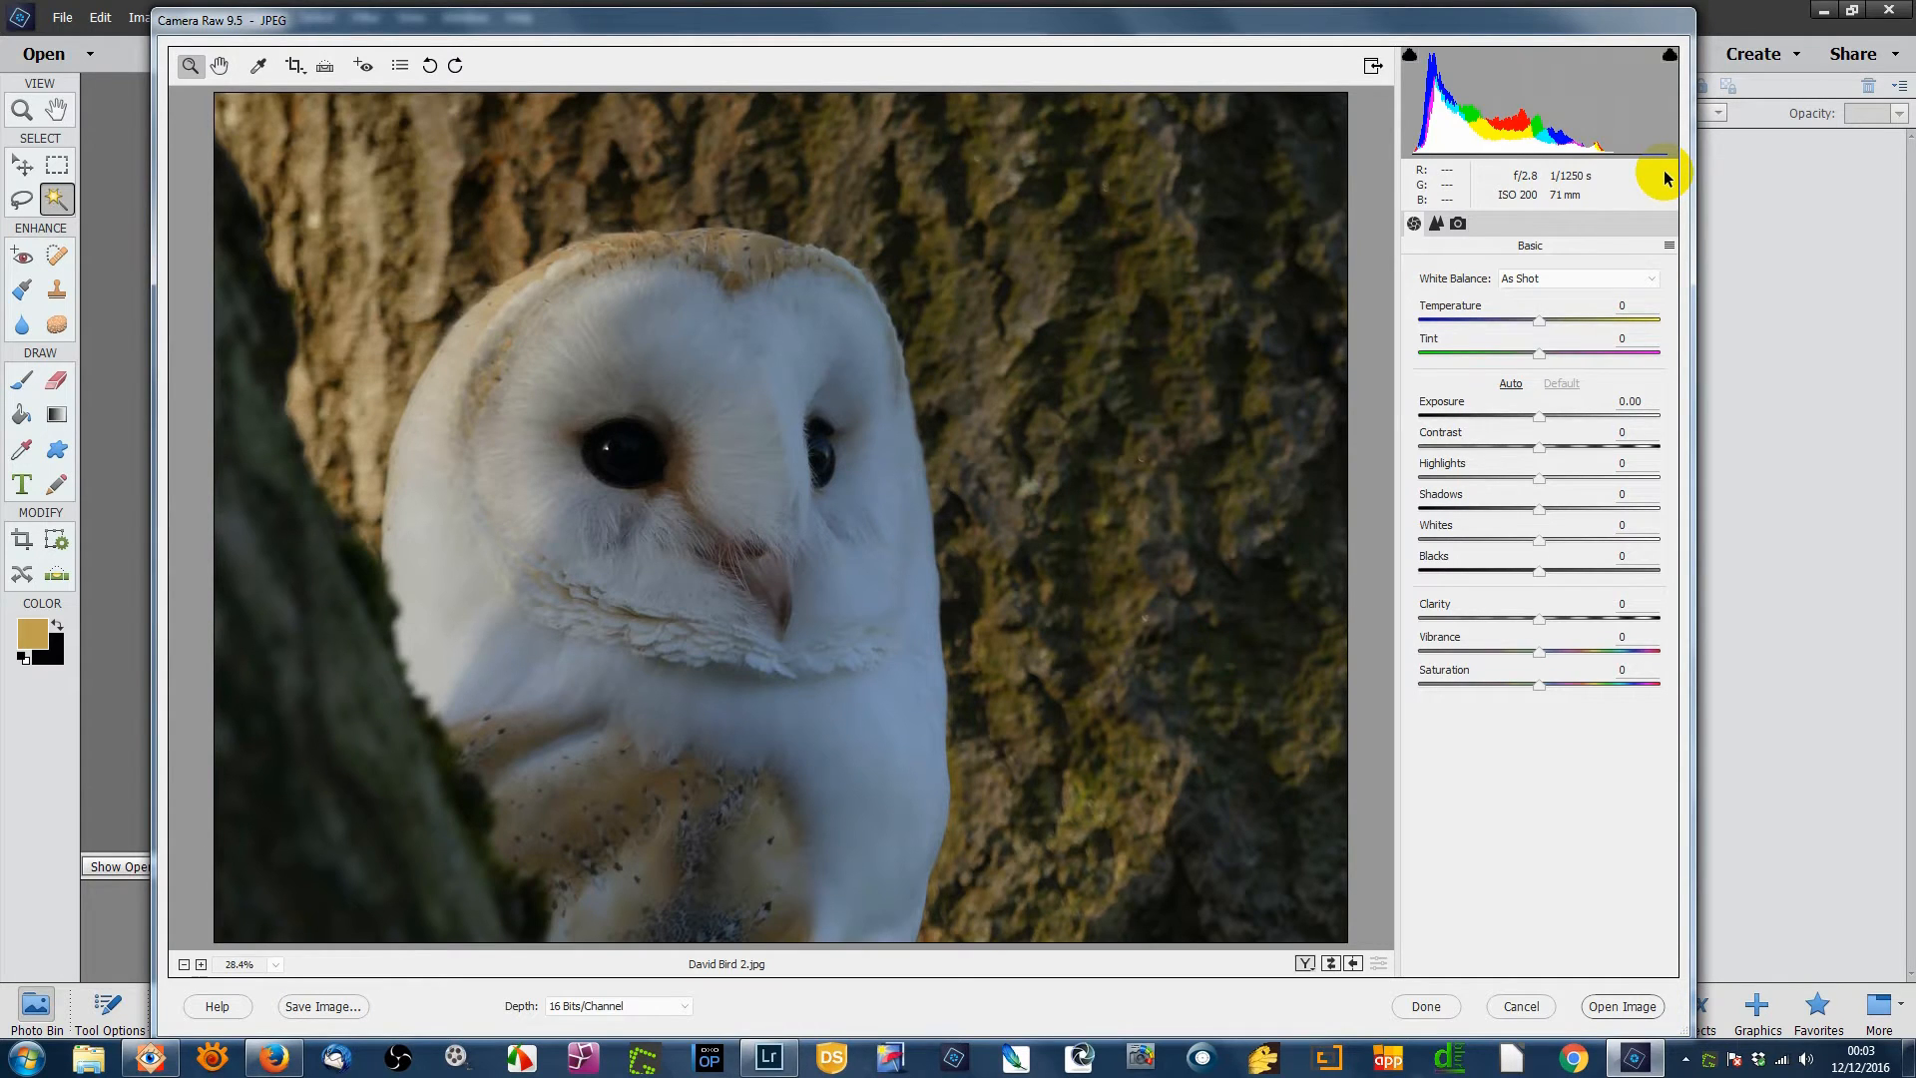
- Raise the Exposure slider in Camera Raw's Basic panel from 0.00 to +0.70
left_click(1539, 416)
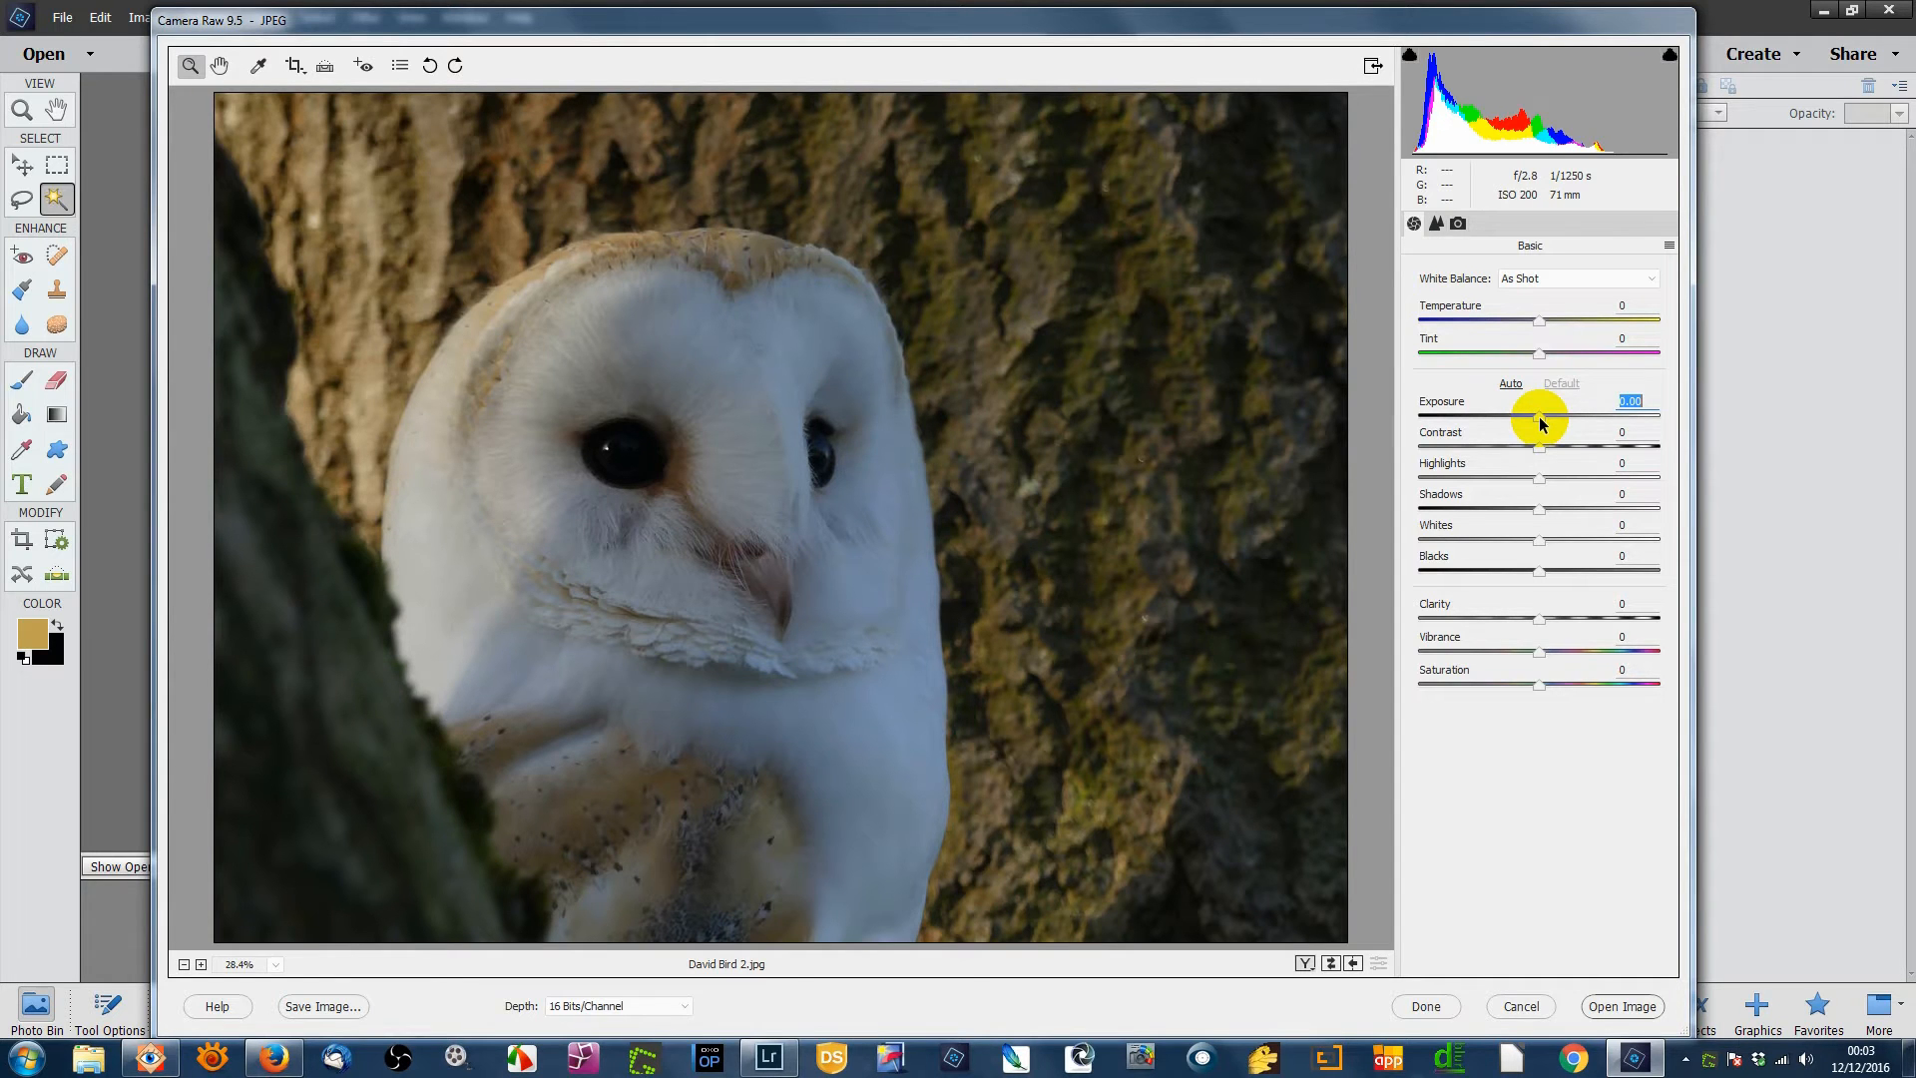
left_click_drag(1540, 419, 1556, 416)
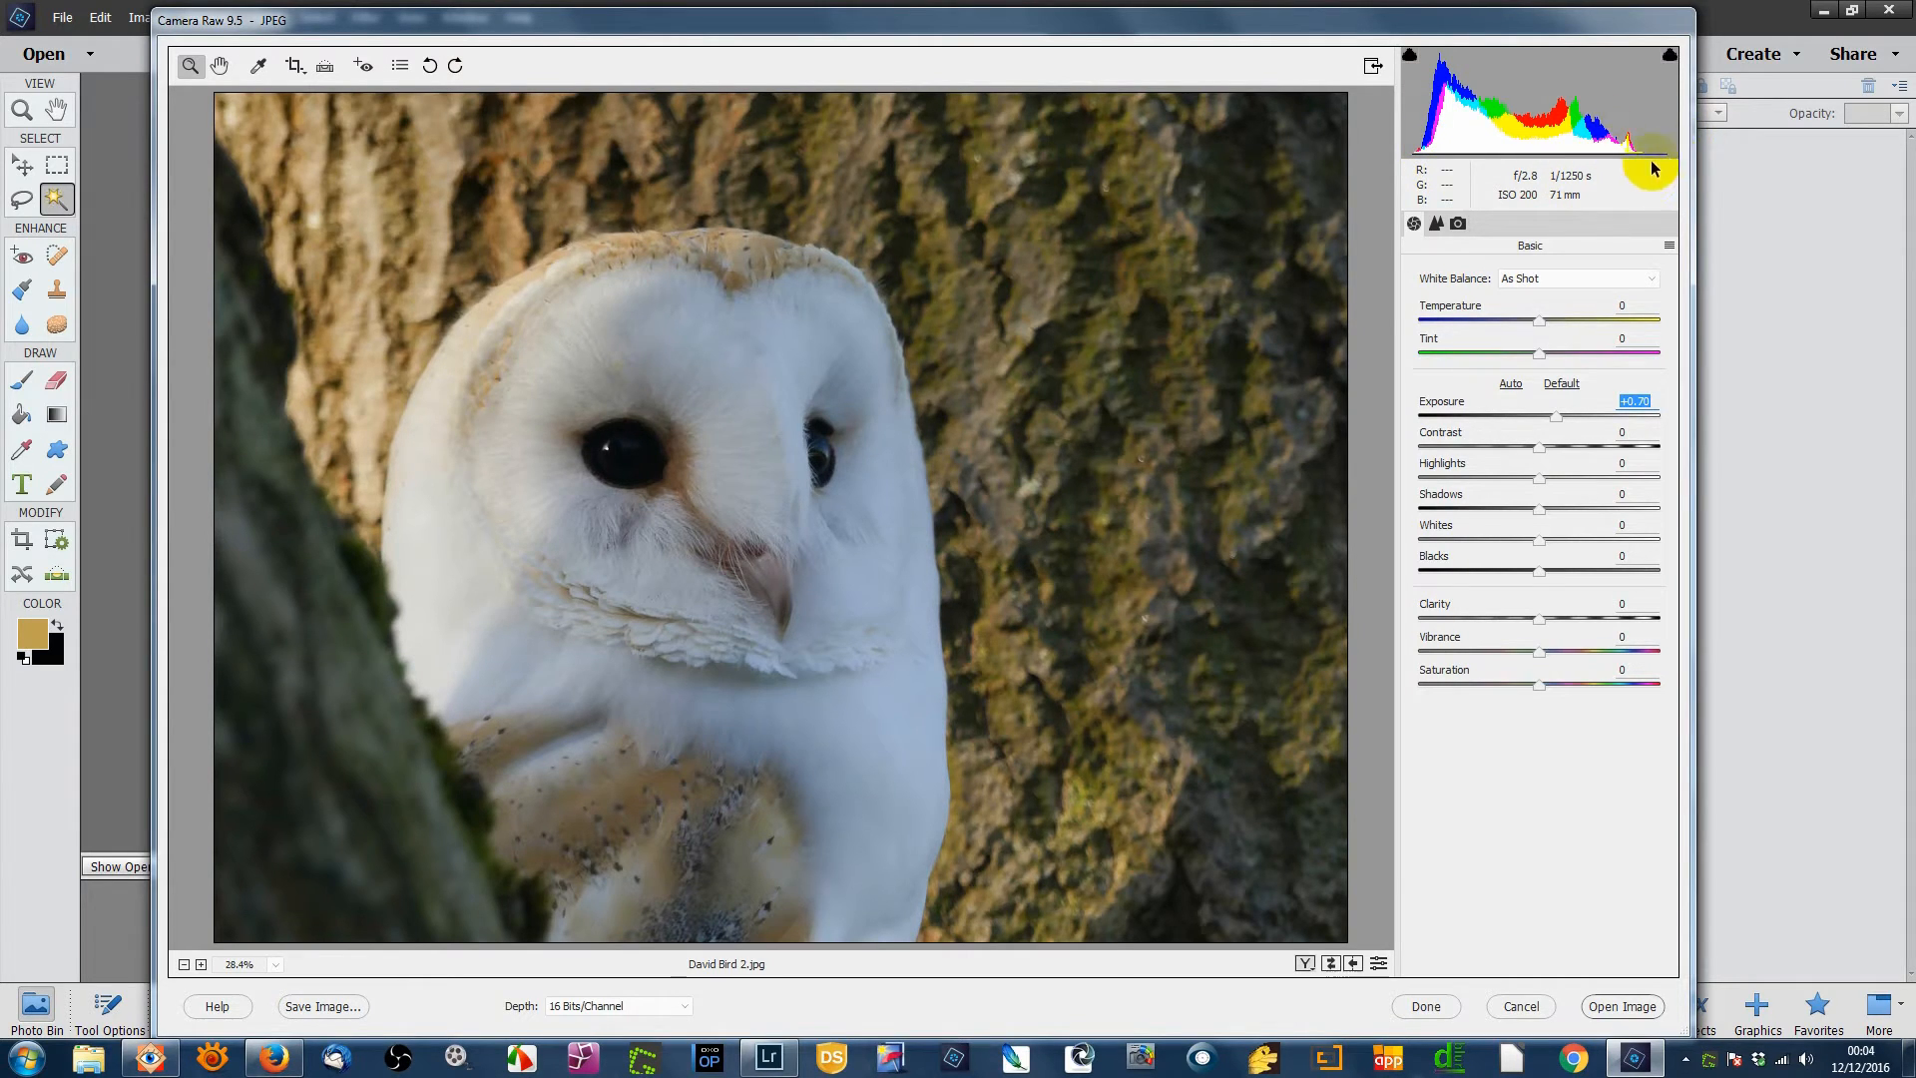
- Enter +58 for Whites and -23 for Blacks in Camera Raw's Basic panel
double_click(1538, 540, "shift")
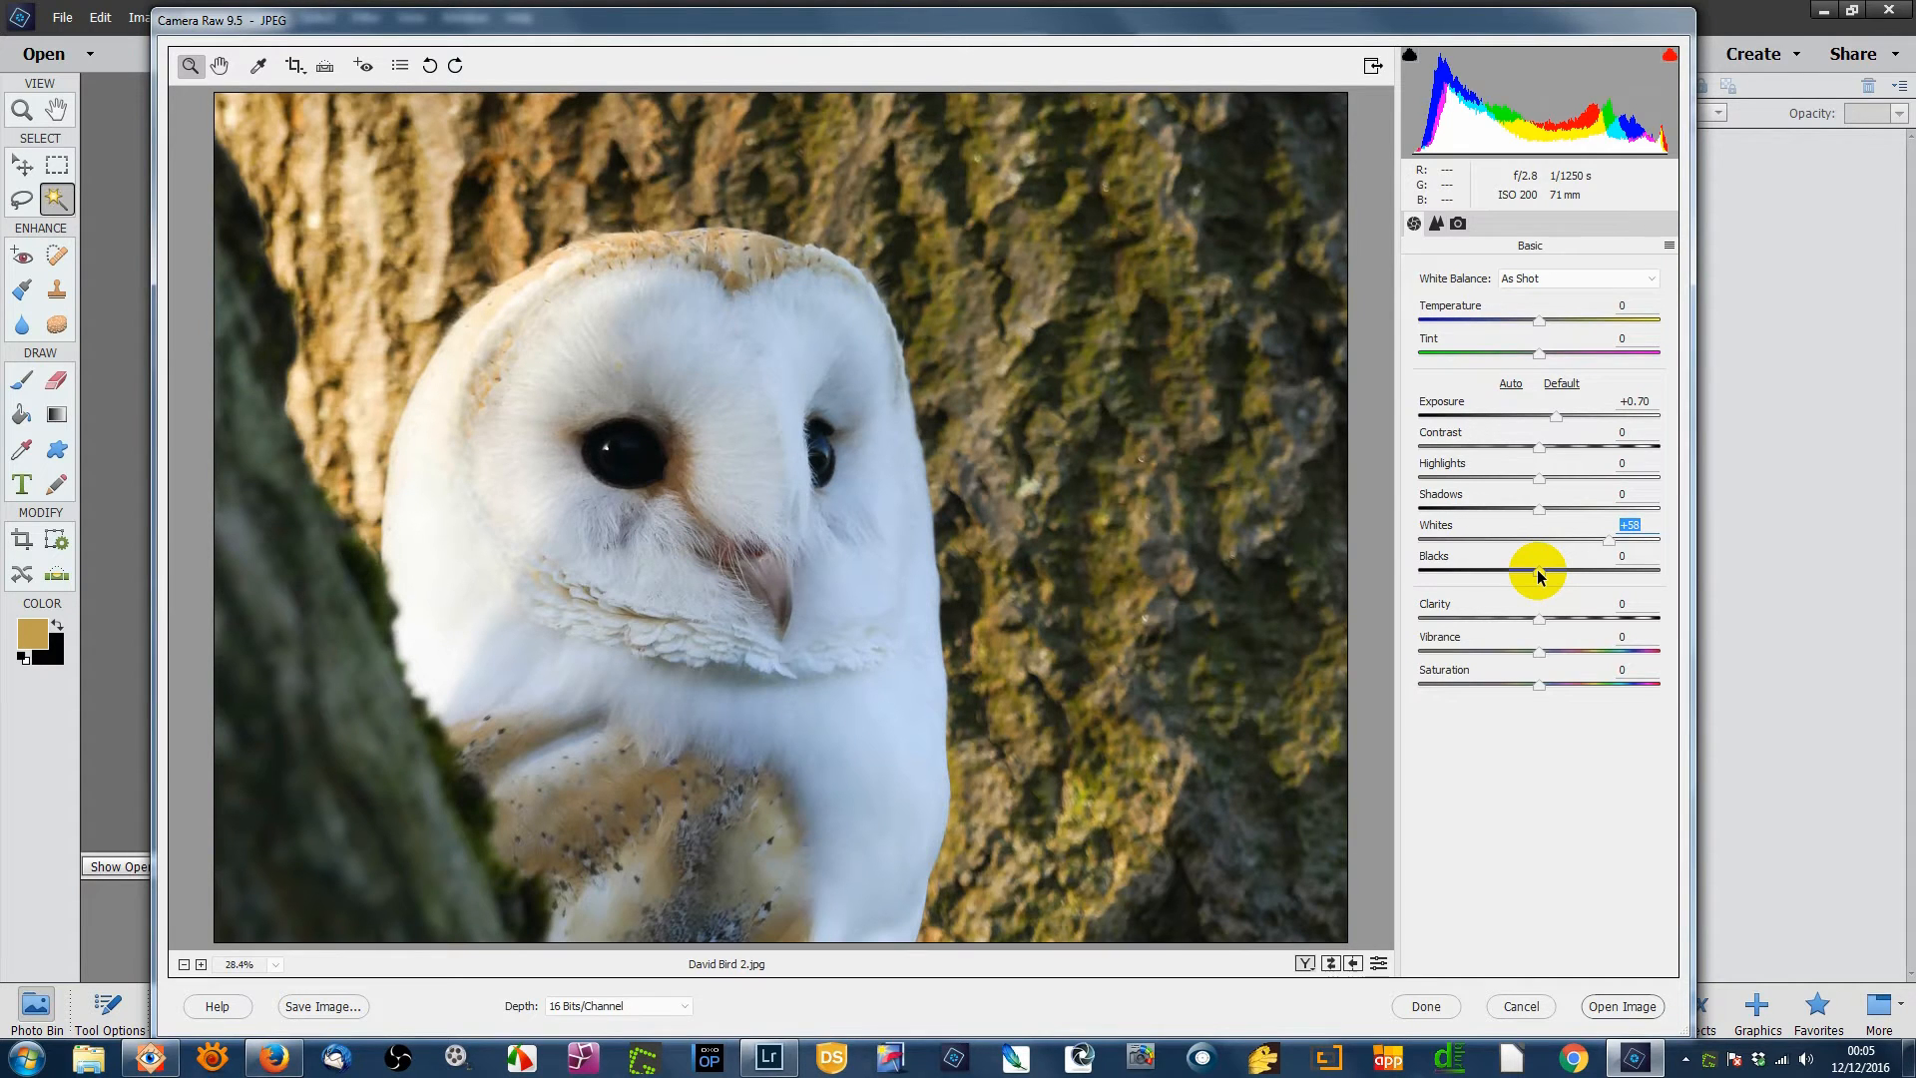
key("Tab")
type("-23")
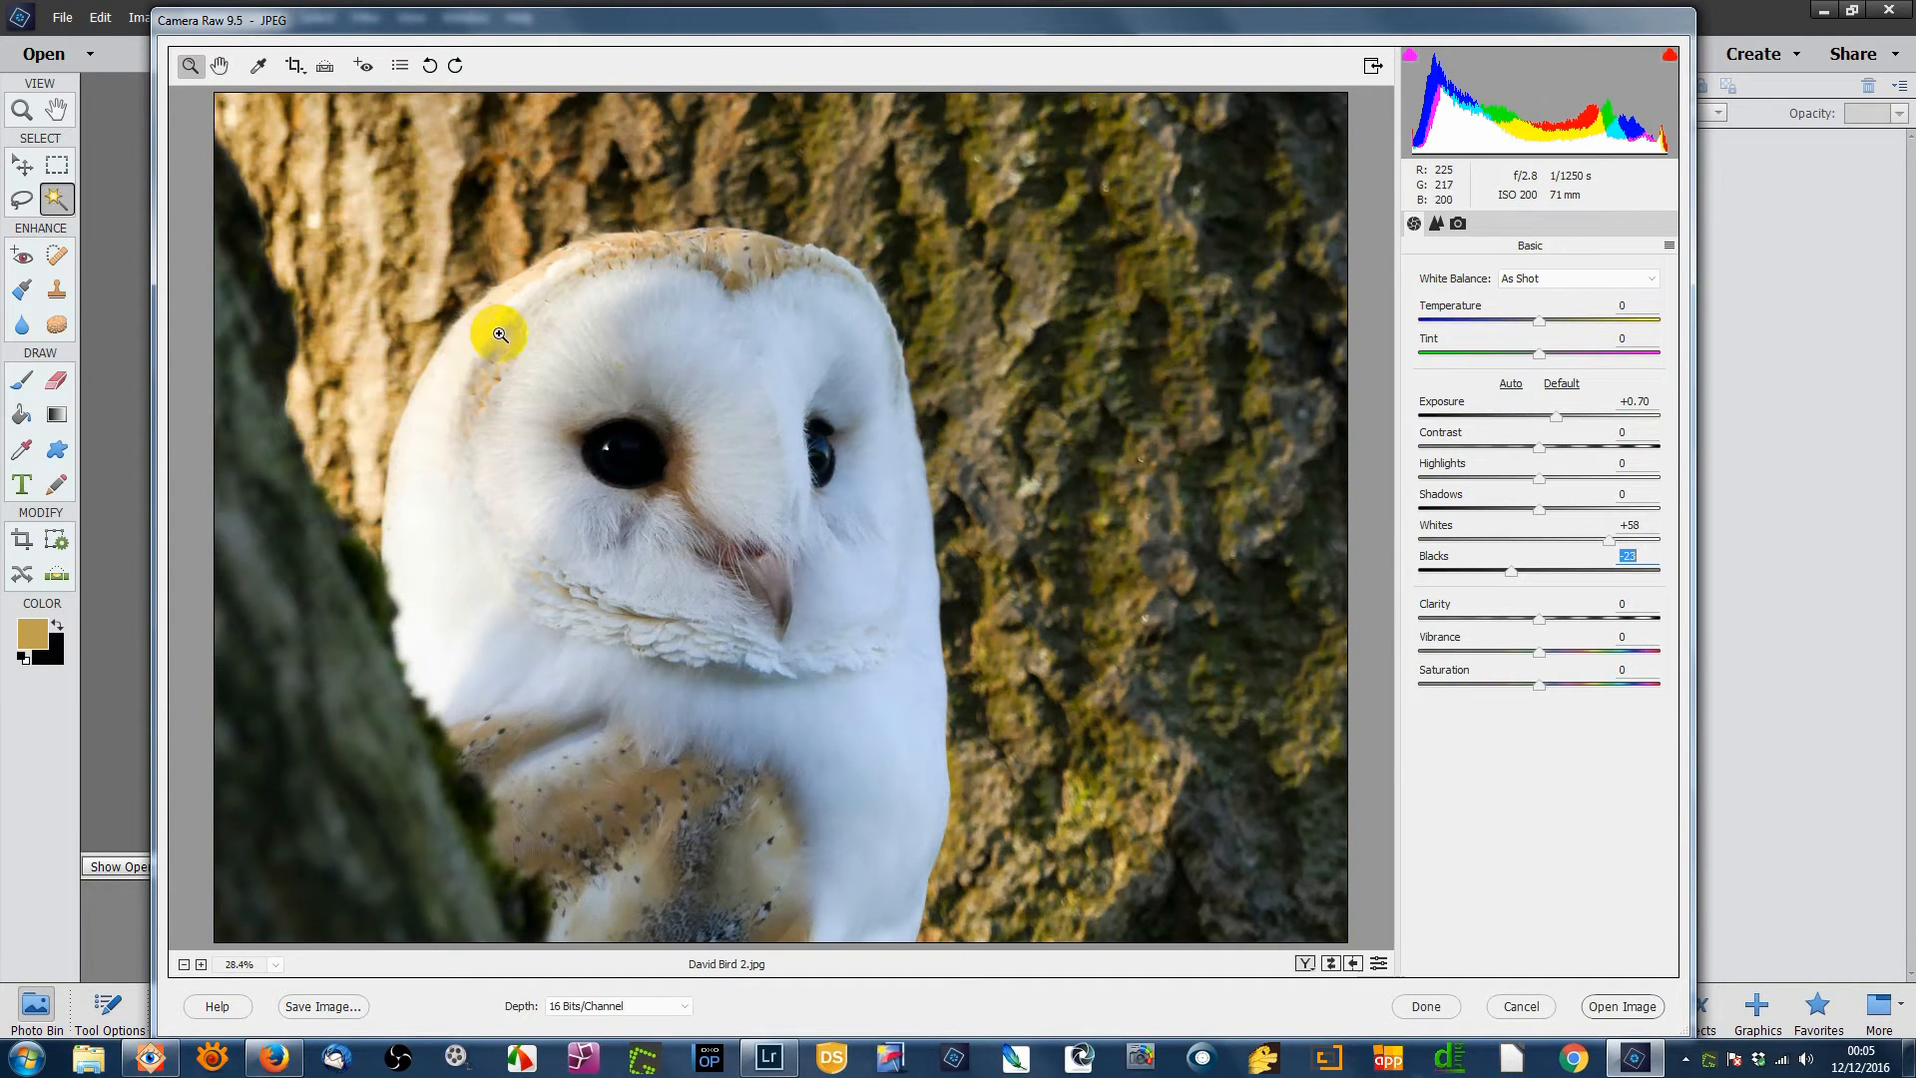
- Drop the owl photo's Highlights to -100 and lift Shadows to +43 in the Basic panel
left_click(1539, 481)
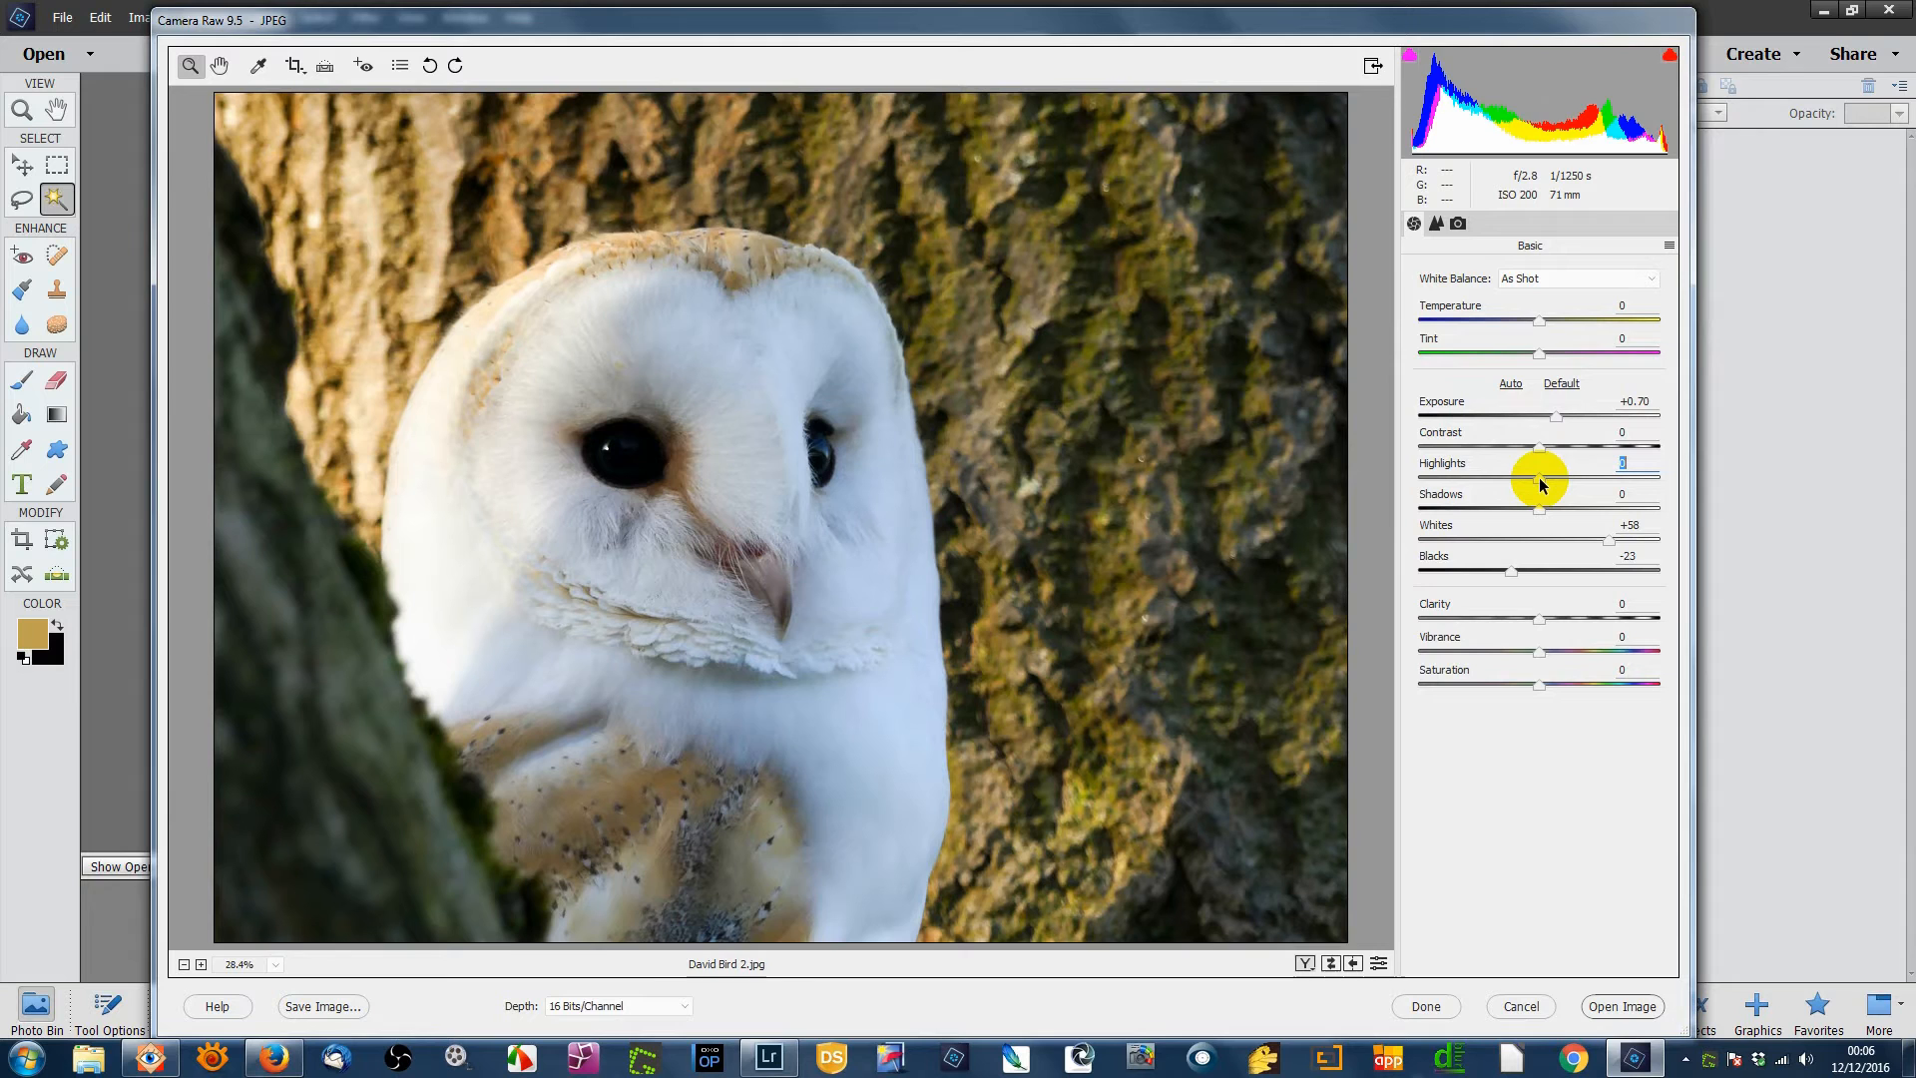
left_click_drag(1540, 481, 1437, 483)
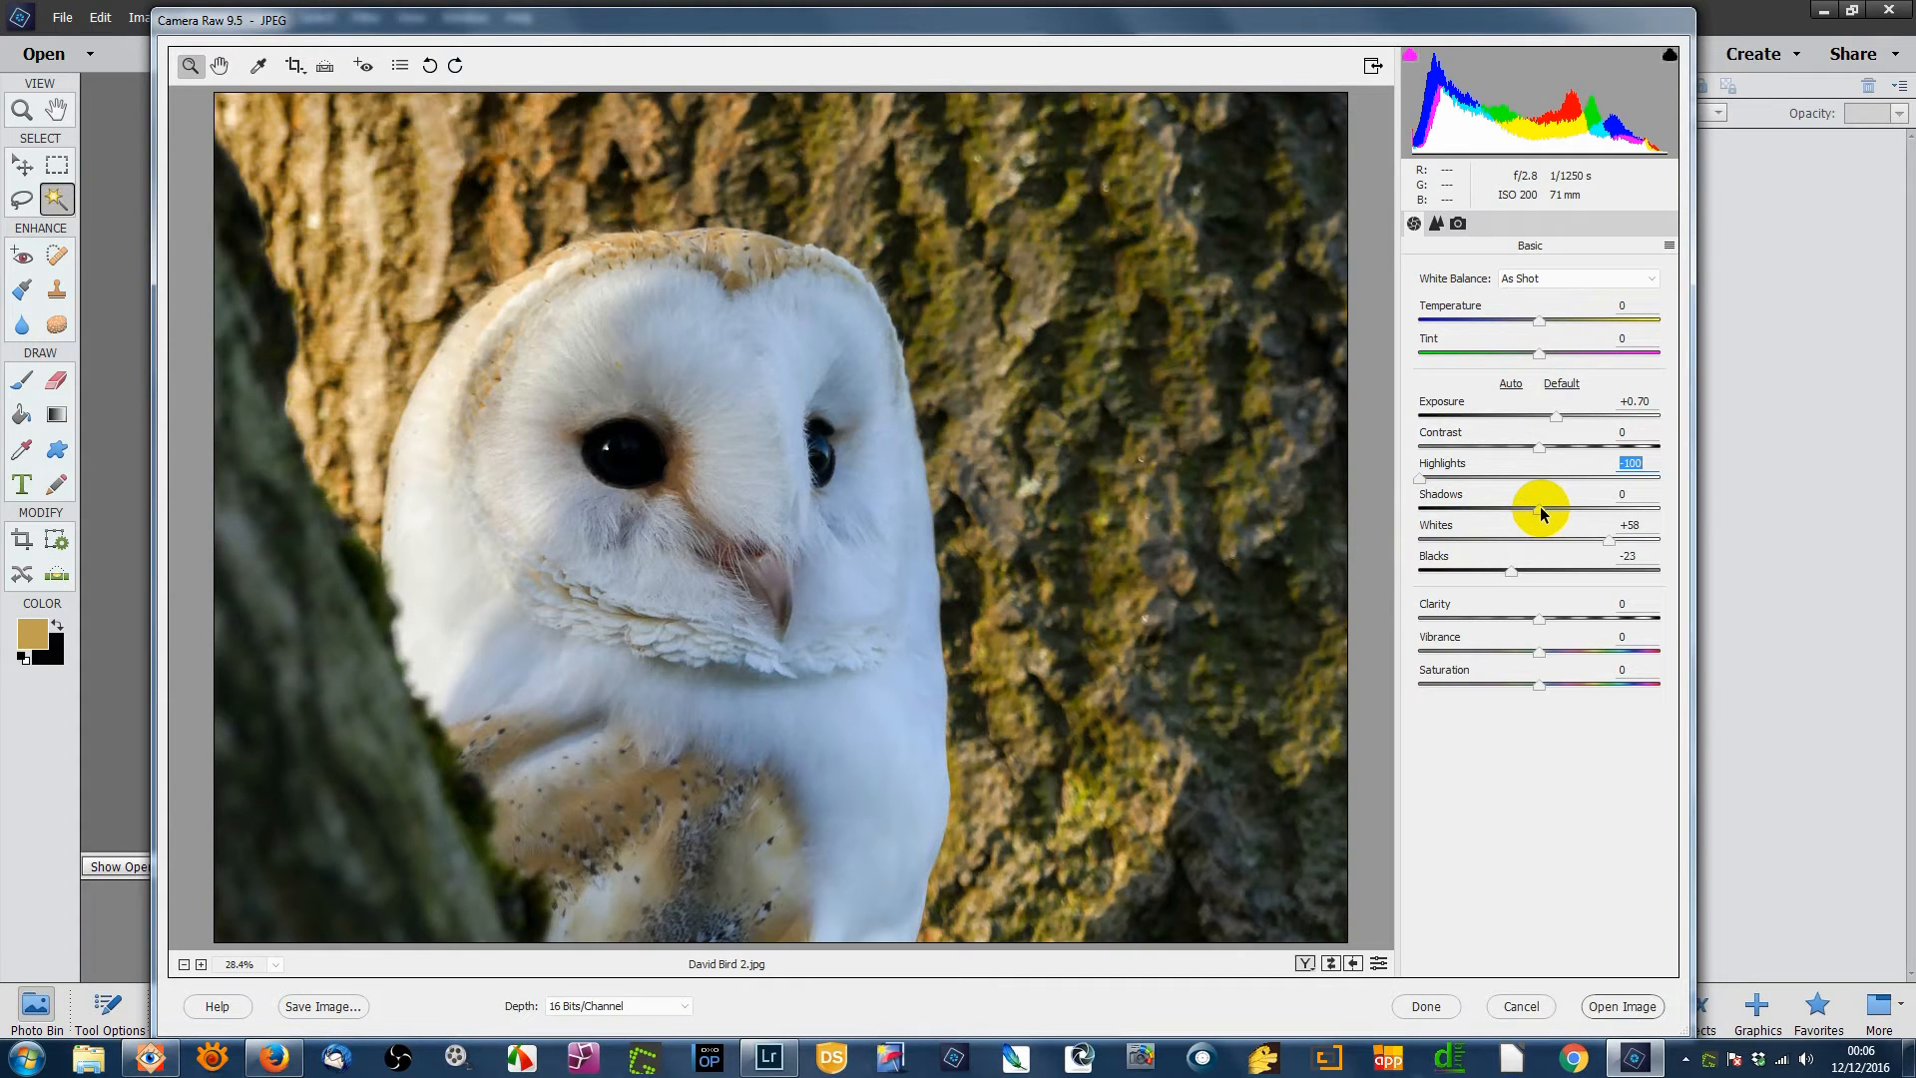
mouse_move(1541, 506)
left_mouse_down()
mouse_move(1584, 507)
mouse_move(1539, 509)
left_mouse_up()
left_click_drag(1538, 511, 1590, 520)
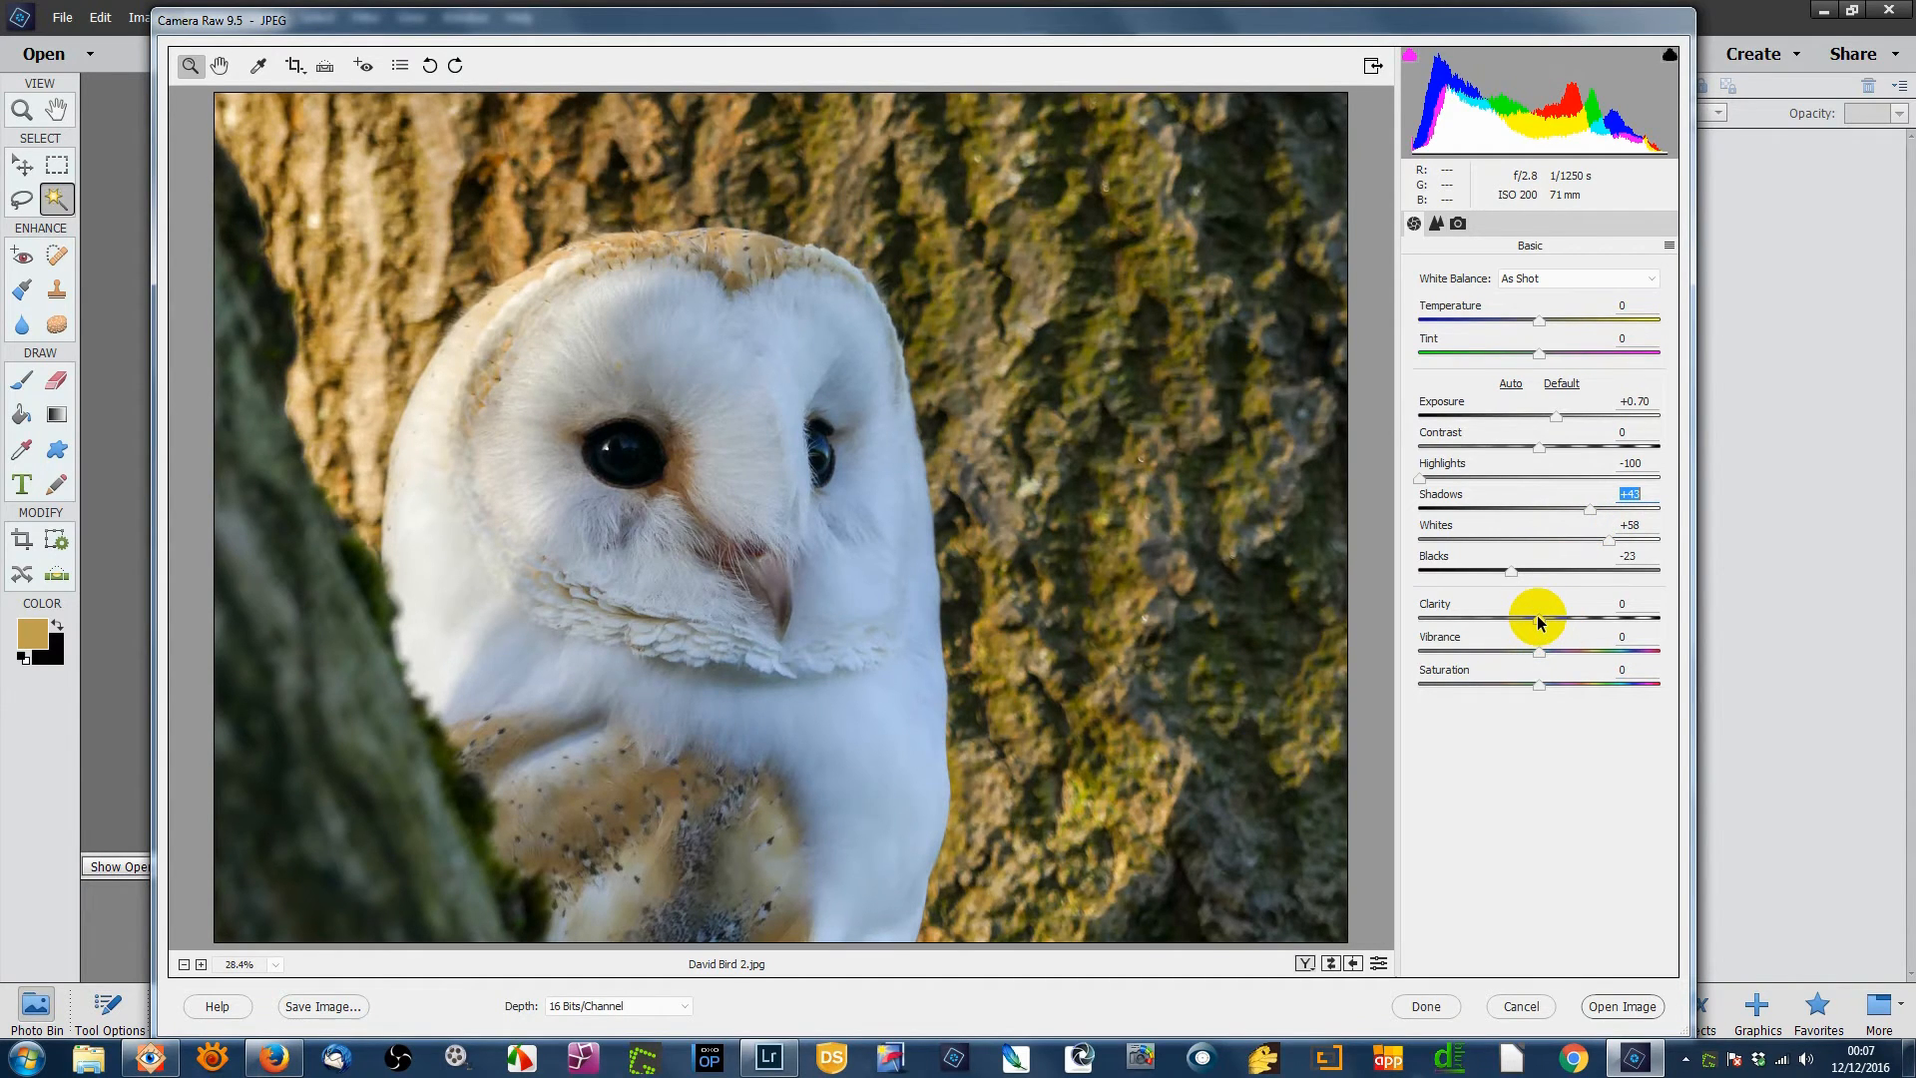
- Fine-tune Clarity to +12 and ease Whites back to +50
left_click_drag(1537, 619, 1557, 623)
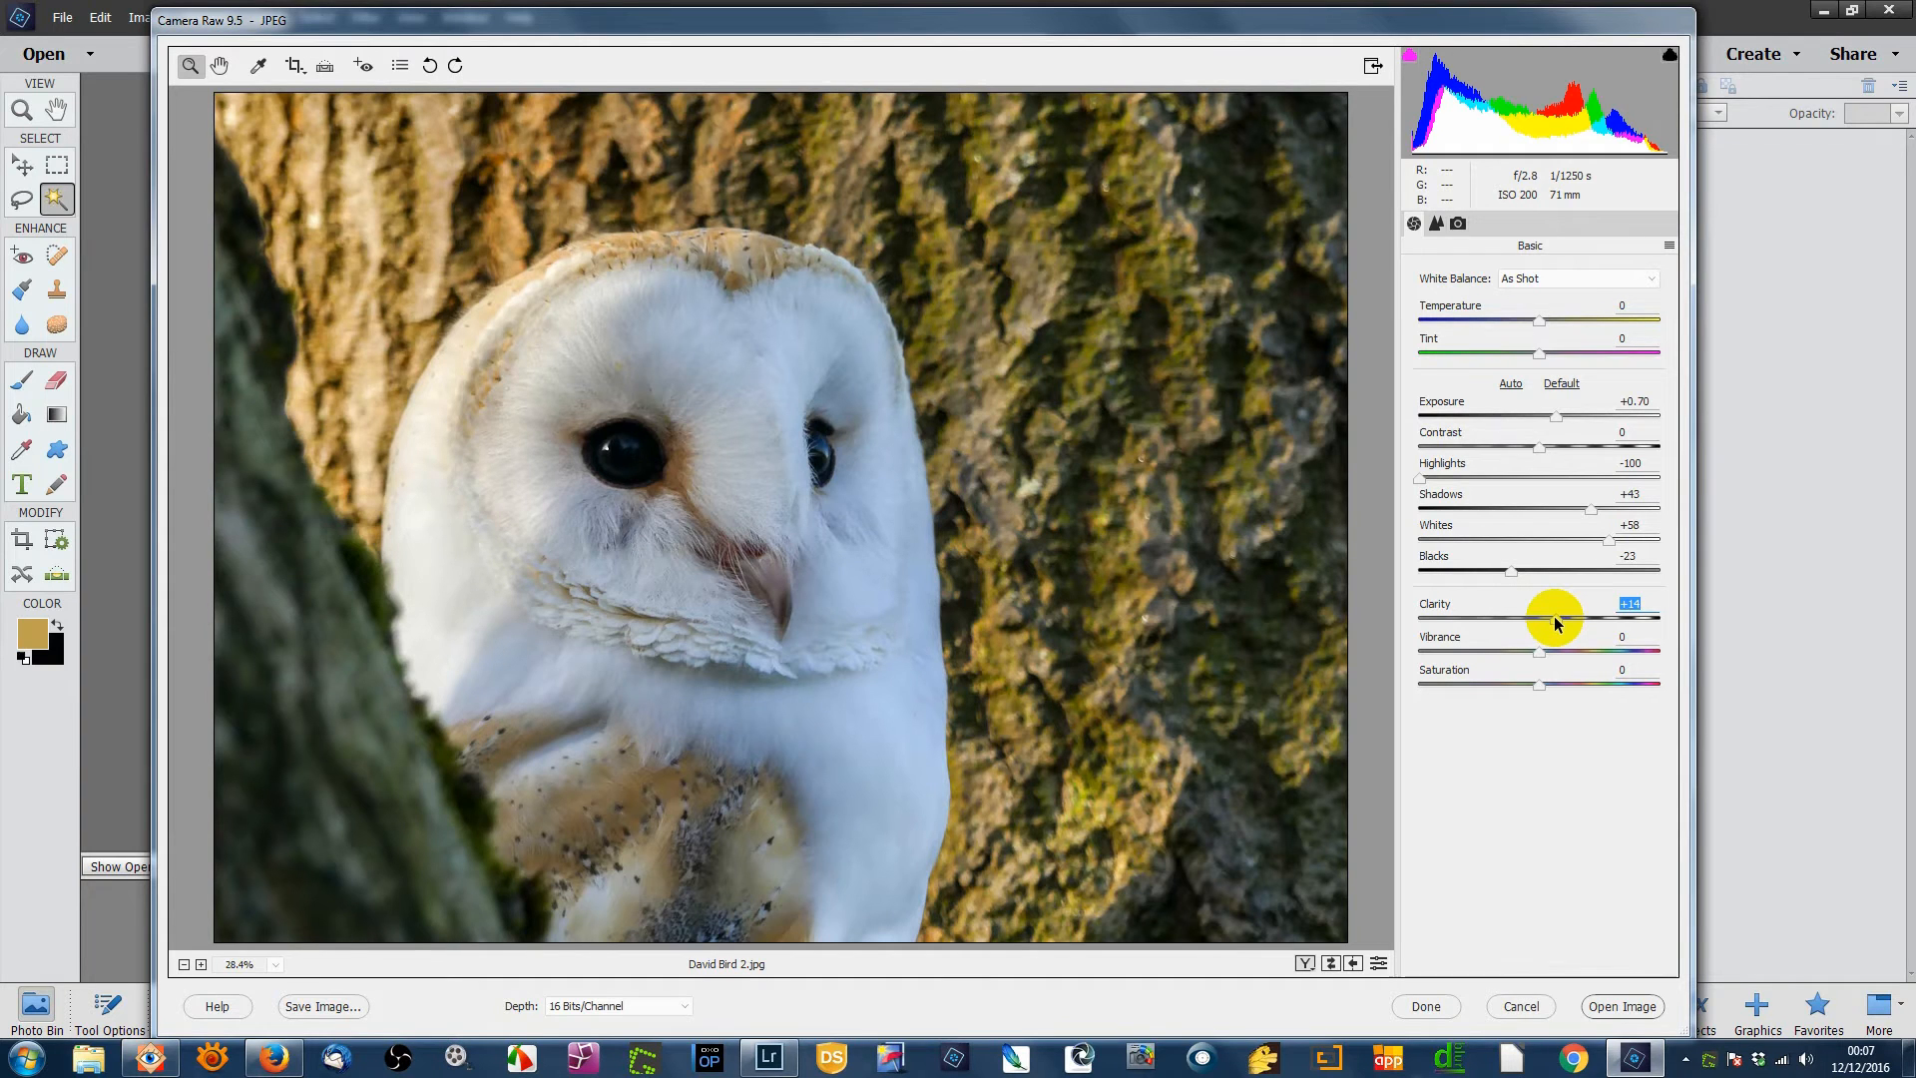
left_click_drag(1555, 623, 1552, 623)
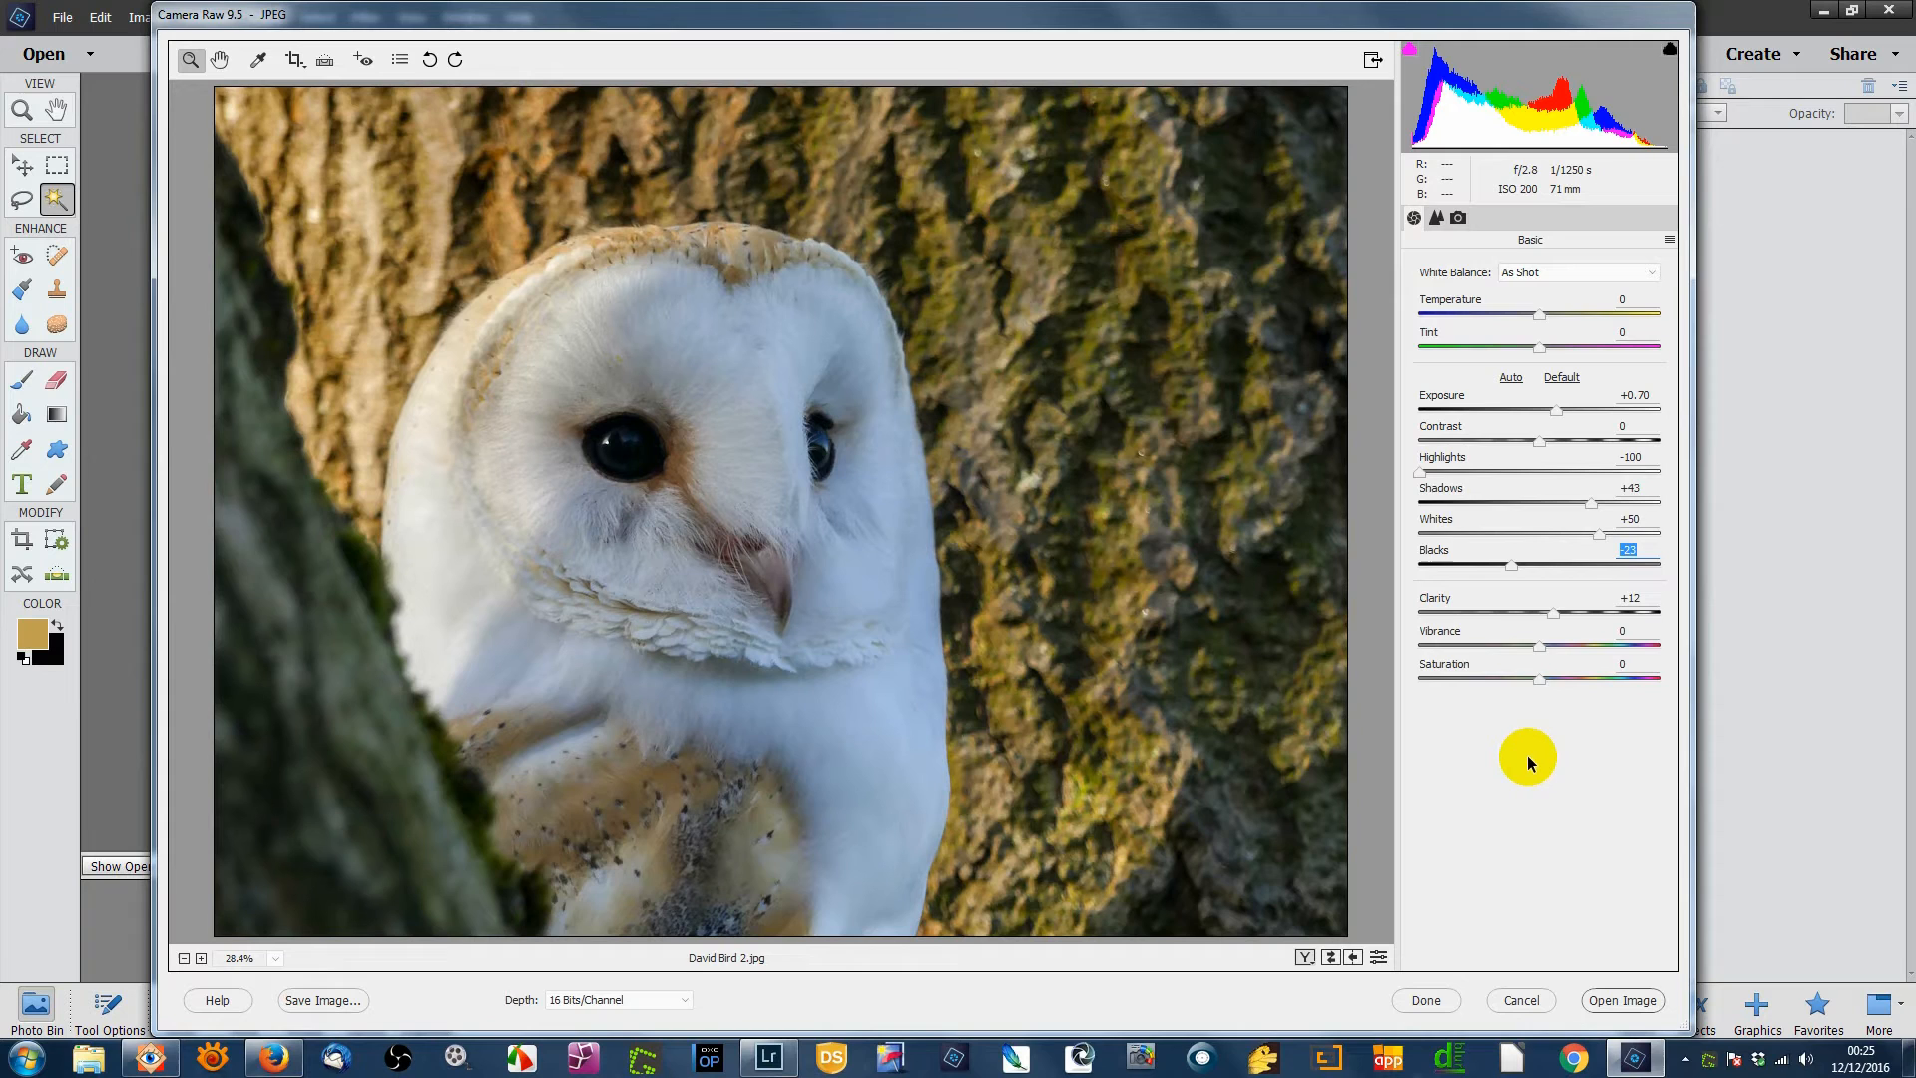
- Preview highlight clipping while dragging Highlights, then return Highlights to -100
left_click(1420, 474)
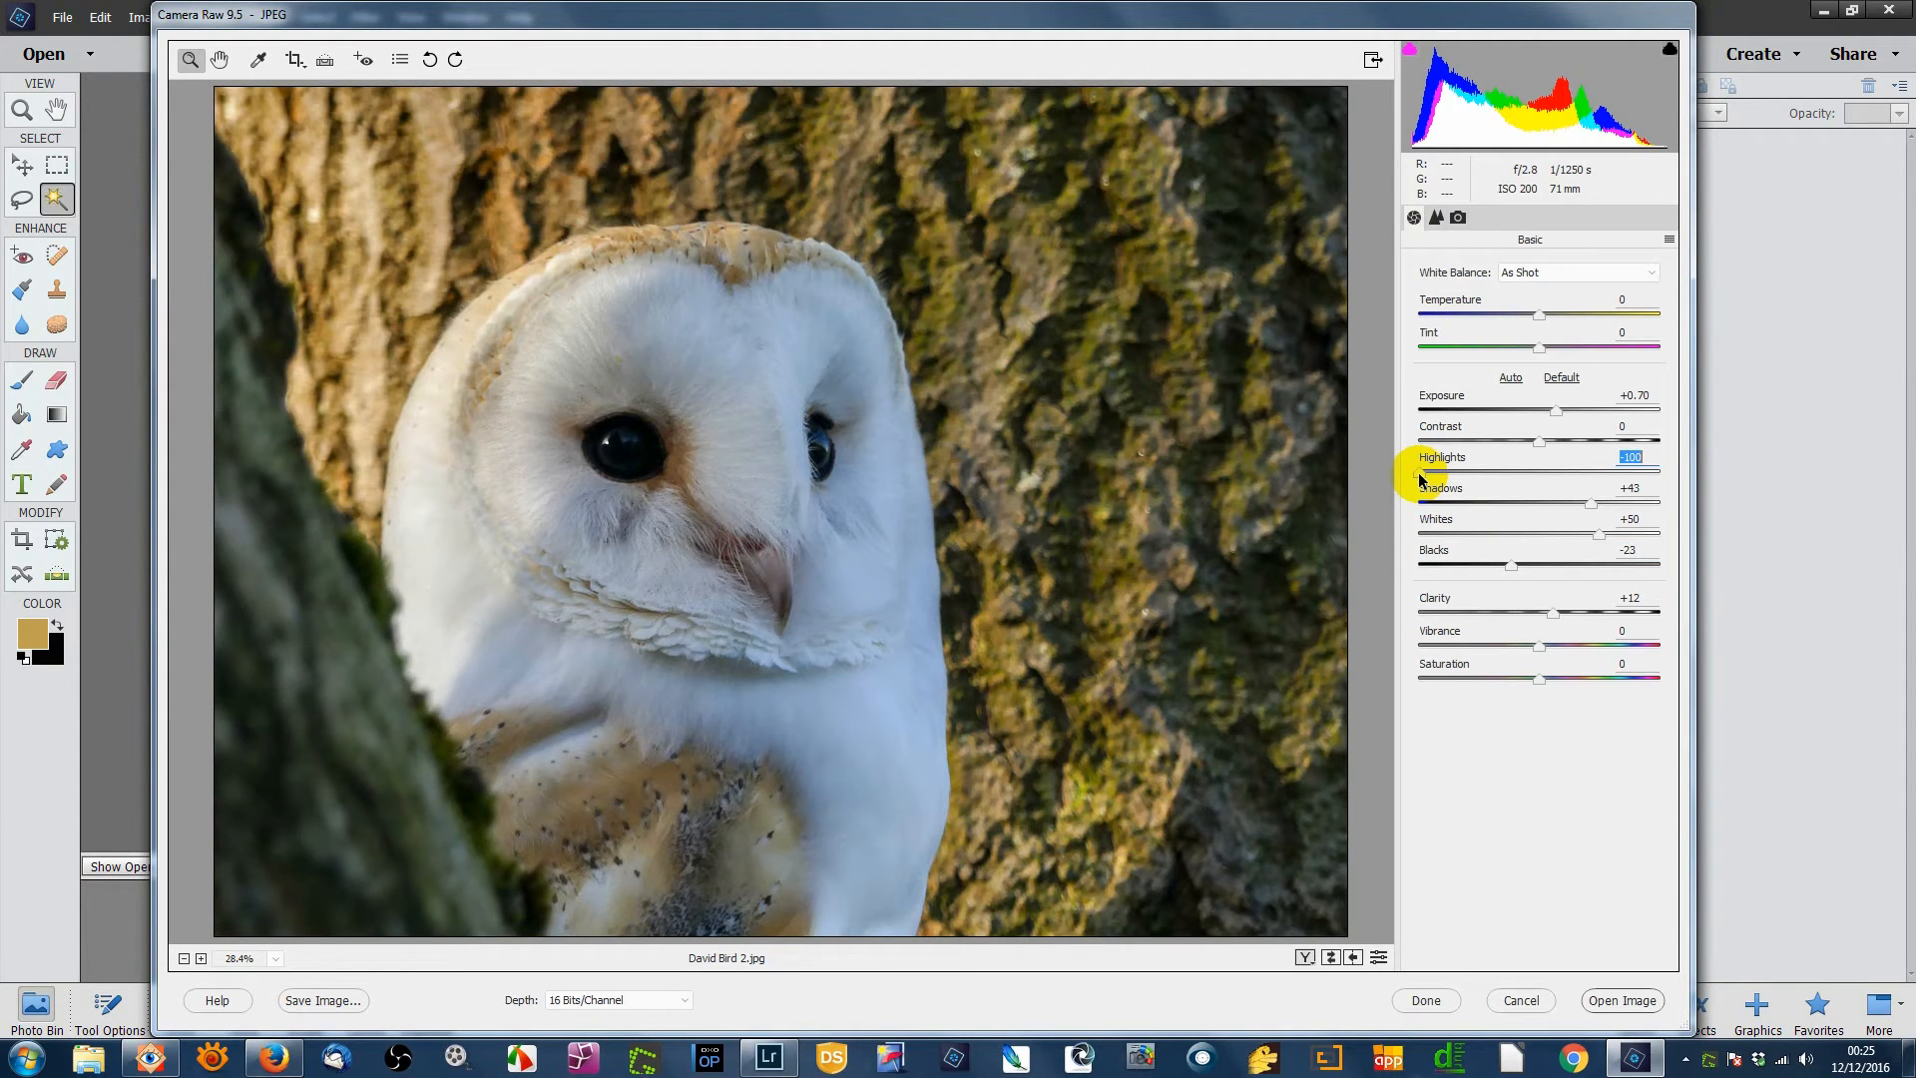
left_click(1419, 477, "alt")
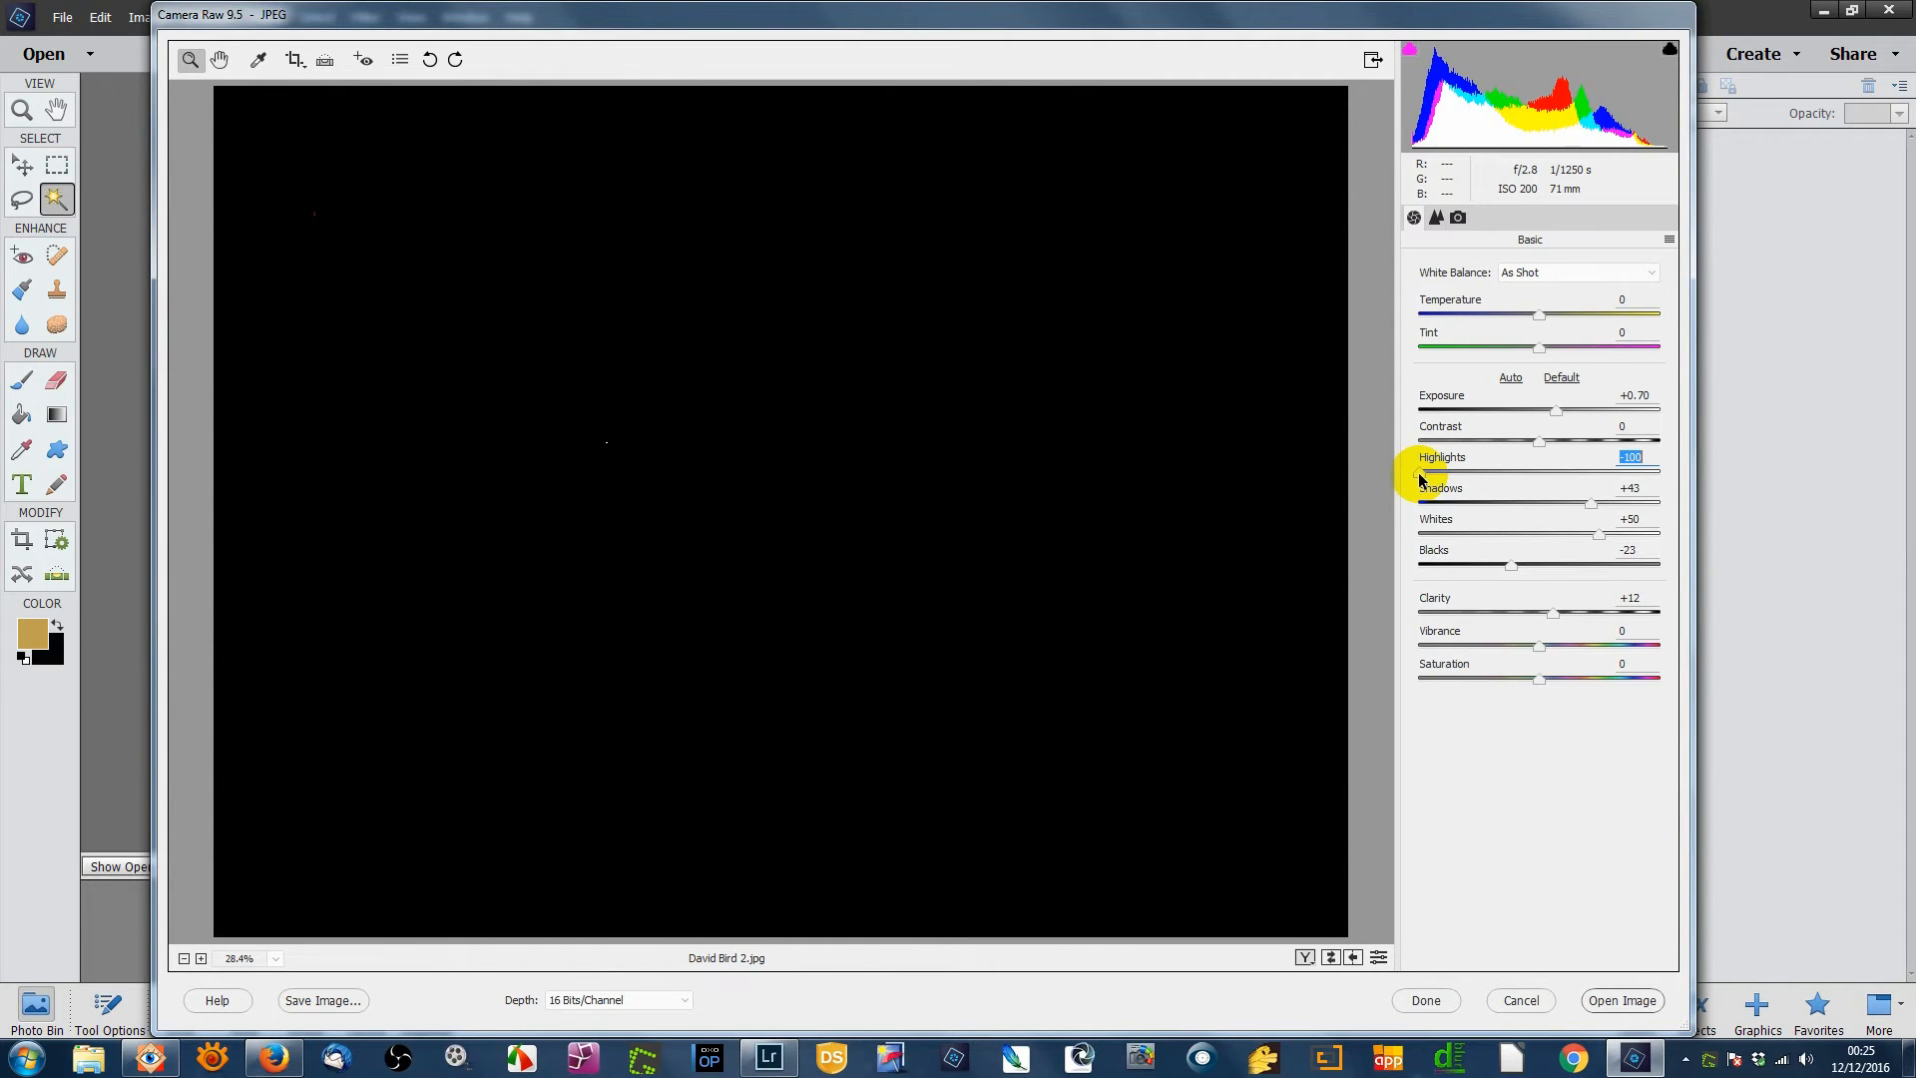
left_click_drag(1419, 476, 1541, 482)
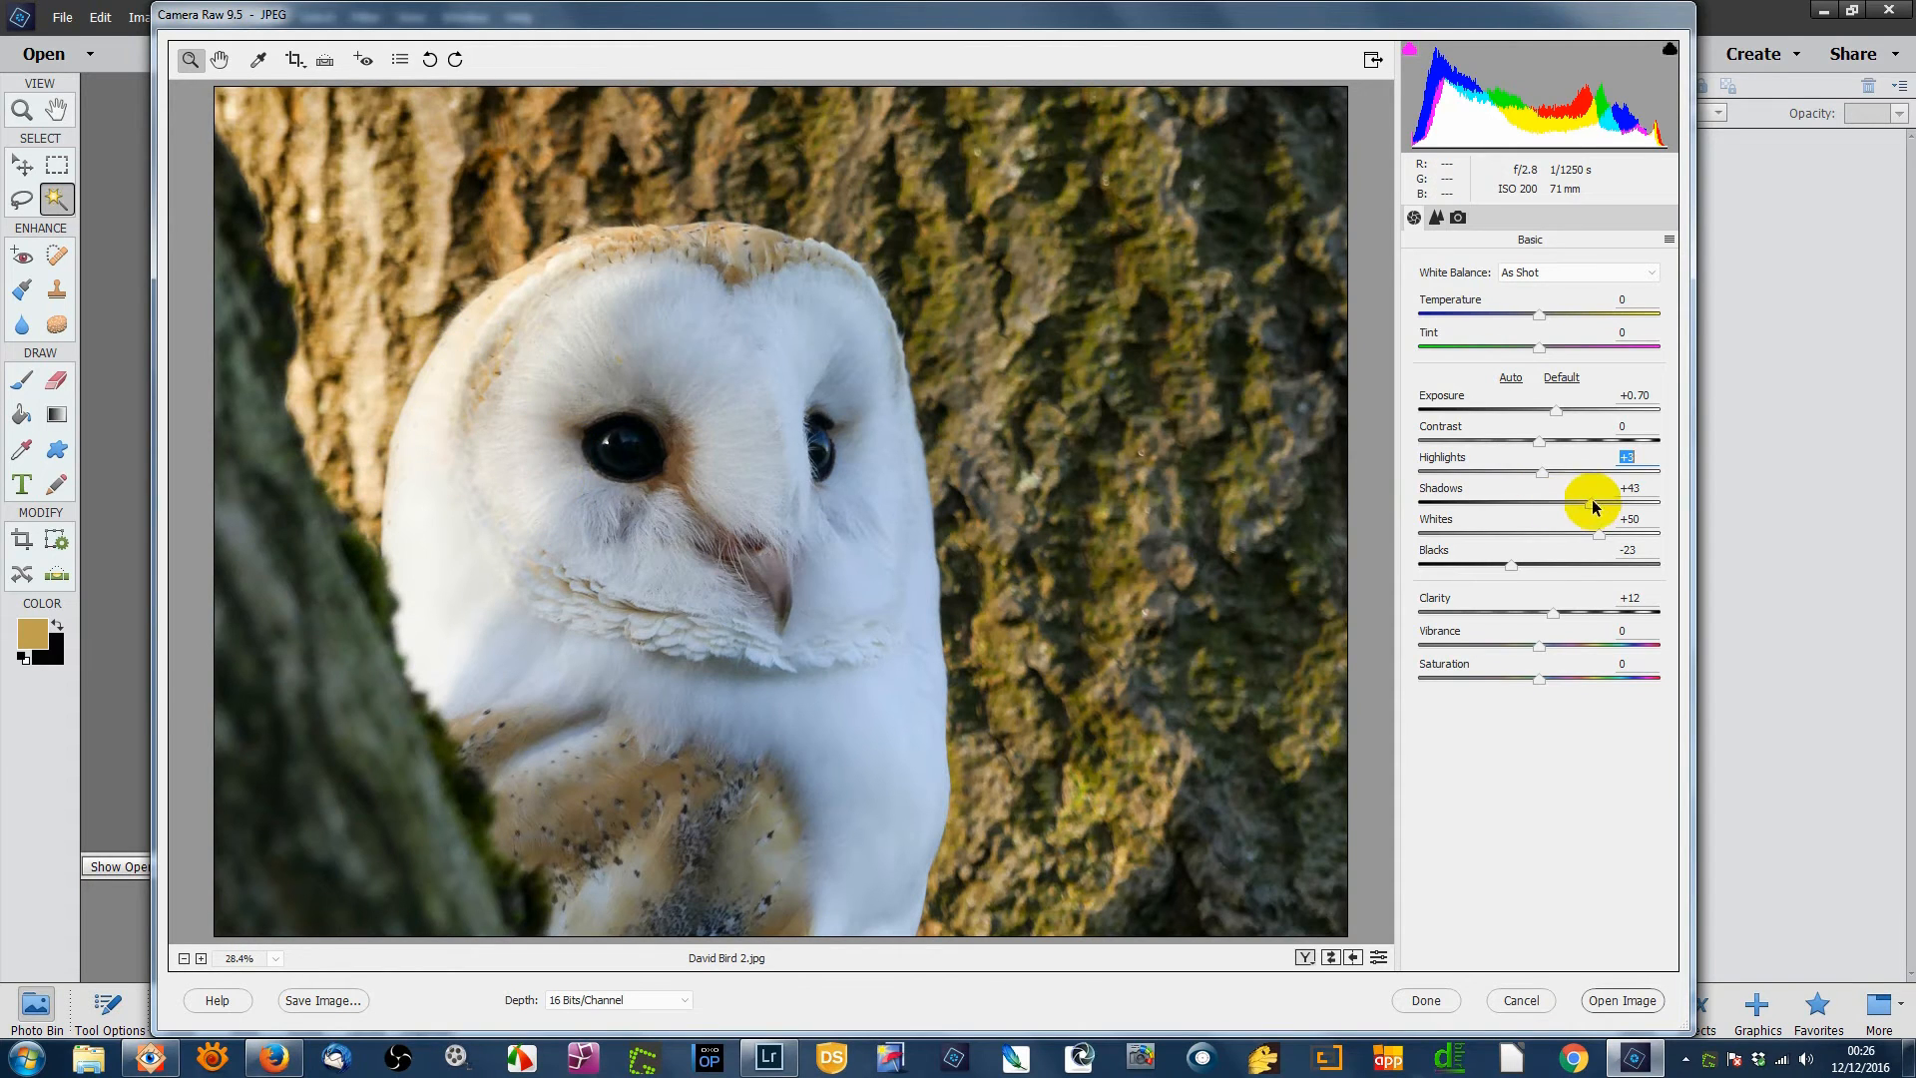
left_click(1542, 480, "alt")
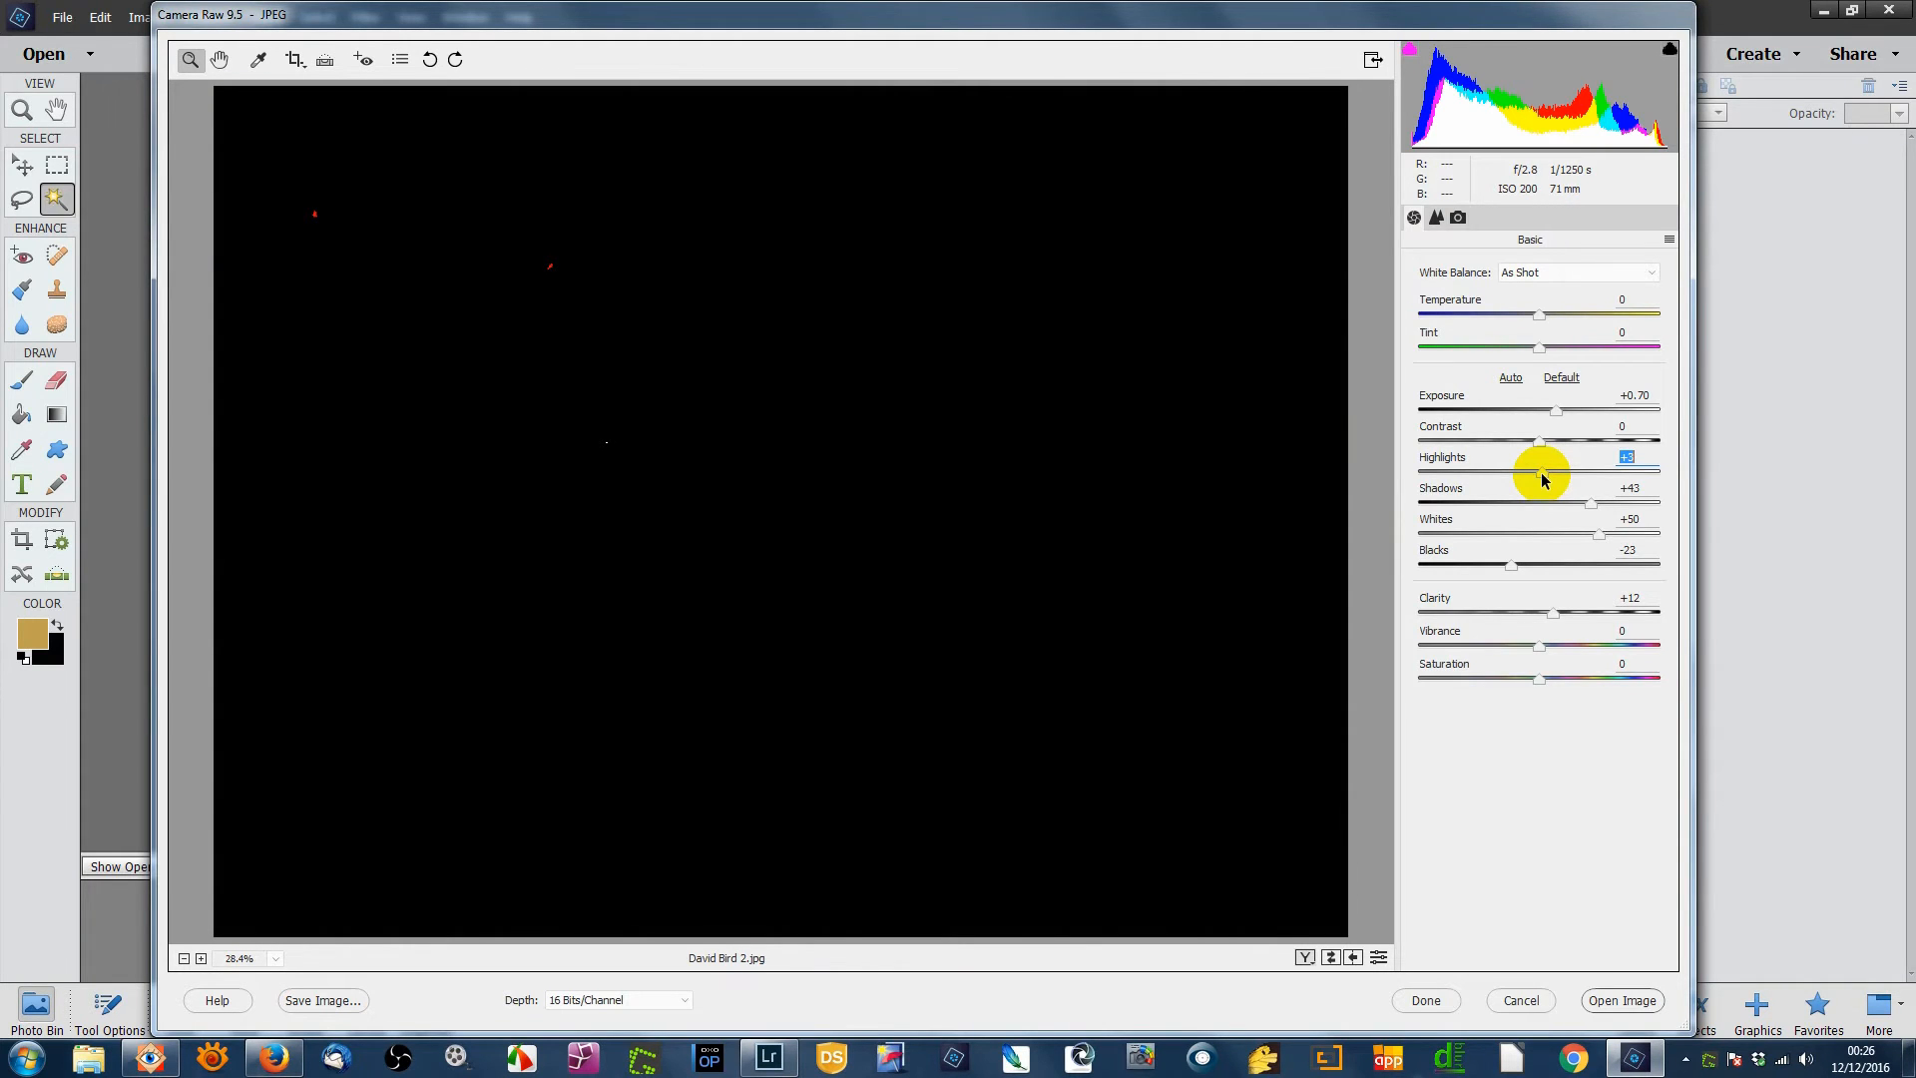
left_click_drag(1542, 480, 1328, 482)
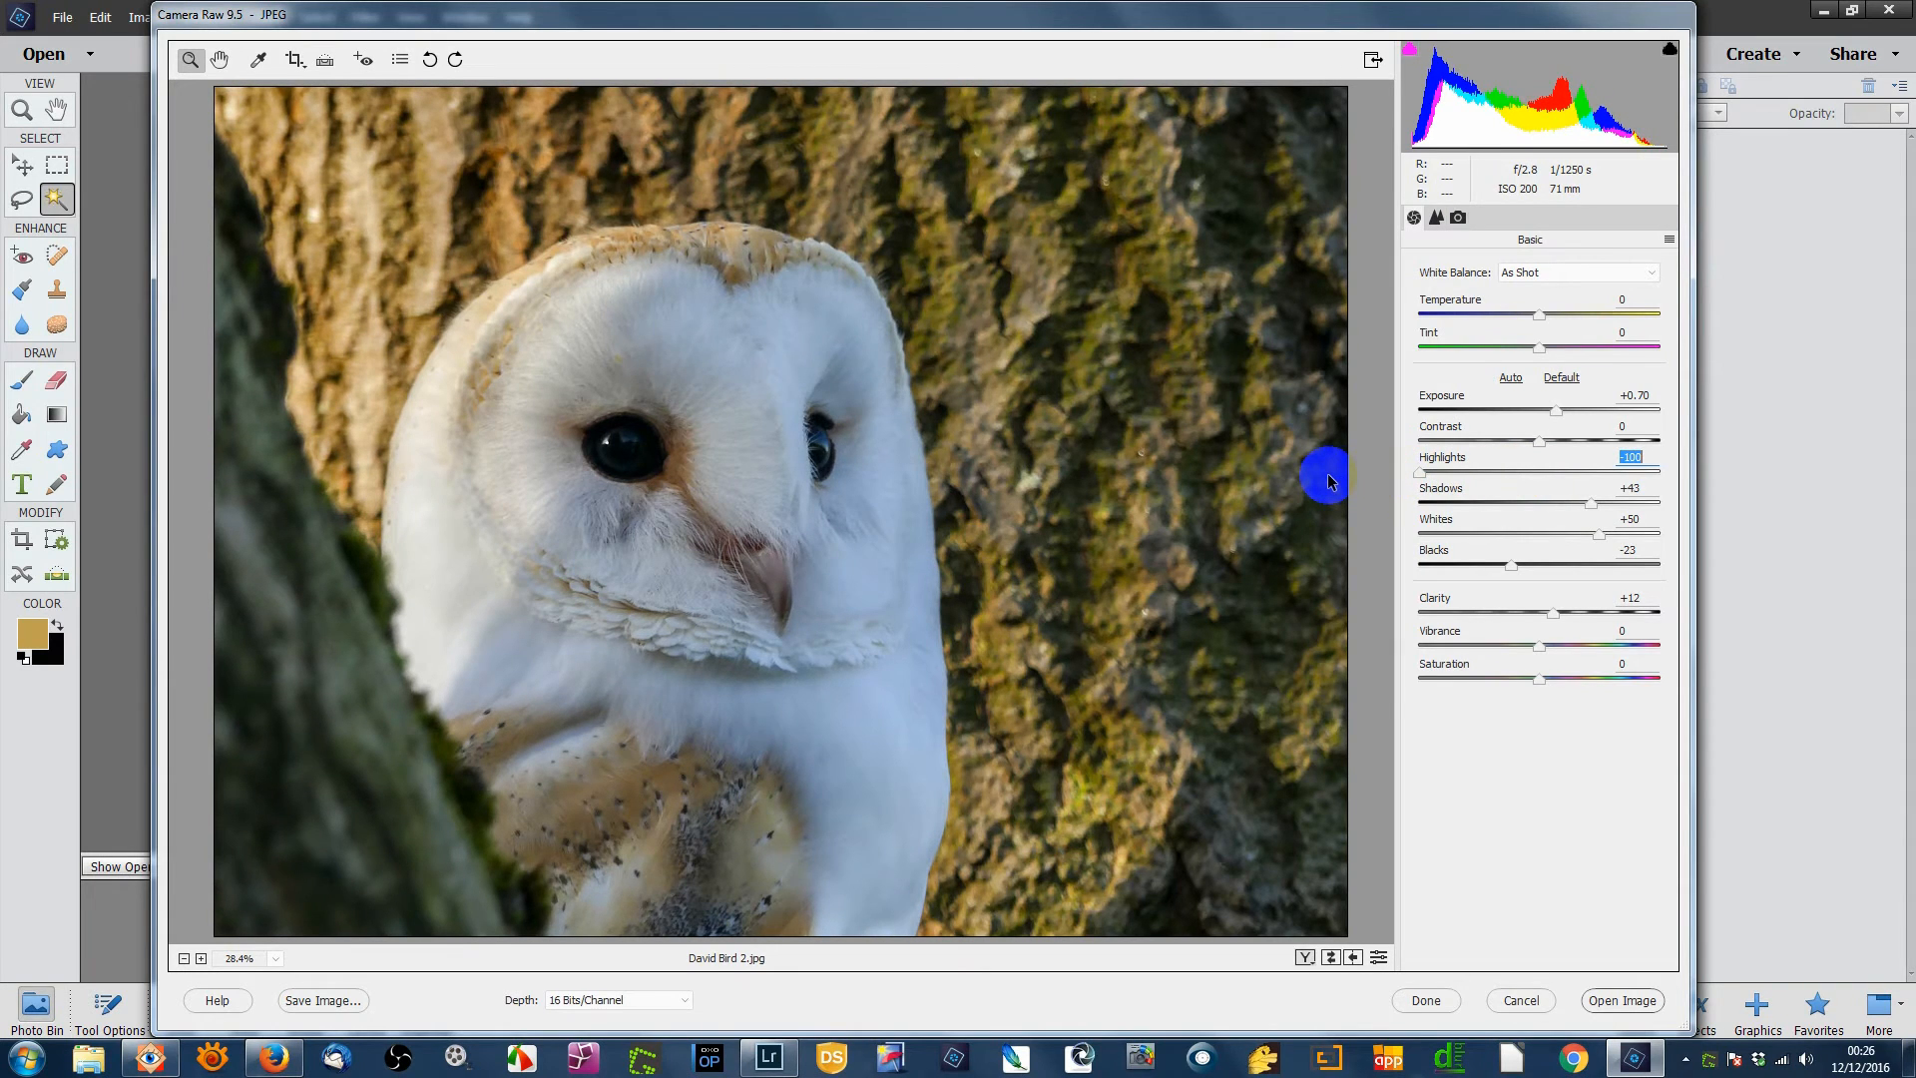
key("alt")
left_click_drag(1328, 476, 1347, 489)
- Preview black clipping by pushing Blacks down, then restore Blacks to -23 and Whites to +58
key("alt")
left_click_drag(1508, 563, 1510, 566)
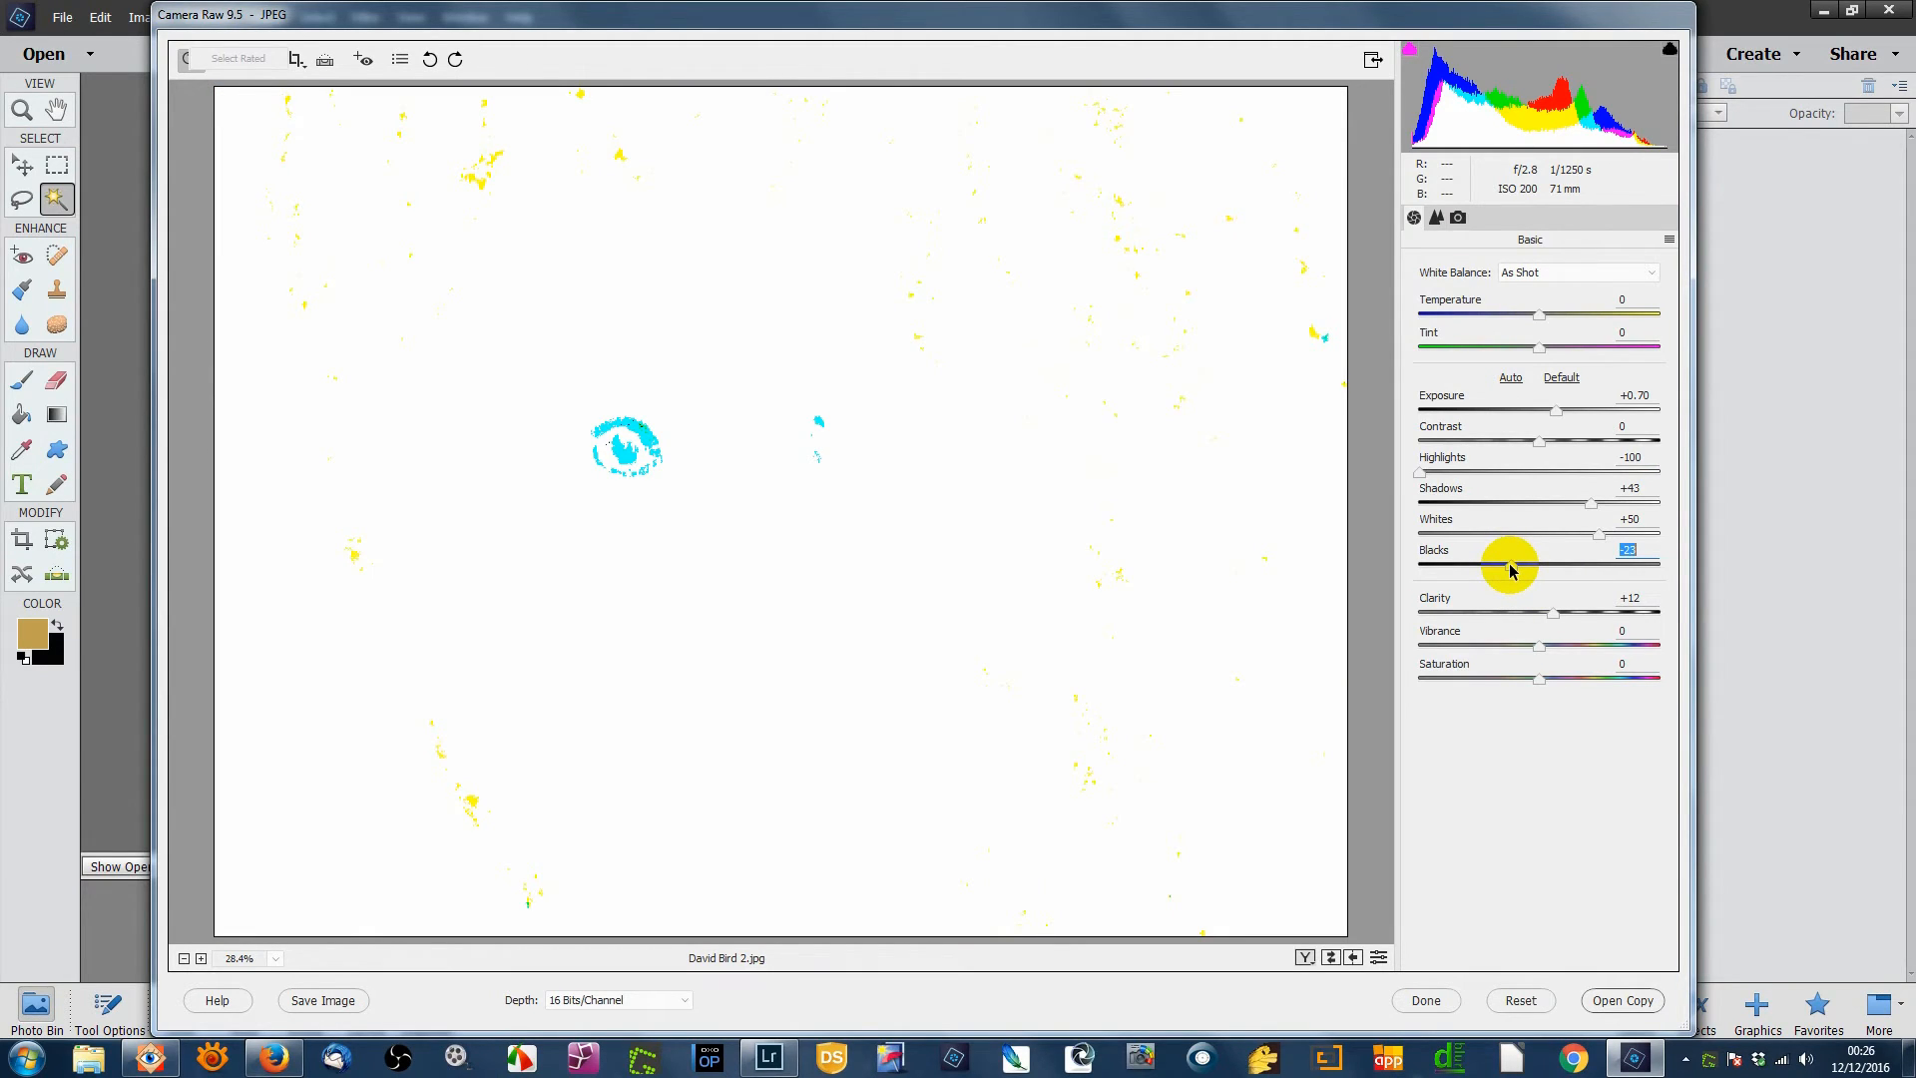
left_click_drag(1511, 568, 1410, 571)
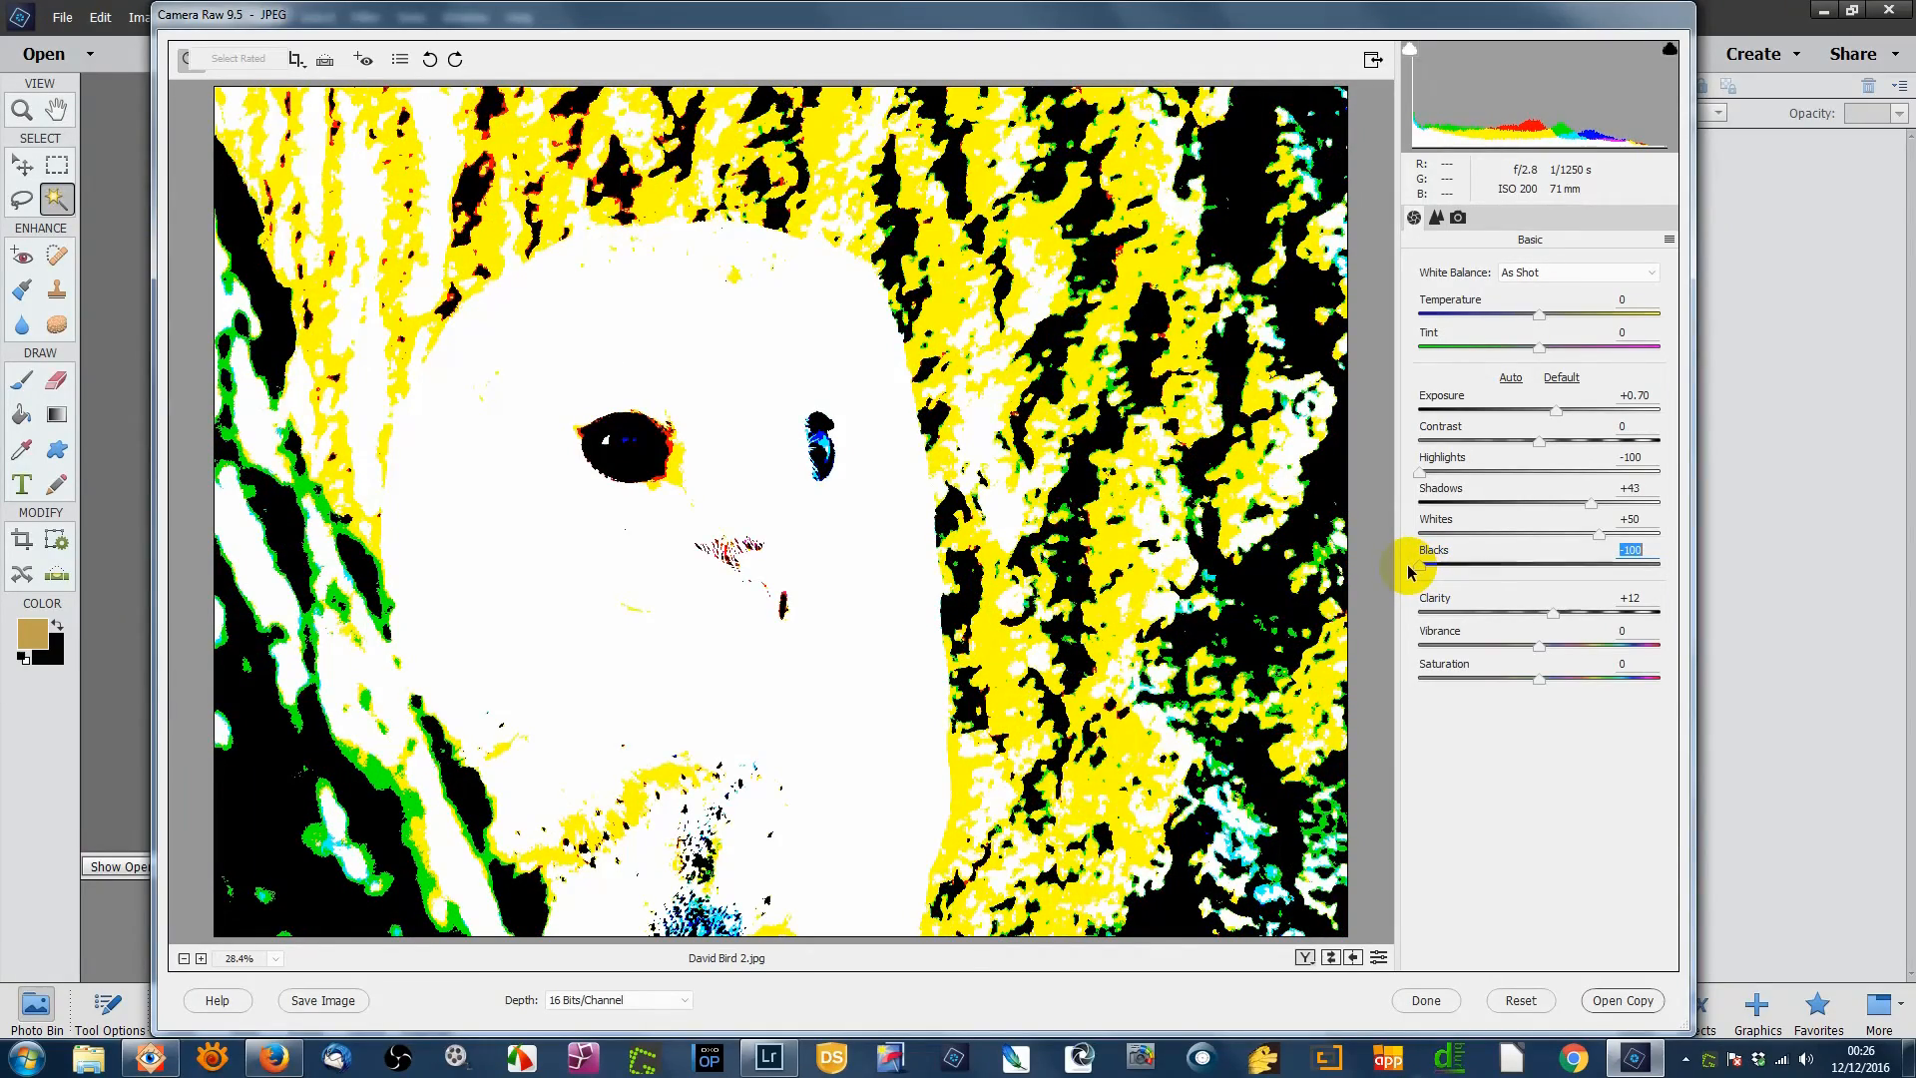
mouse_move(1410, 571)
left_mouse_down()
mouse_move(1436, 569)
mouse_move(1412, 572)
left_mouse_up()
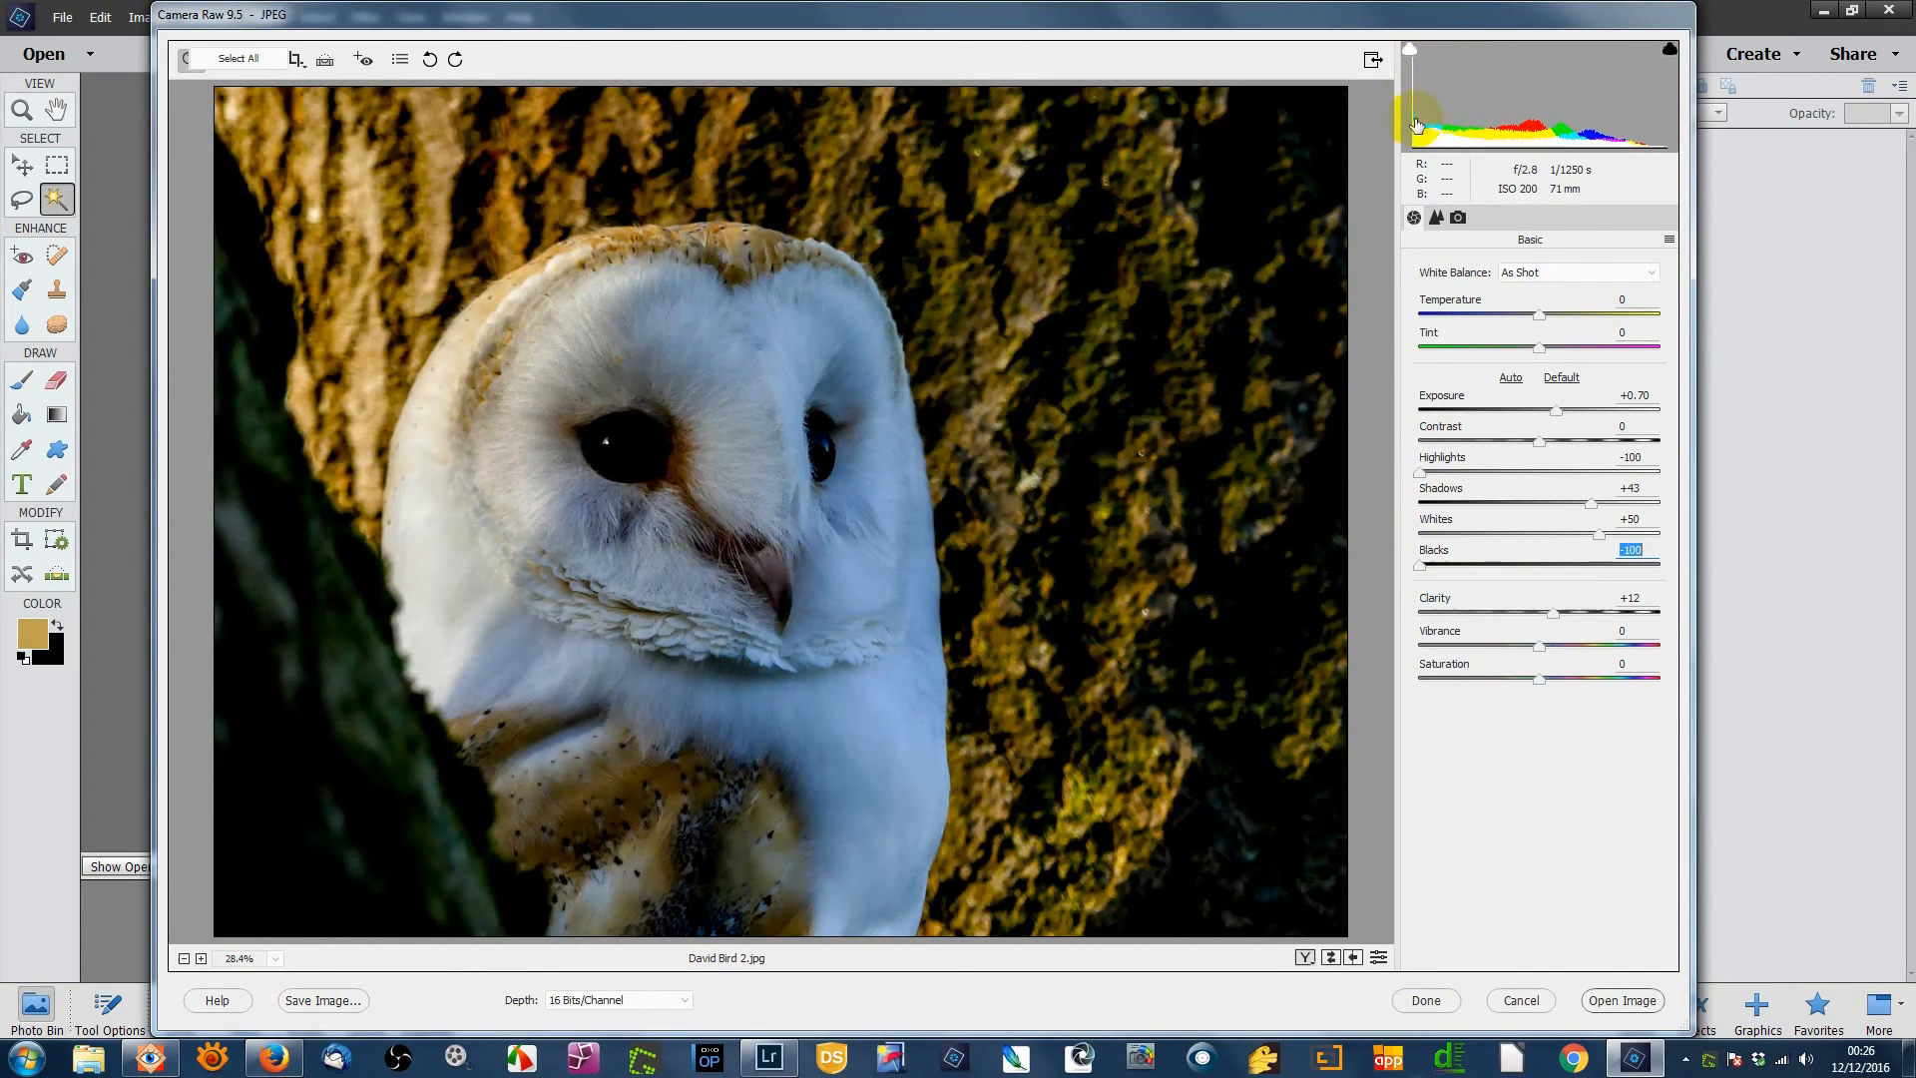
left_click_drag(1422, 570, 1609, 536)
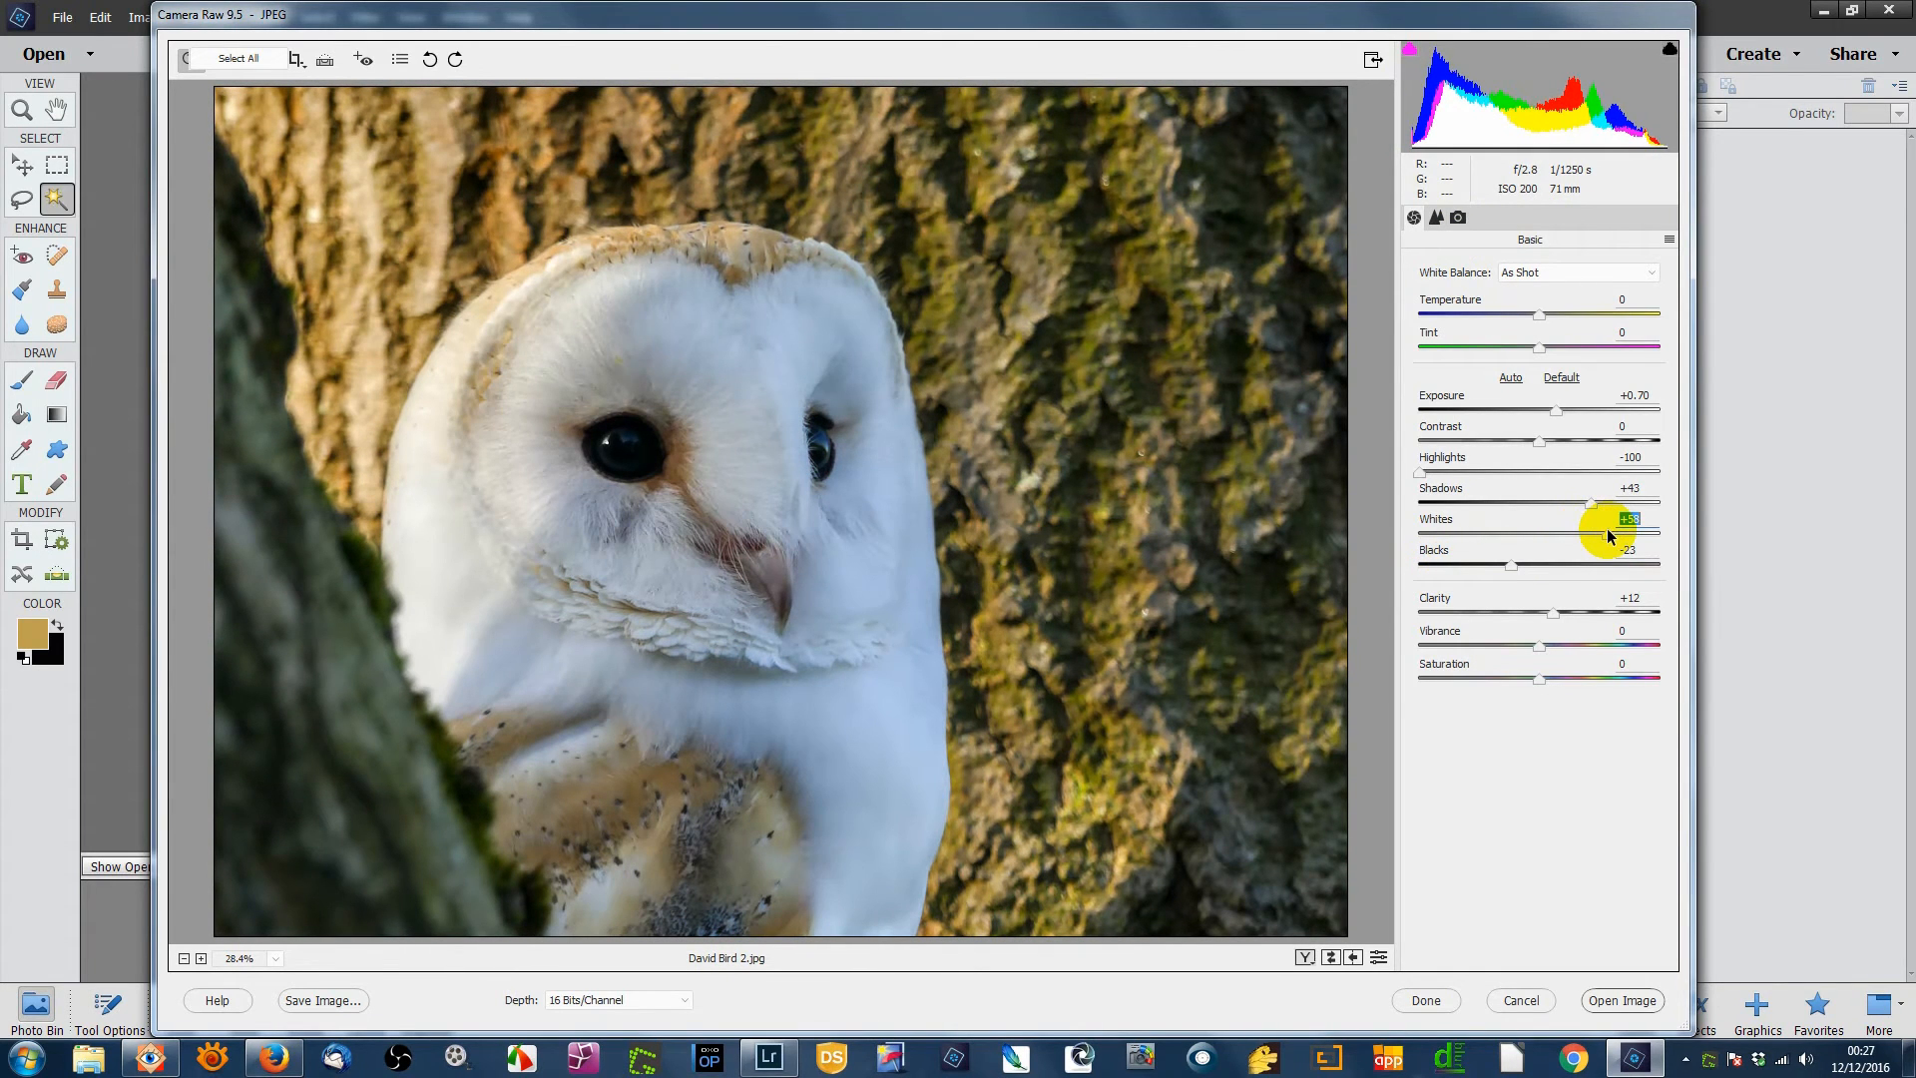
- Switch to the Detail panel and set the sharpening Amount to 16
left_click(1436, 218)
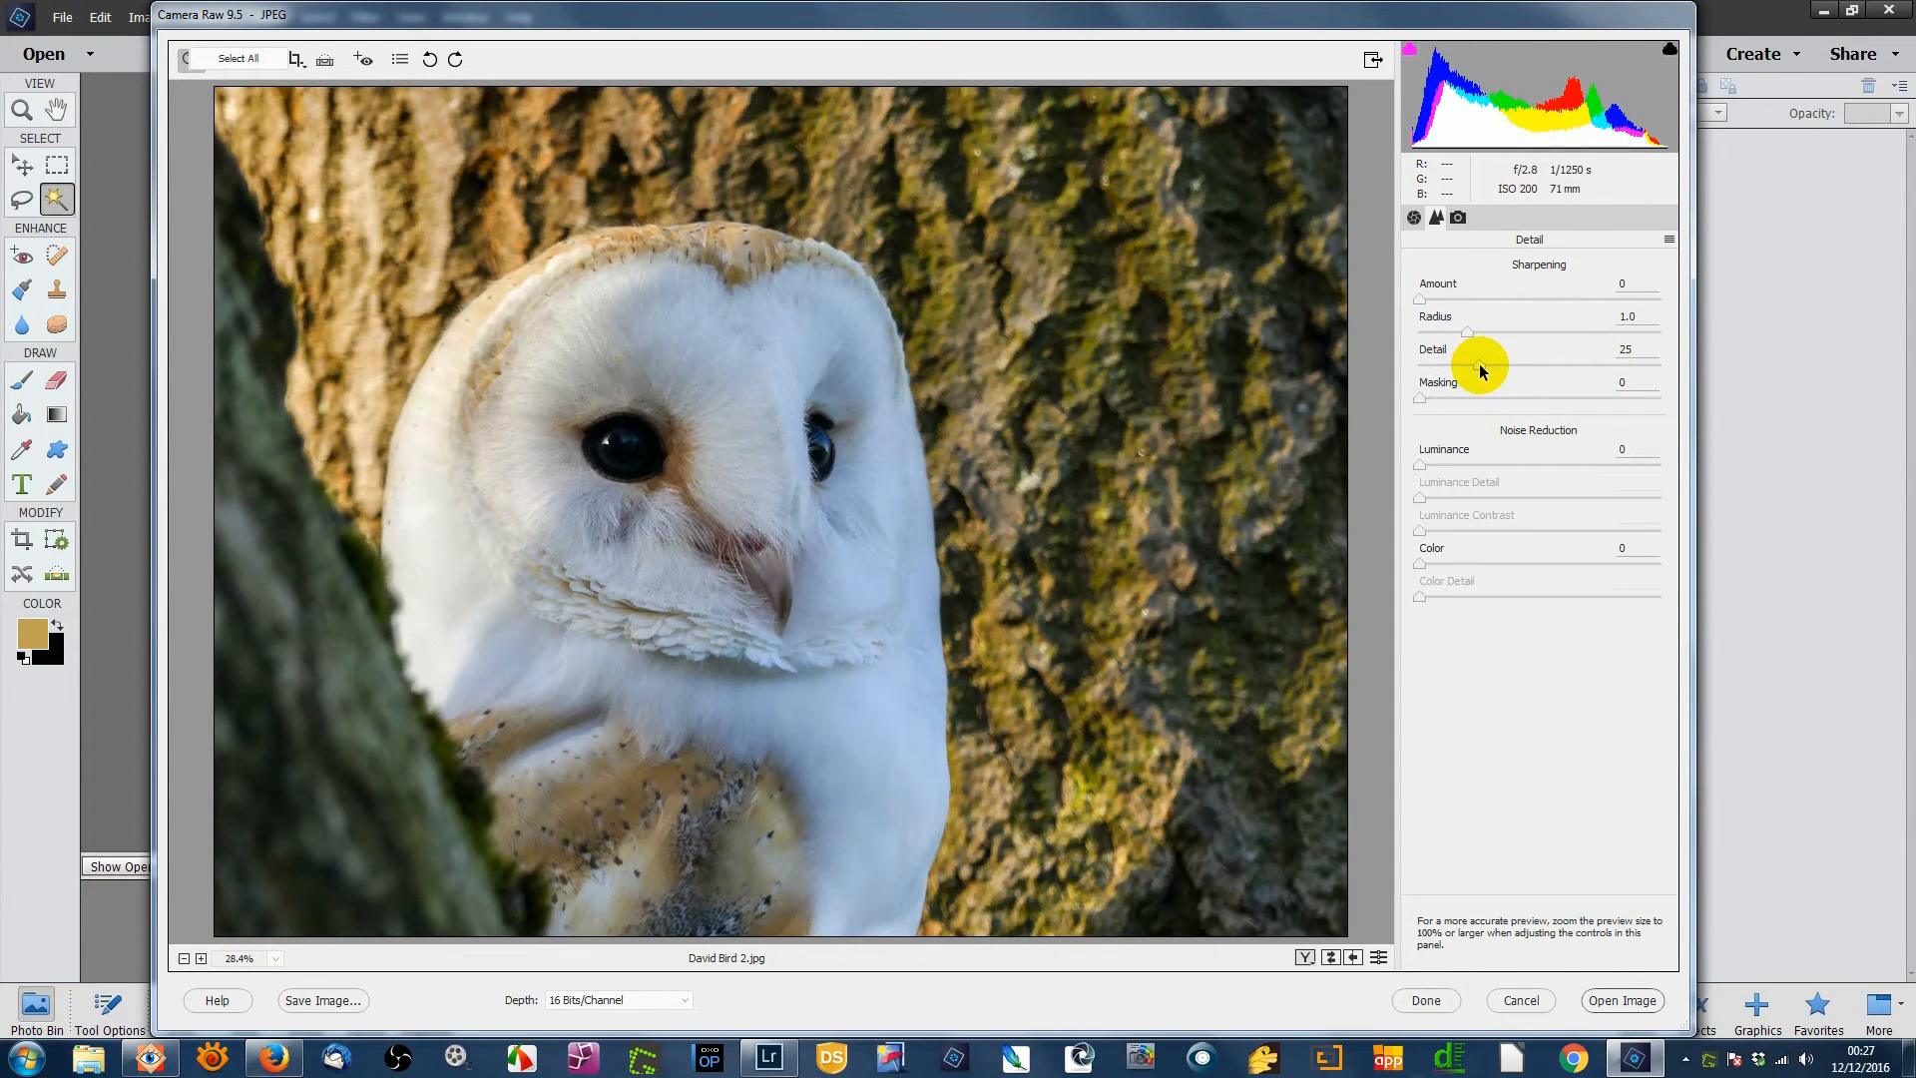
left_click(1420, 395)
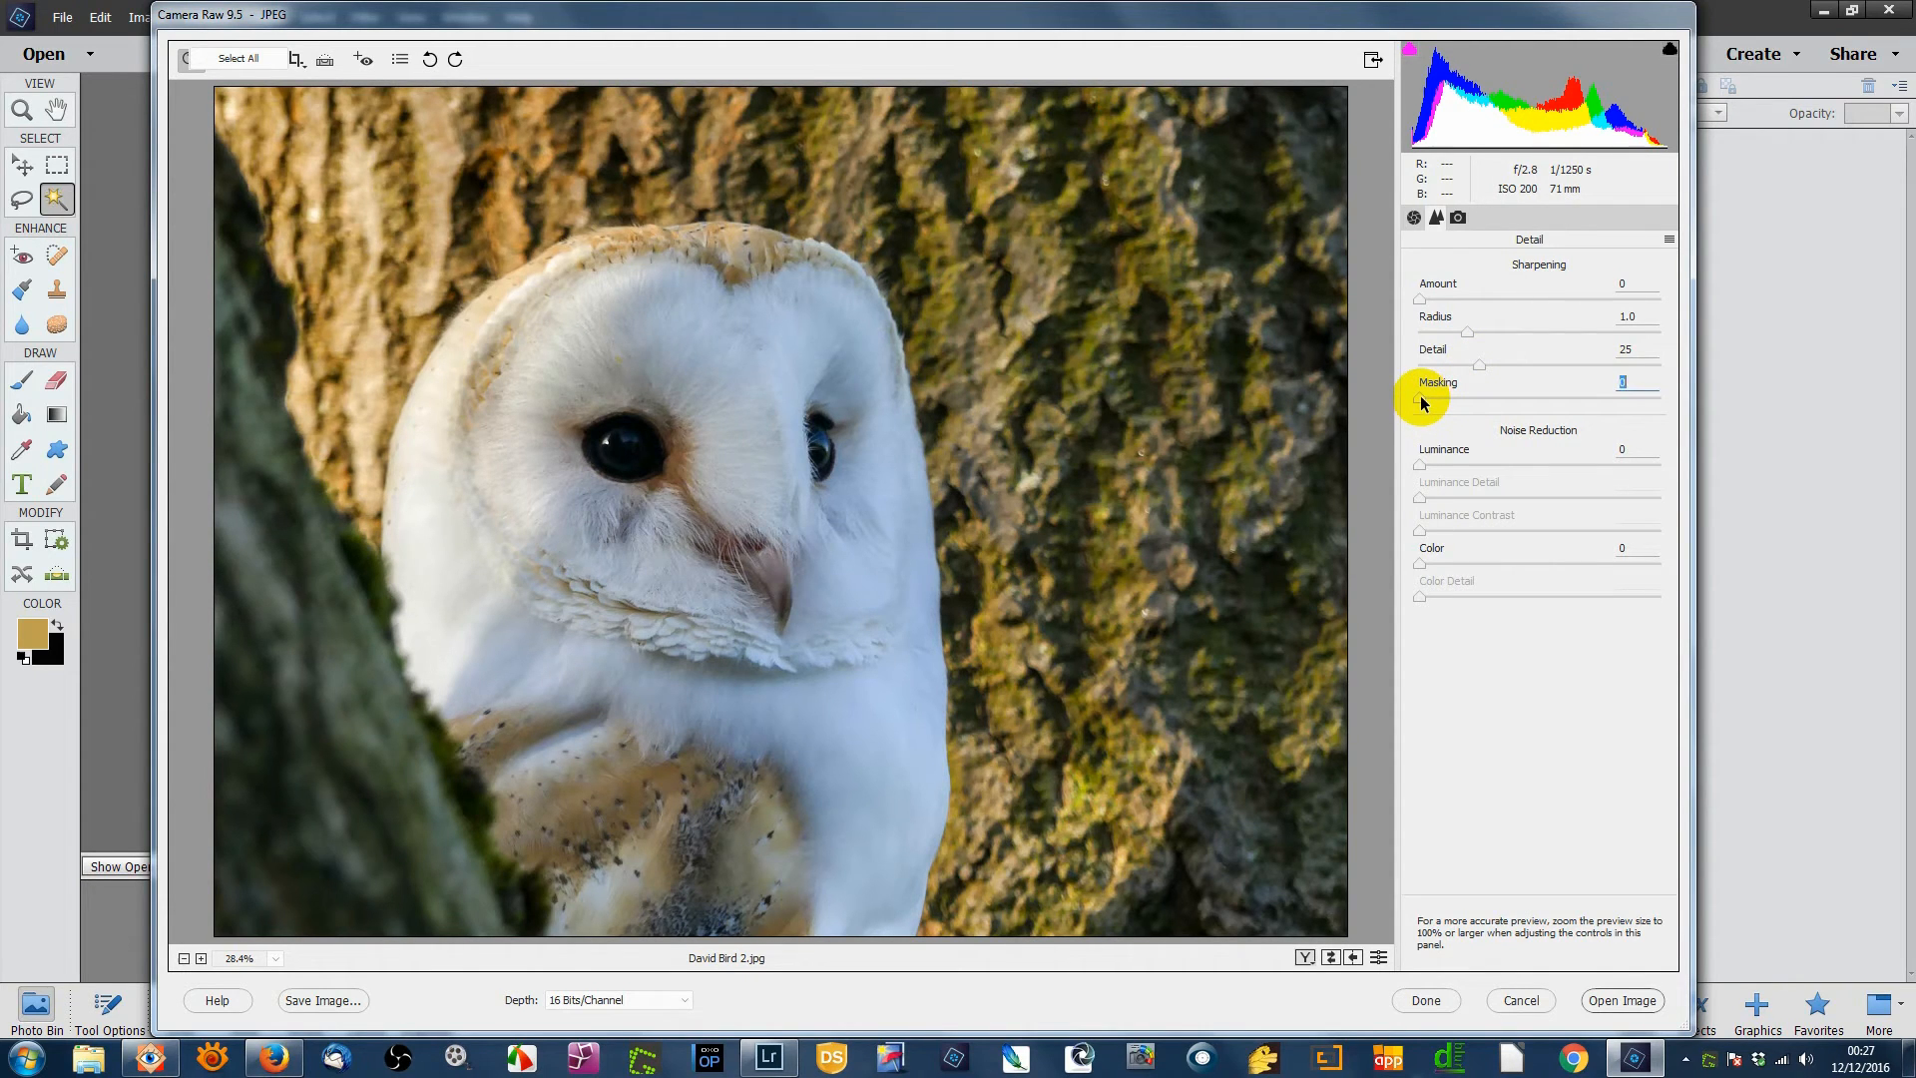
left_click_drag(1421, 301, 1444, 298)
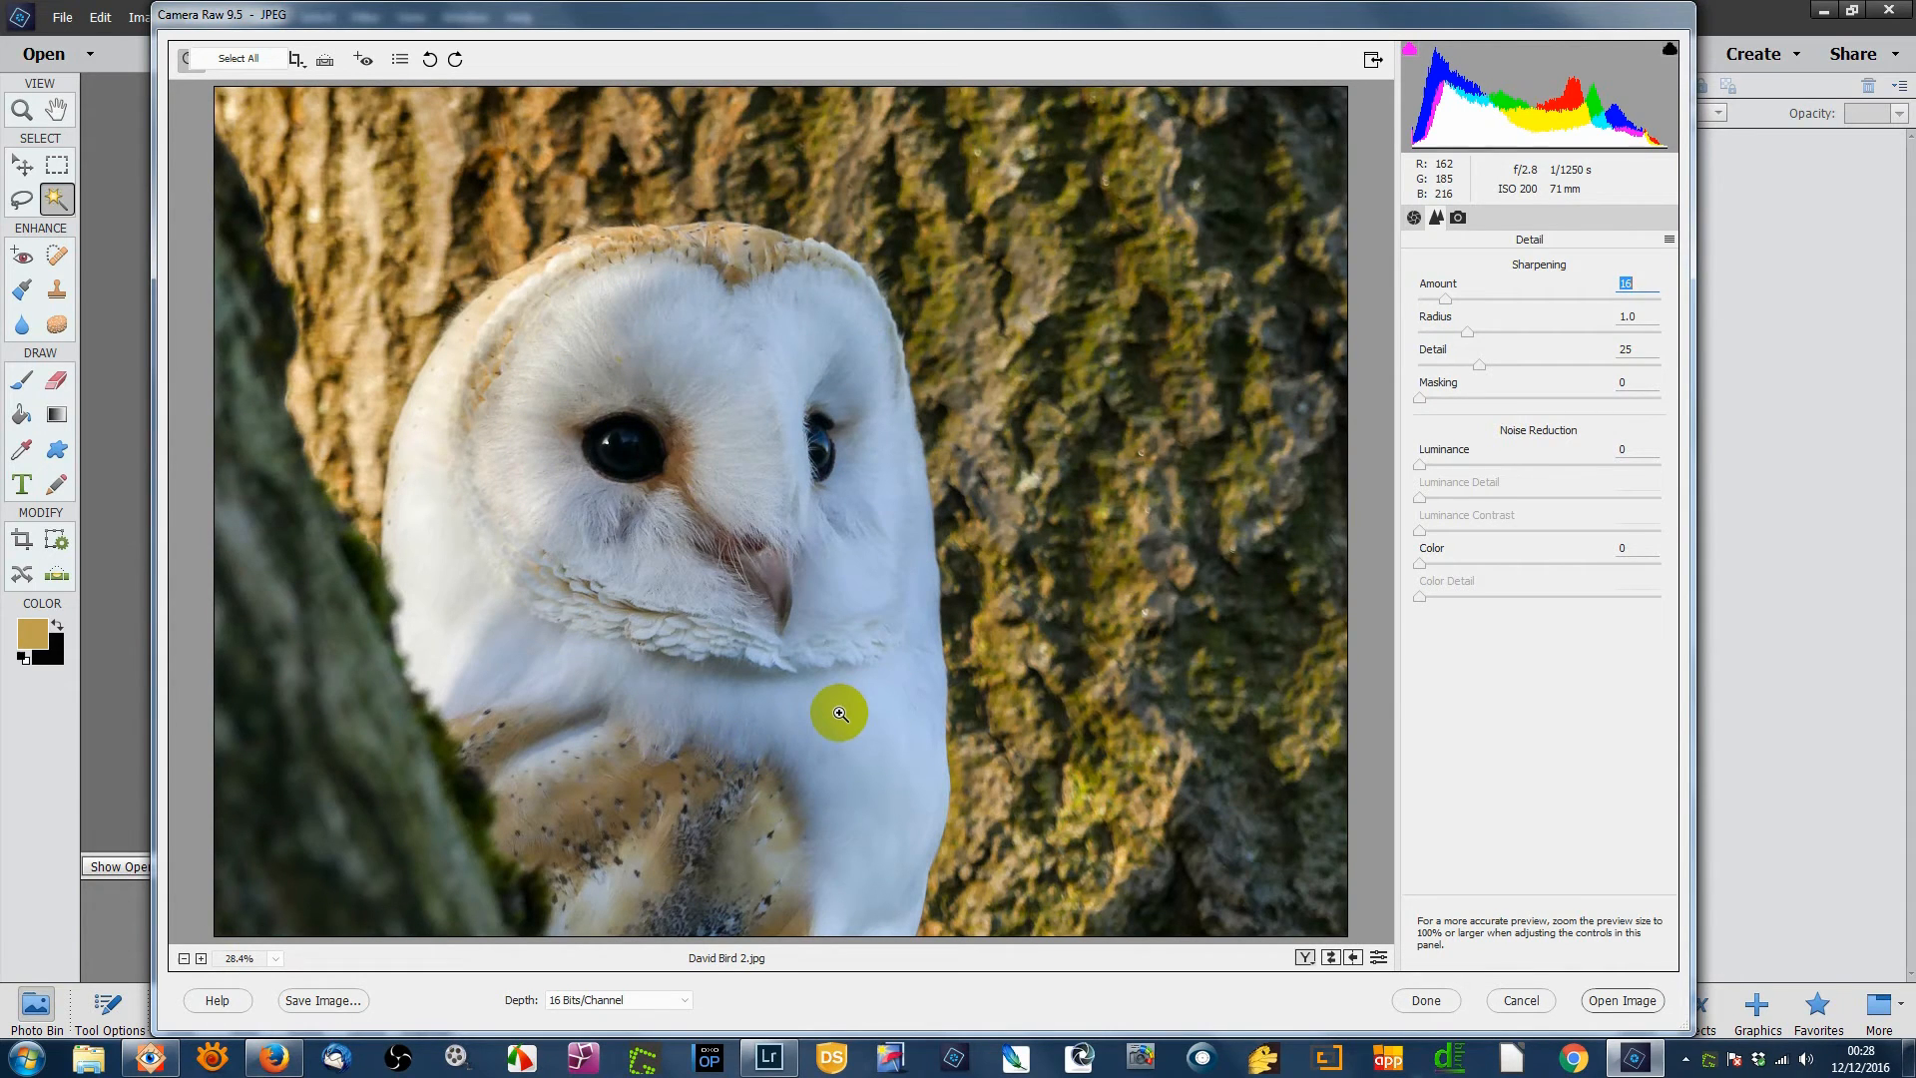
left_click(1122, 641)
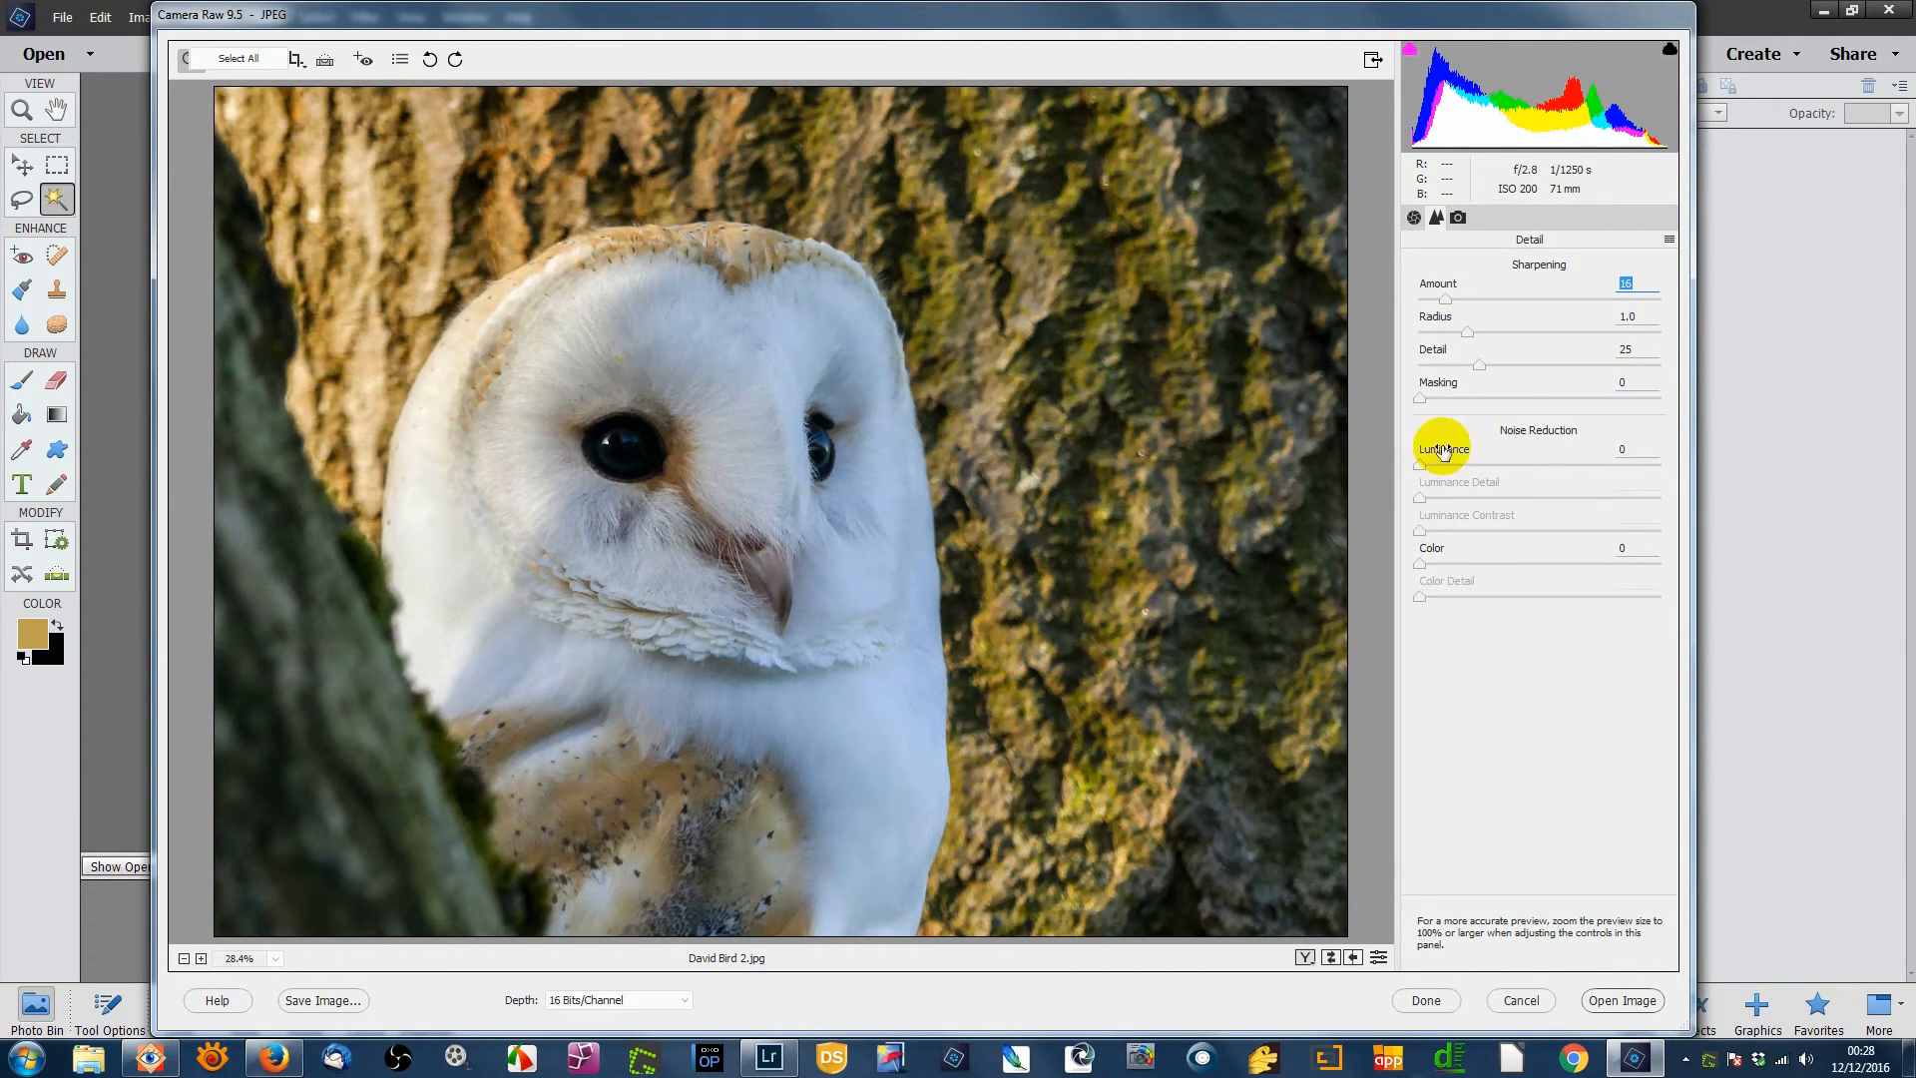
- Preview the edge mask and set sharpening Masking to 64, then nudge Amount down
left_click(1417, 399)
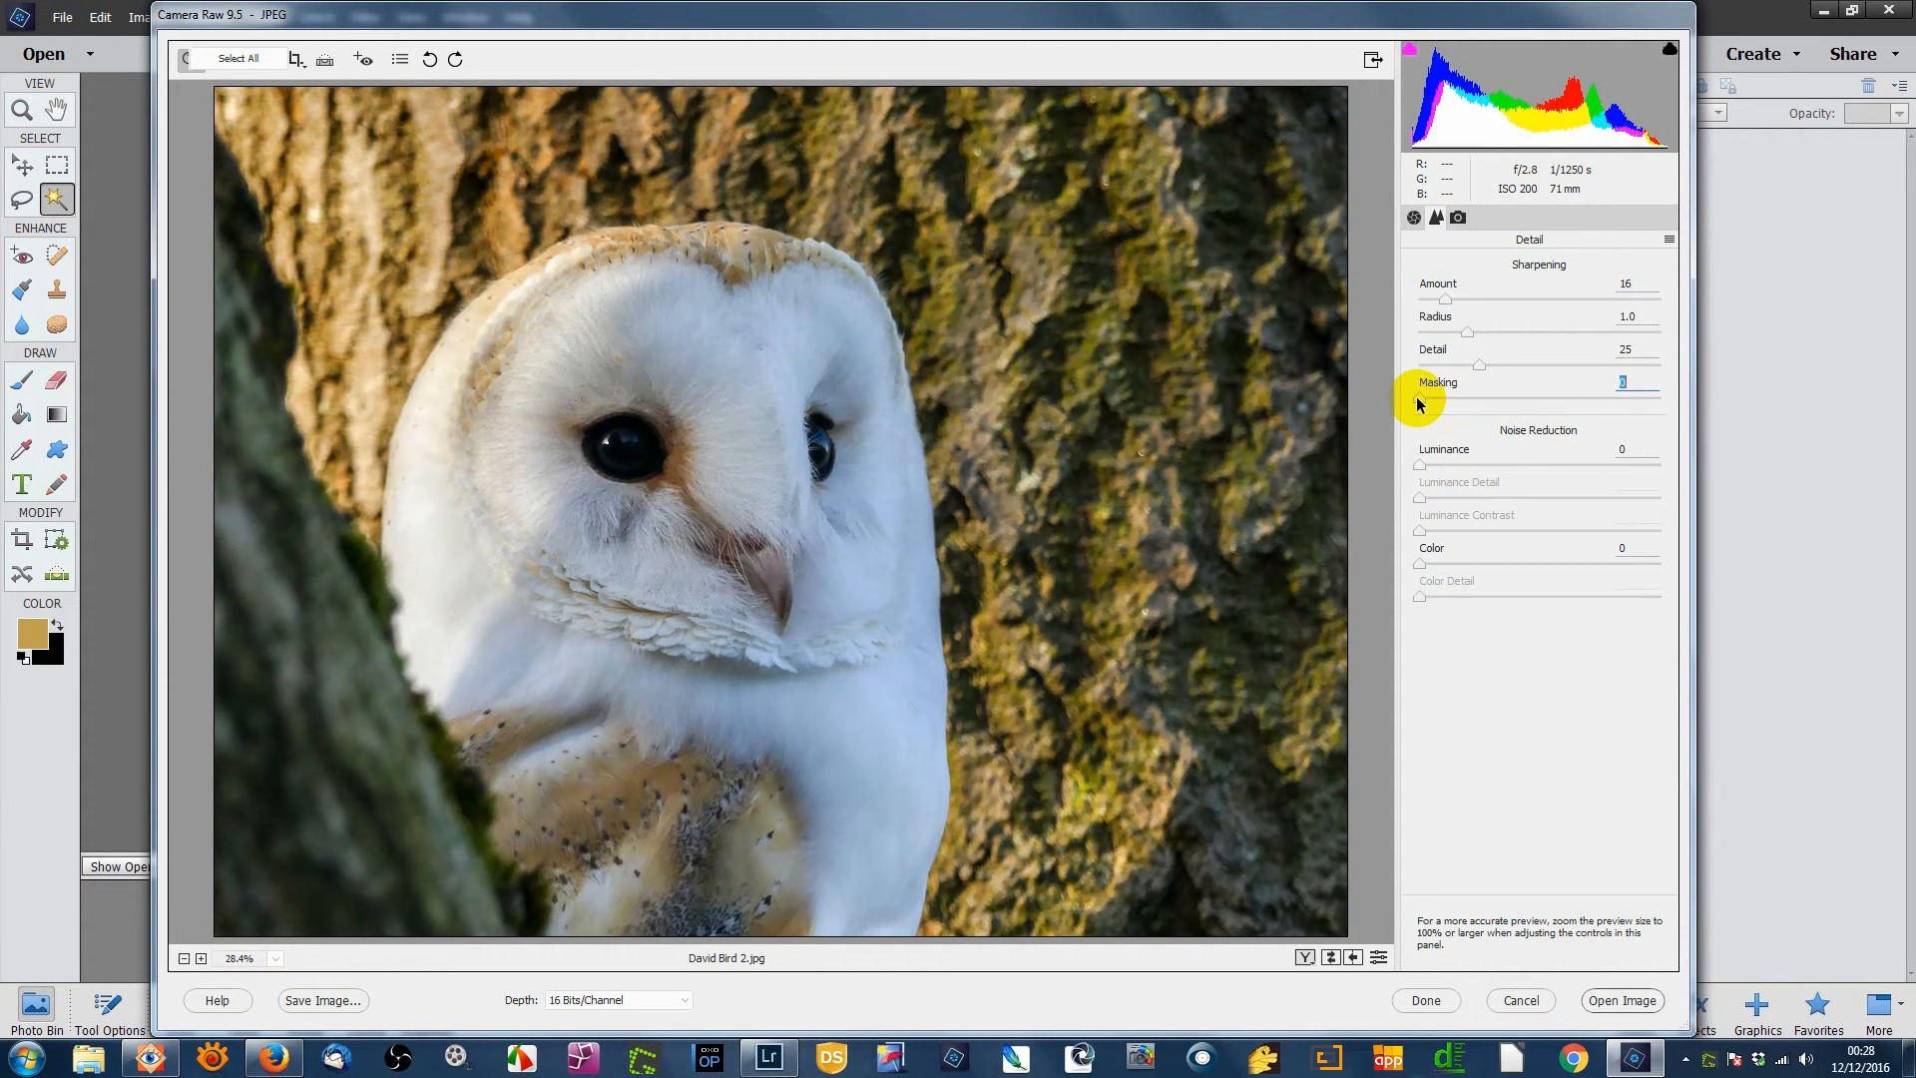
left_click(1416, 398, "alt")
left_click_drag(1419, 403, 1574, 403)
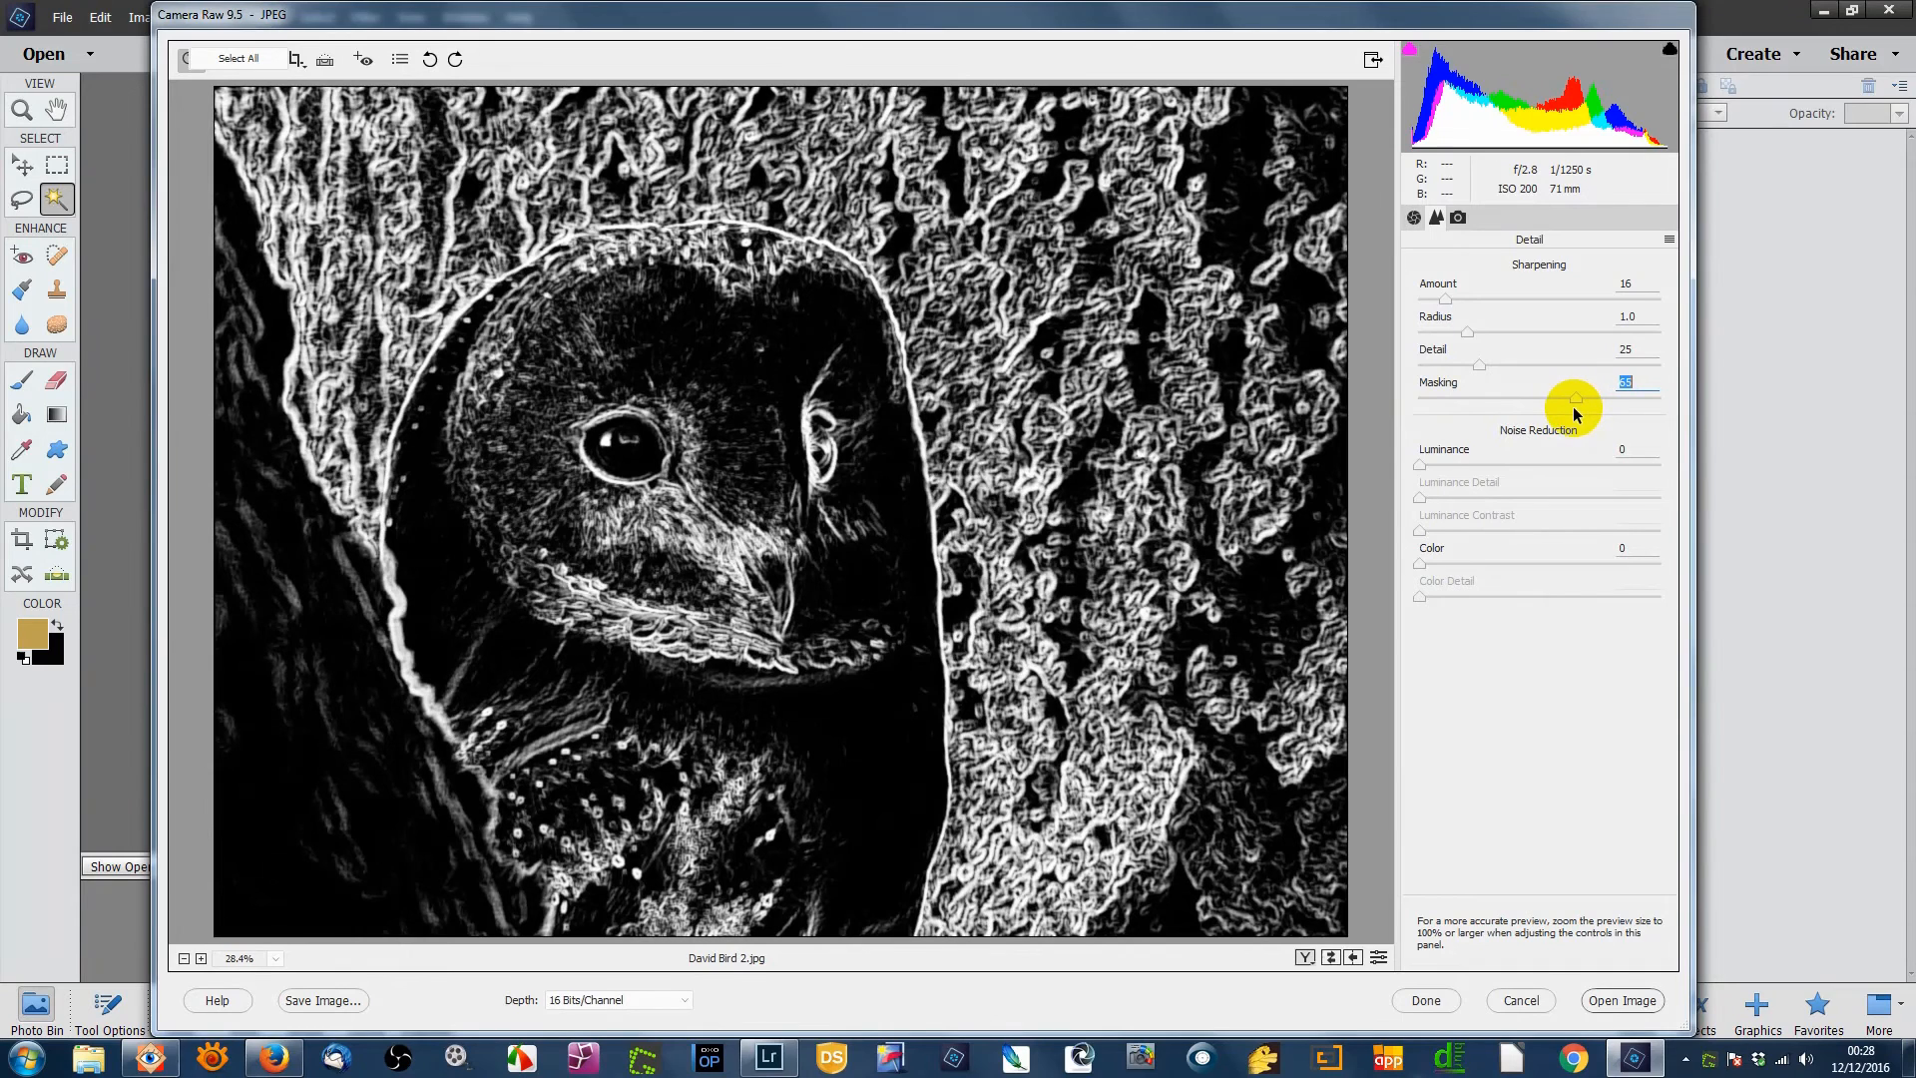
left_click_drag(1568, 407, 1568, 407)
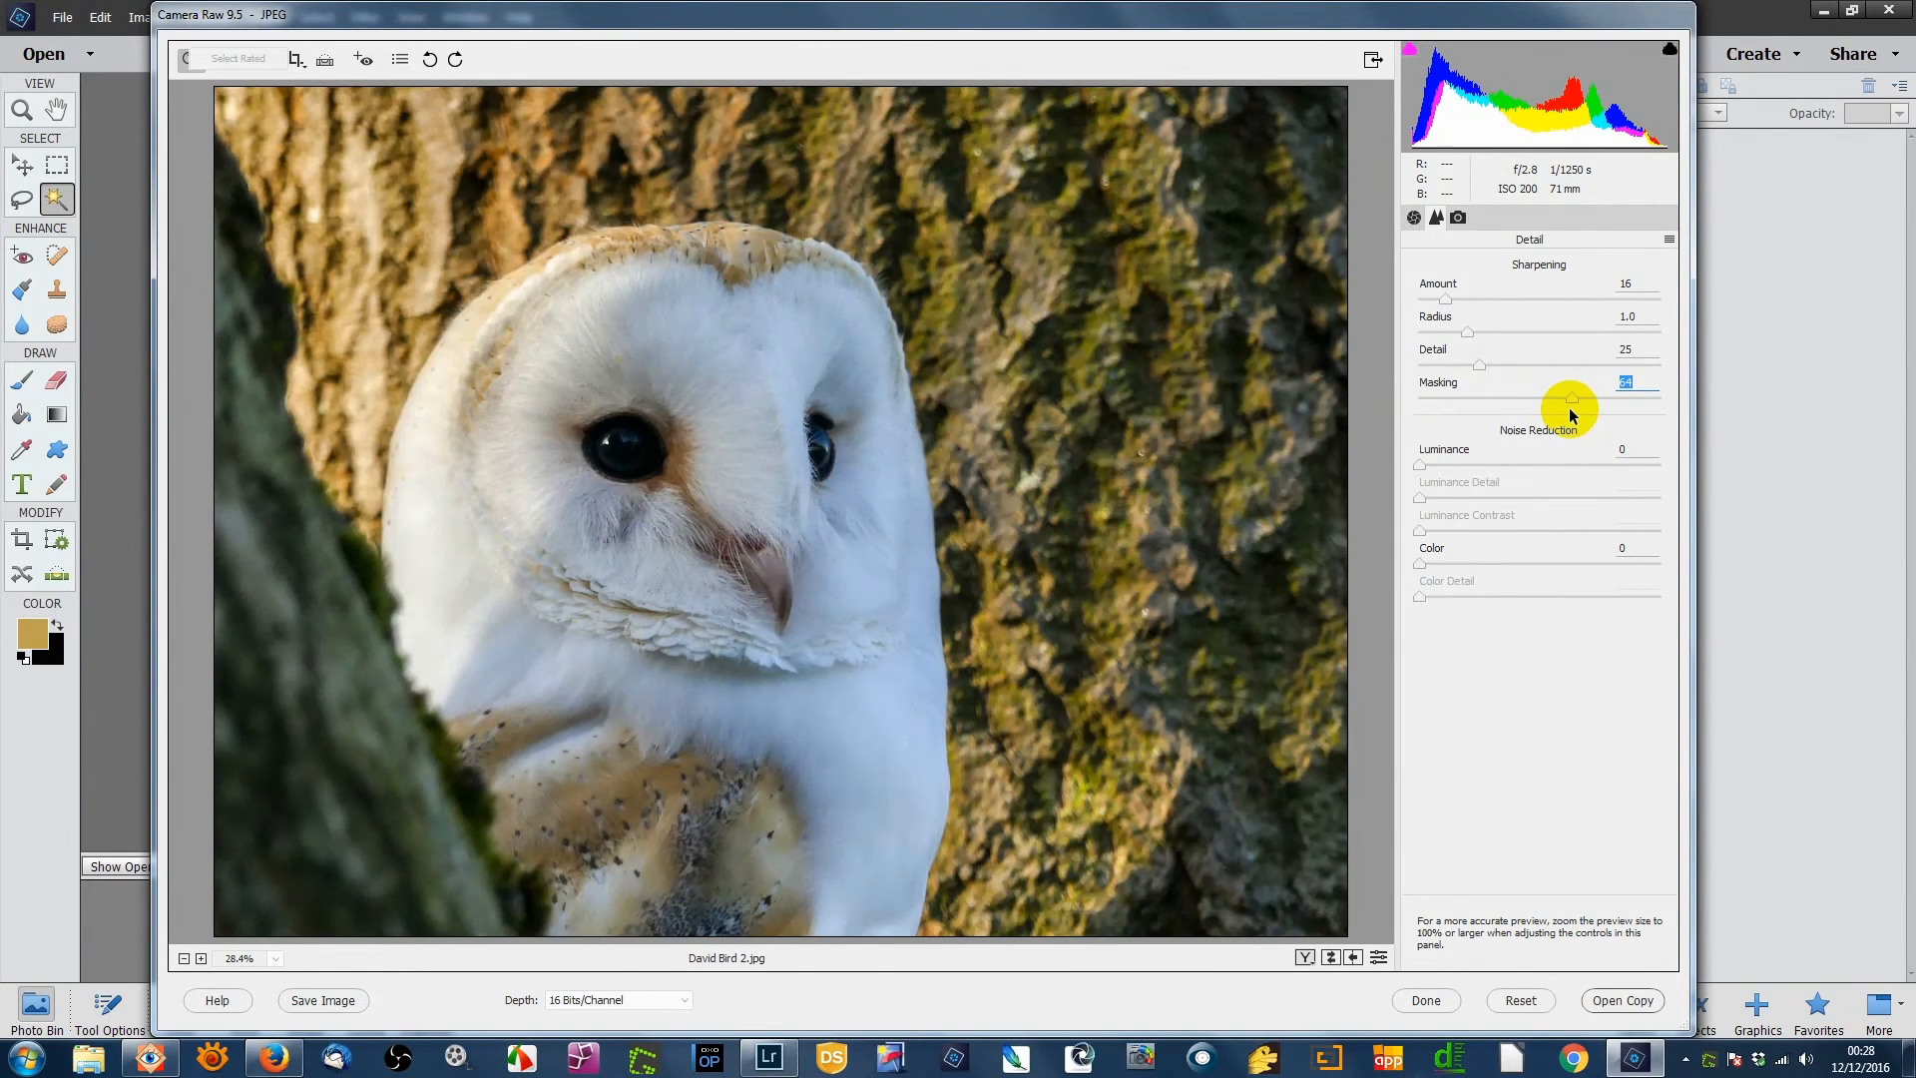
left_click(1446, 307)
mouse_move(1446, 306)
left_mouse_down()
mouse_move(1506, 308)
mouse_move(1433, 309)
left_mouse_up()
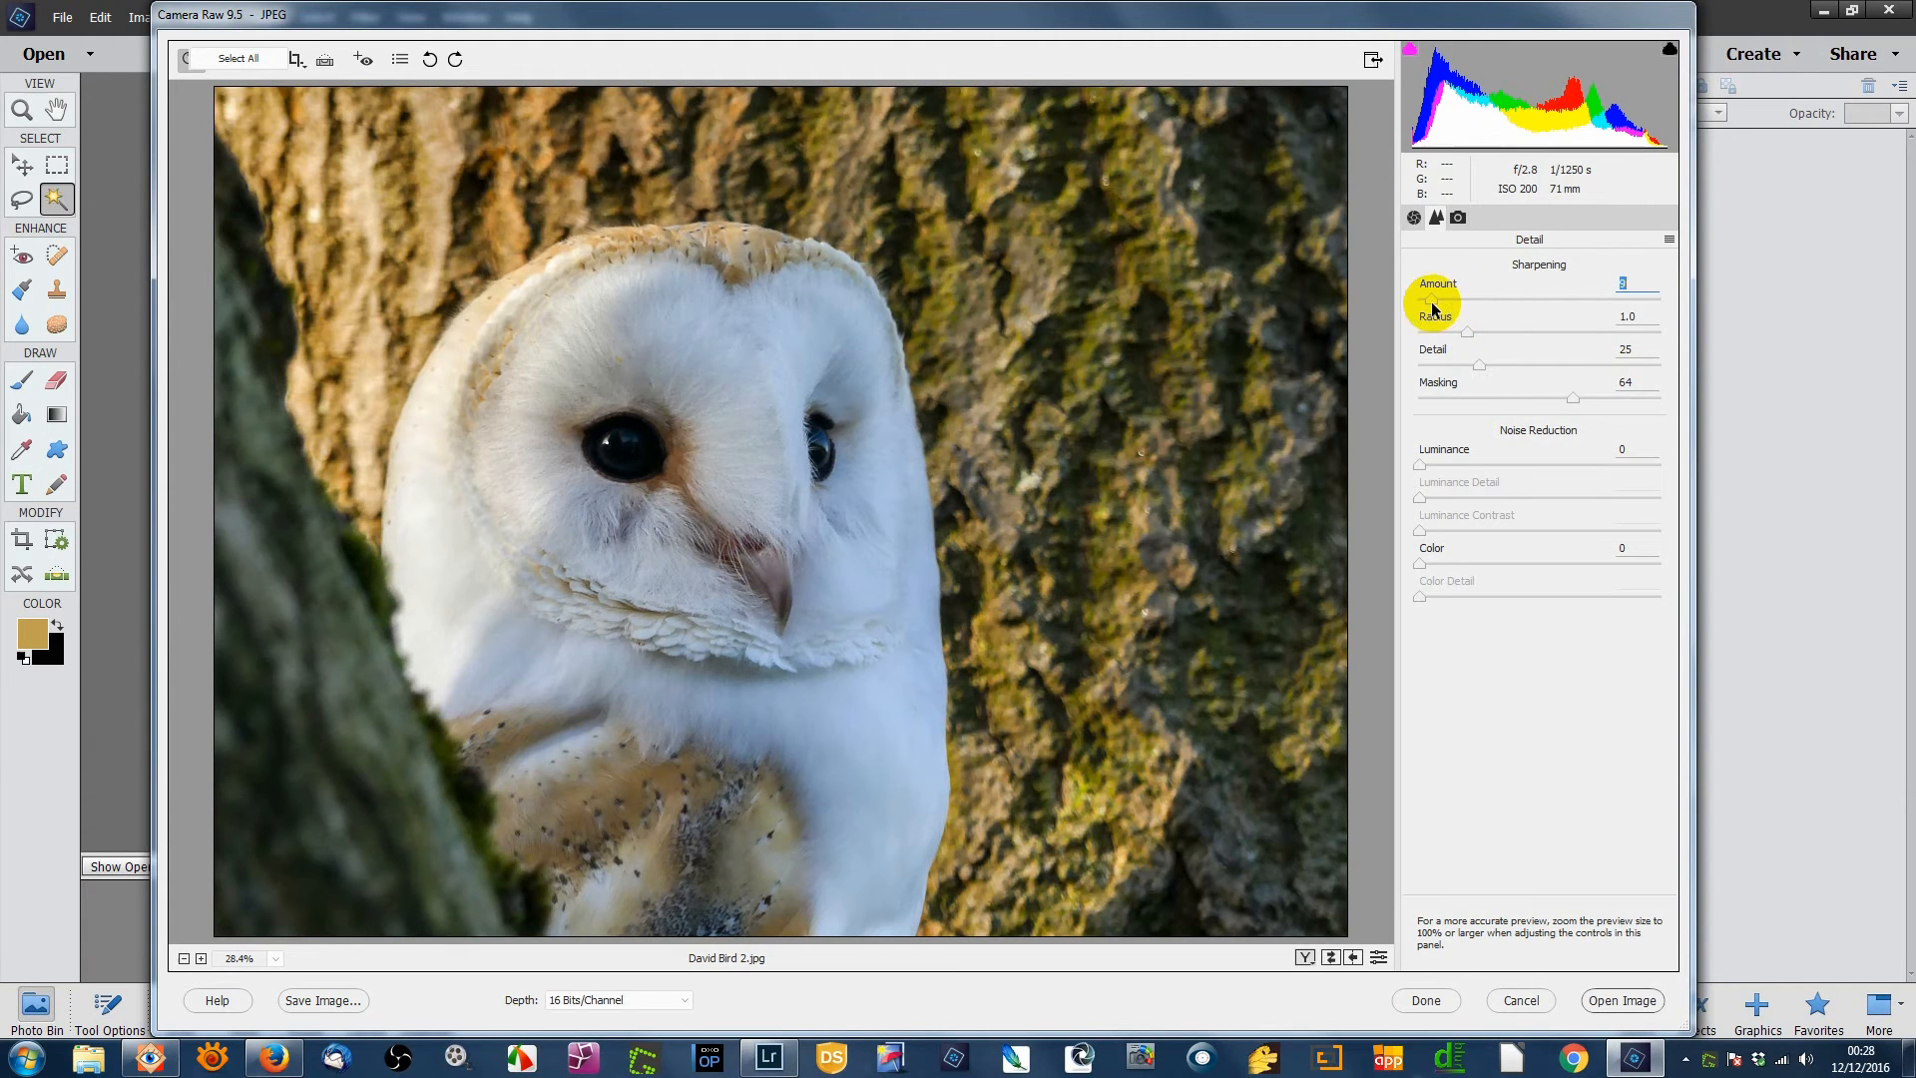
- Preview the sharpening in grayscale and raise Amount from 8 to about 53
left_click(1433, 309, "alt")
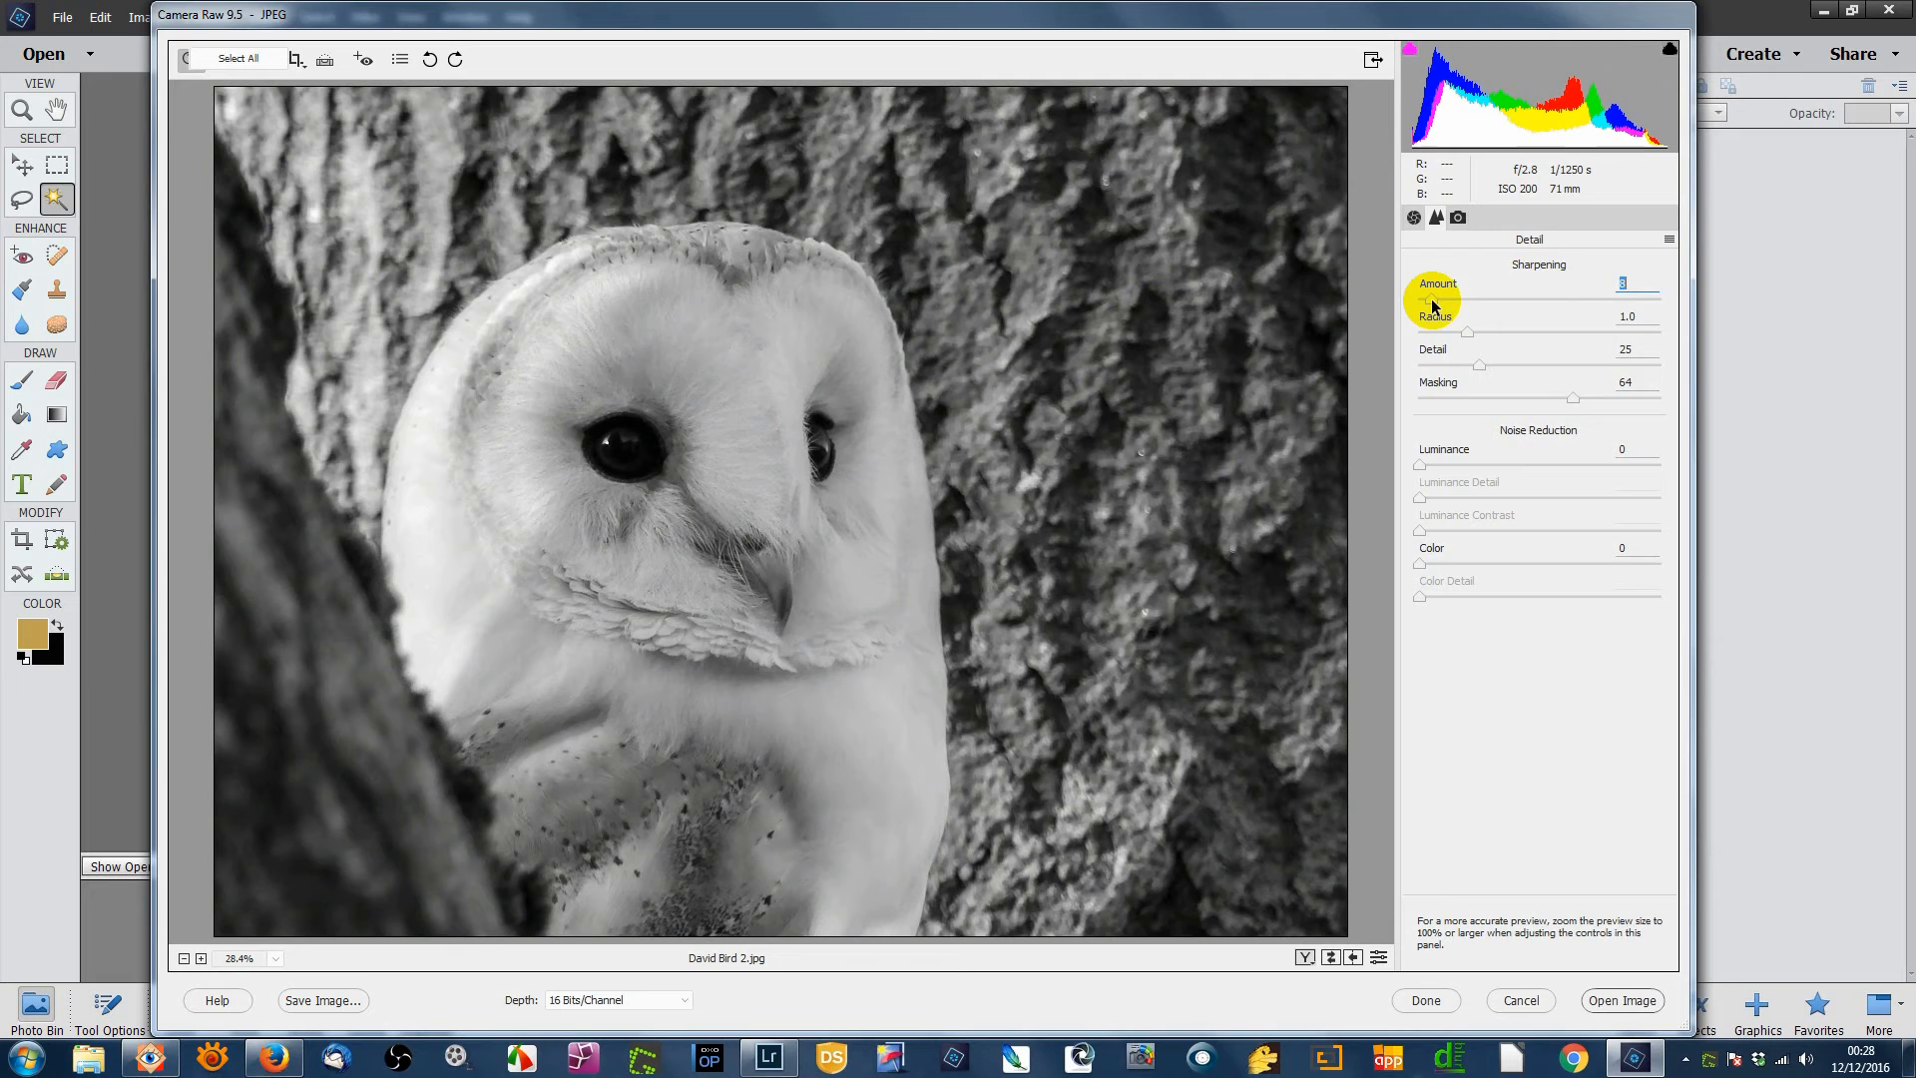
left_click_drag(1432, 307, 1509, 313)
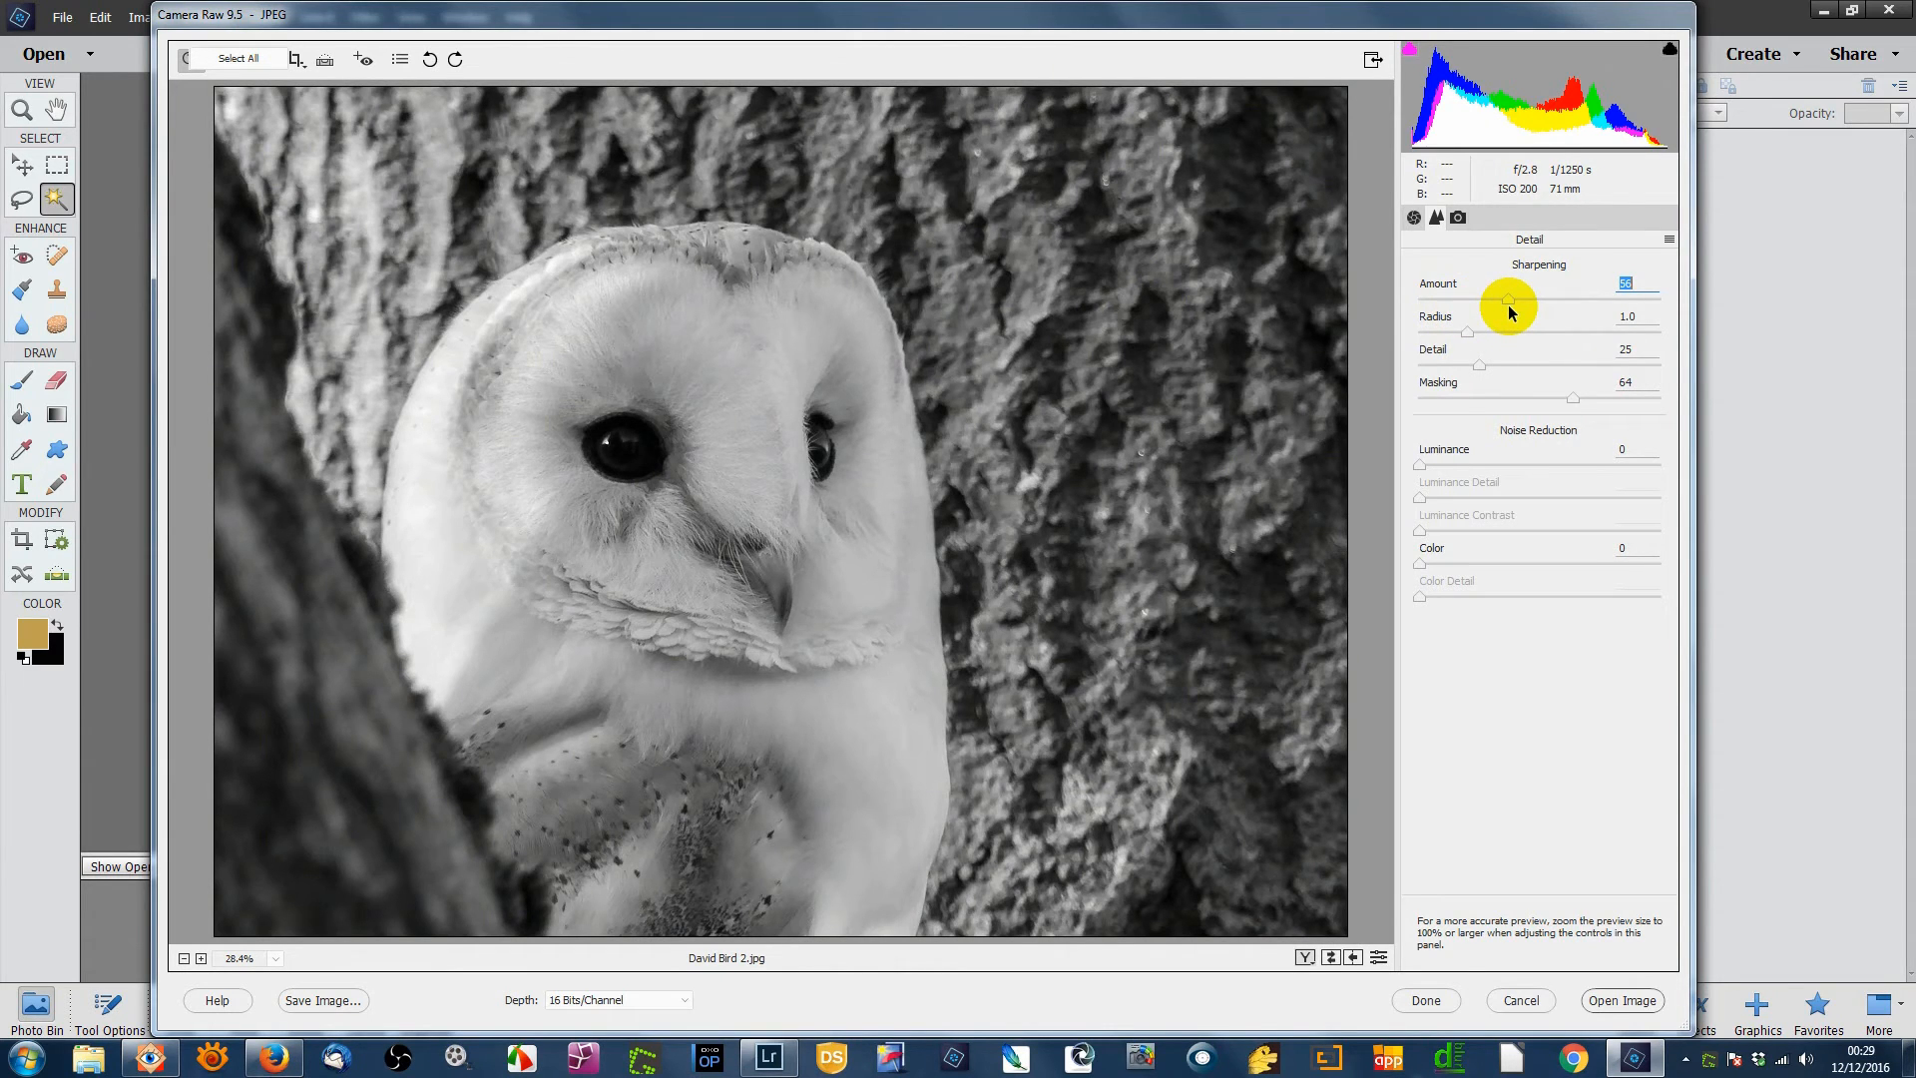
mouse_move(1508, 306)
left_mouse_down()
mouse_move(1437, 309)
mouse_move(1547, 308)
mouse_move(1427, 317)
mouse_move(1518, 310)
mouse_move(1483, 311)
left_mouse_up()
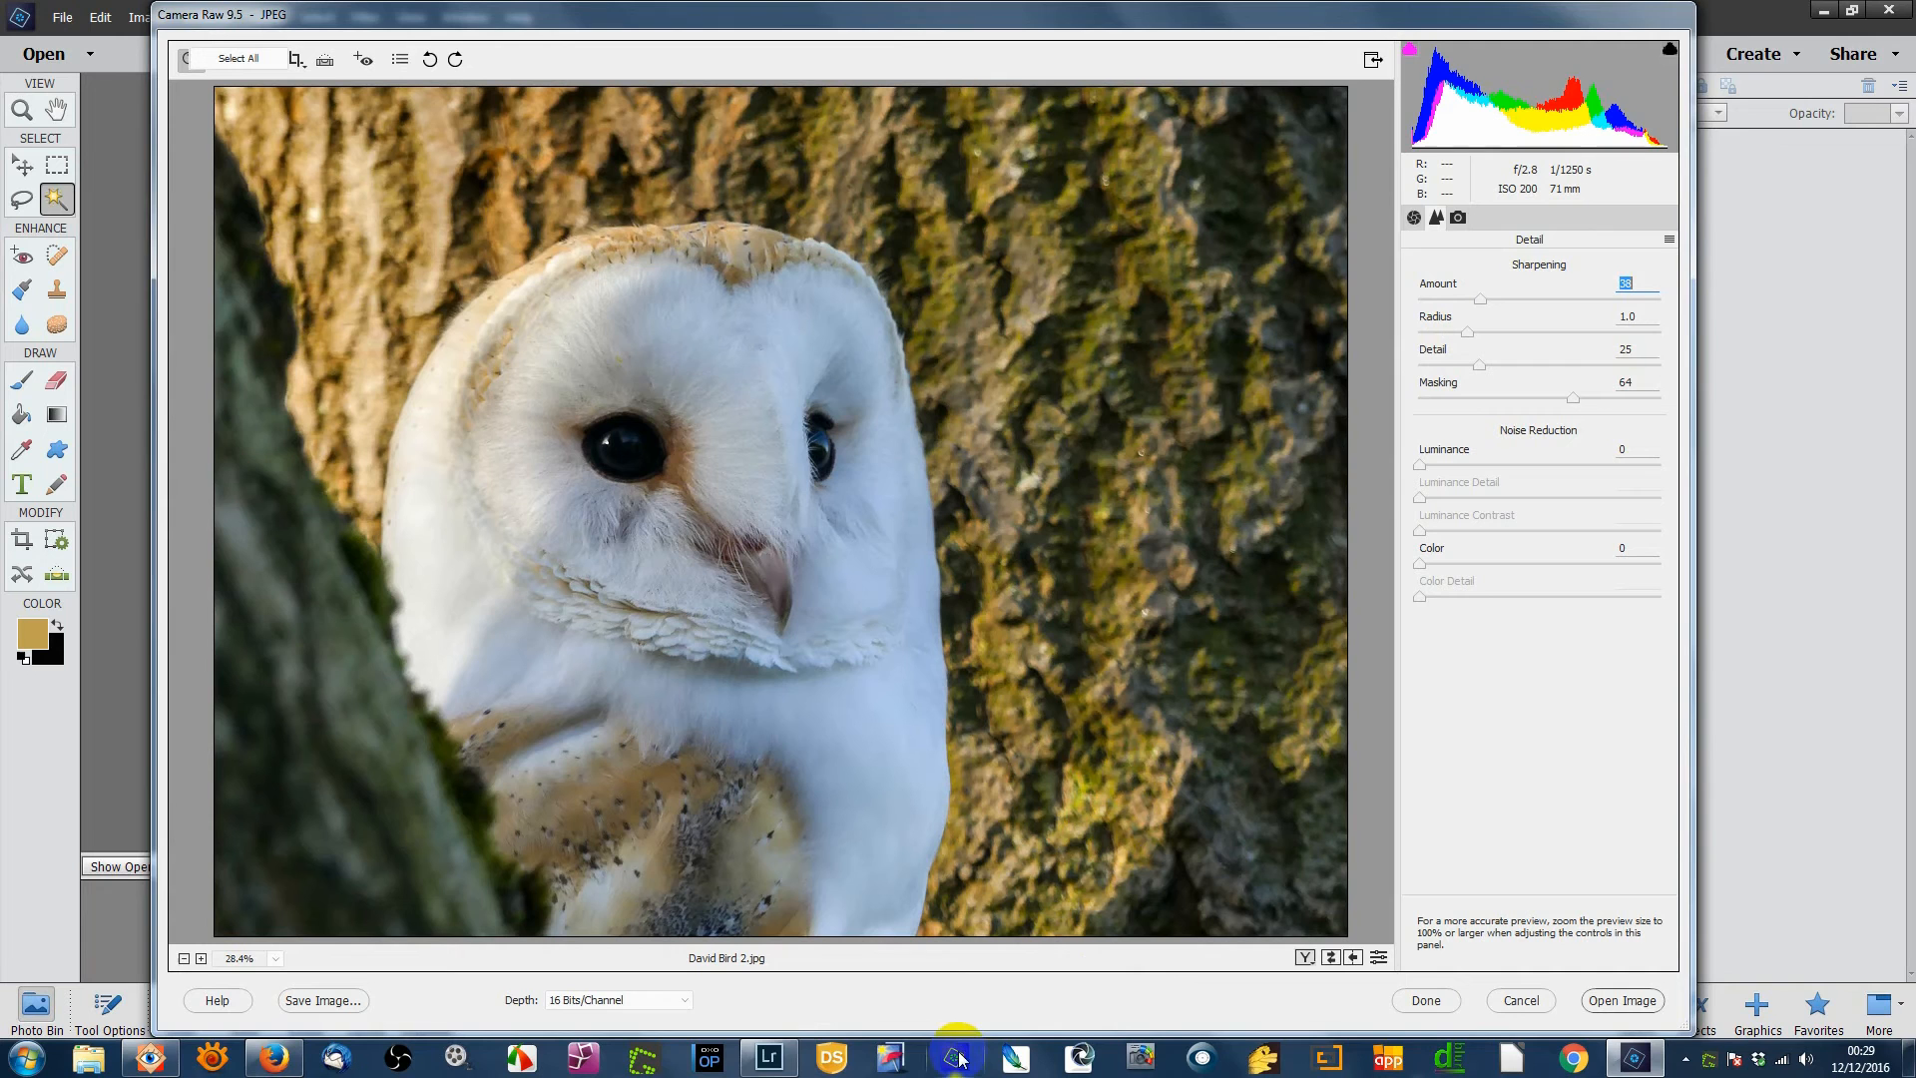
- Switch to Lightroom, go to the tawny owl photo, and expand the Basic and Detail panels
left_click(770, 1059)
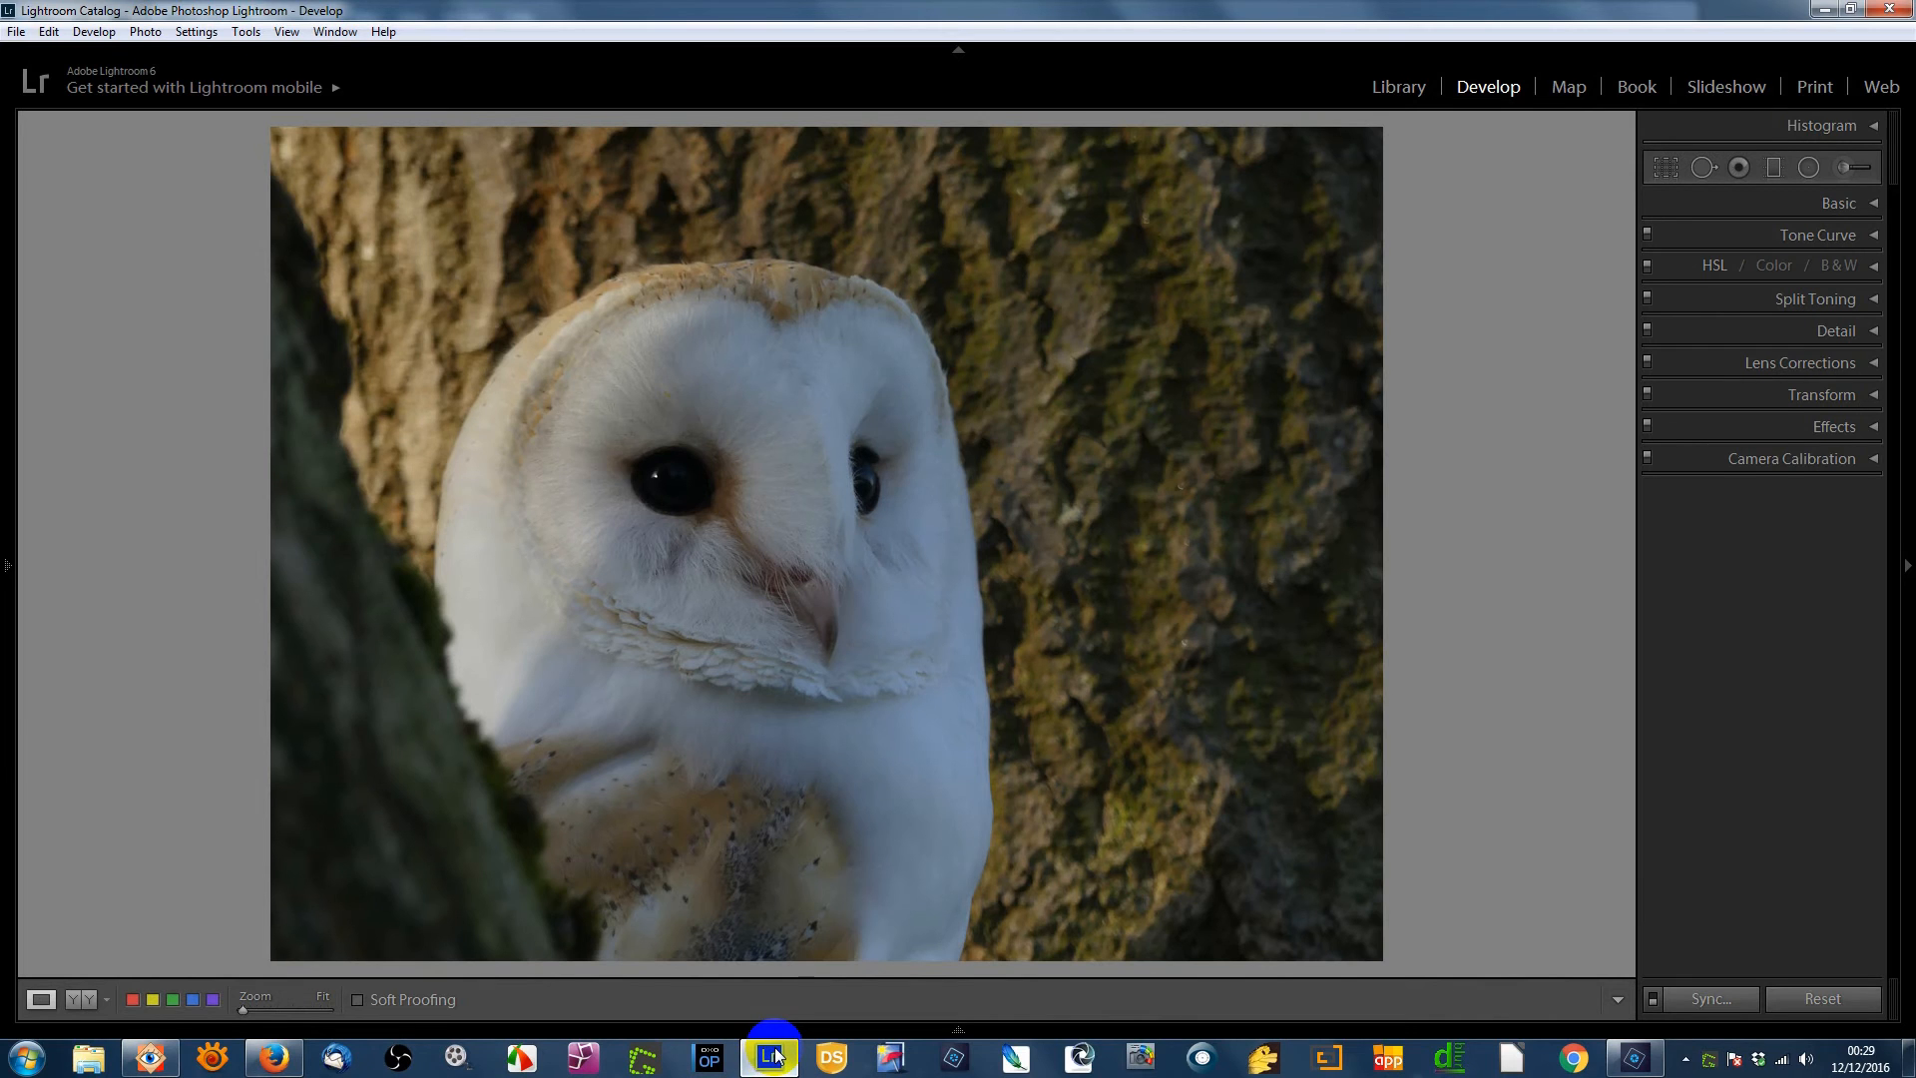
key("Right")
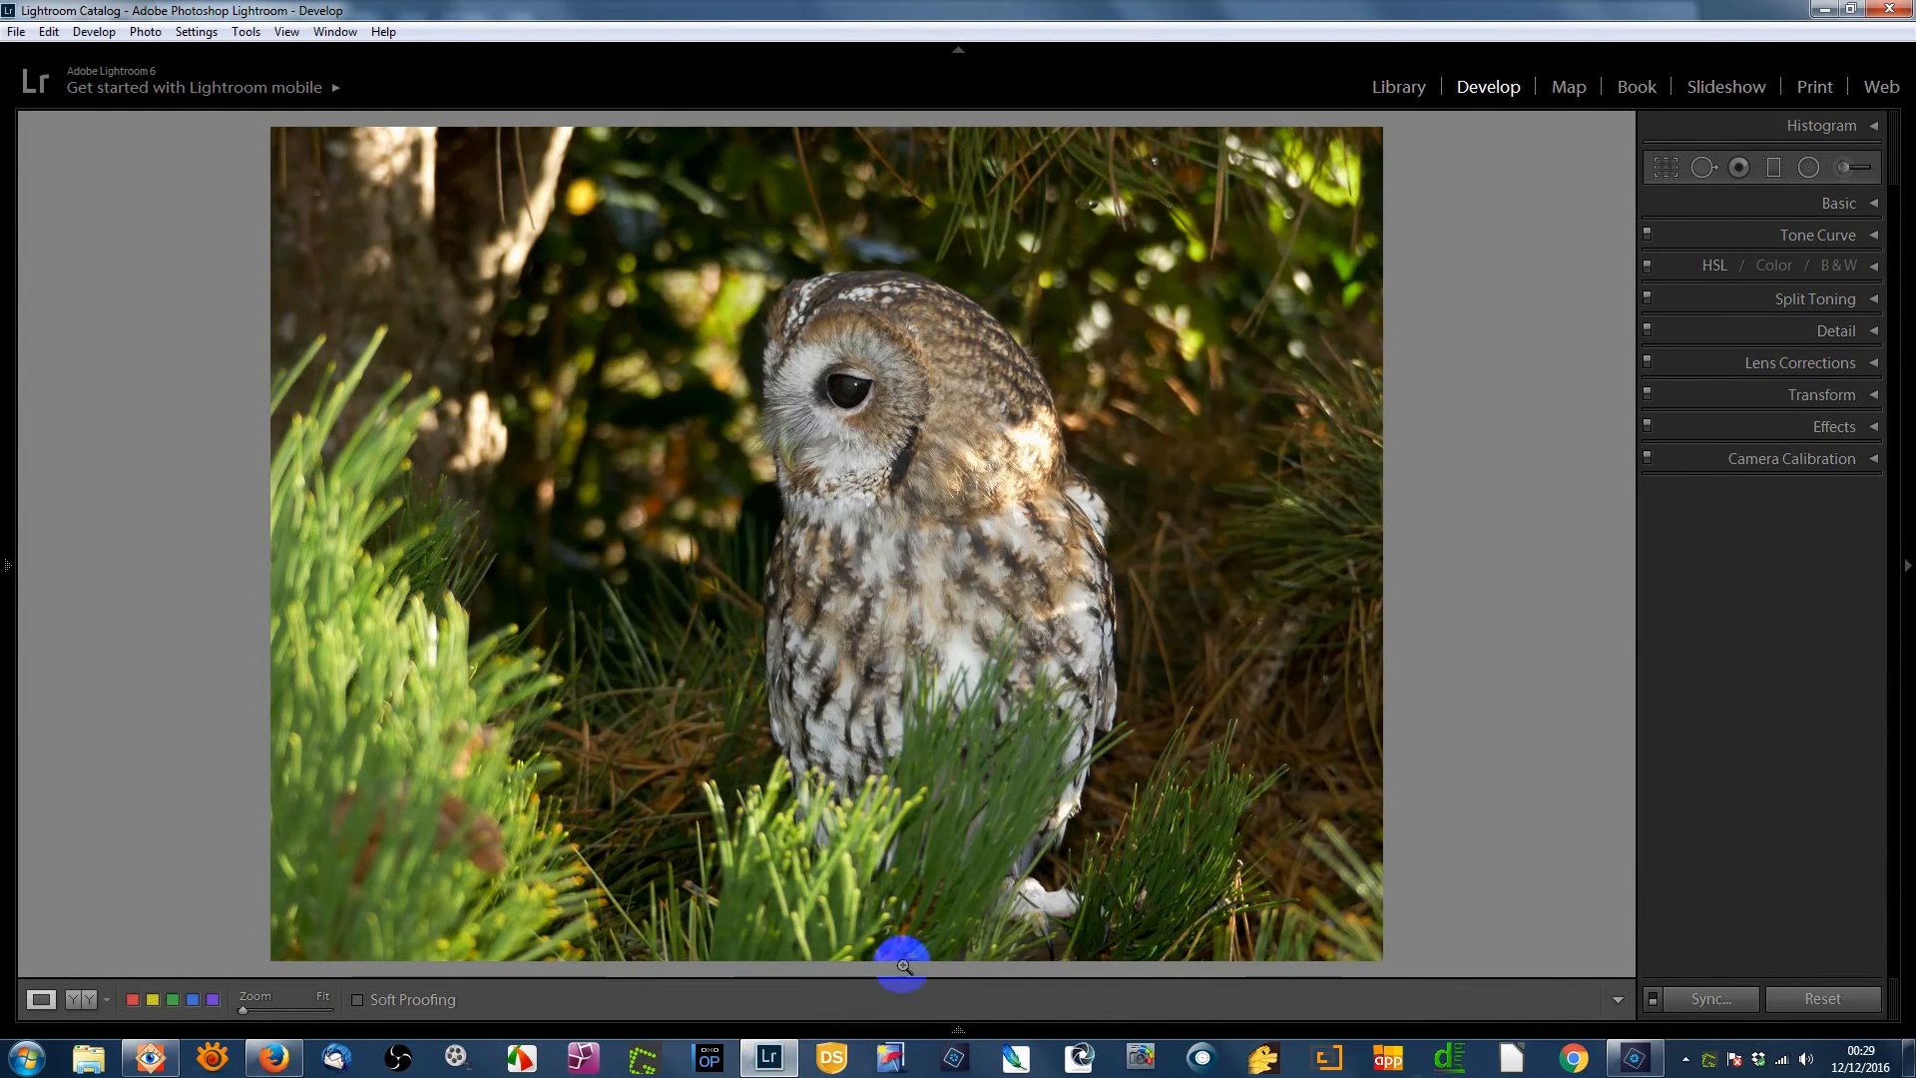
left_click(1874, 203)
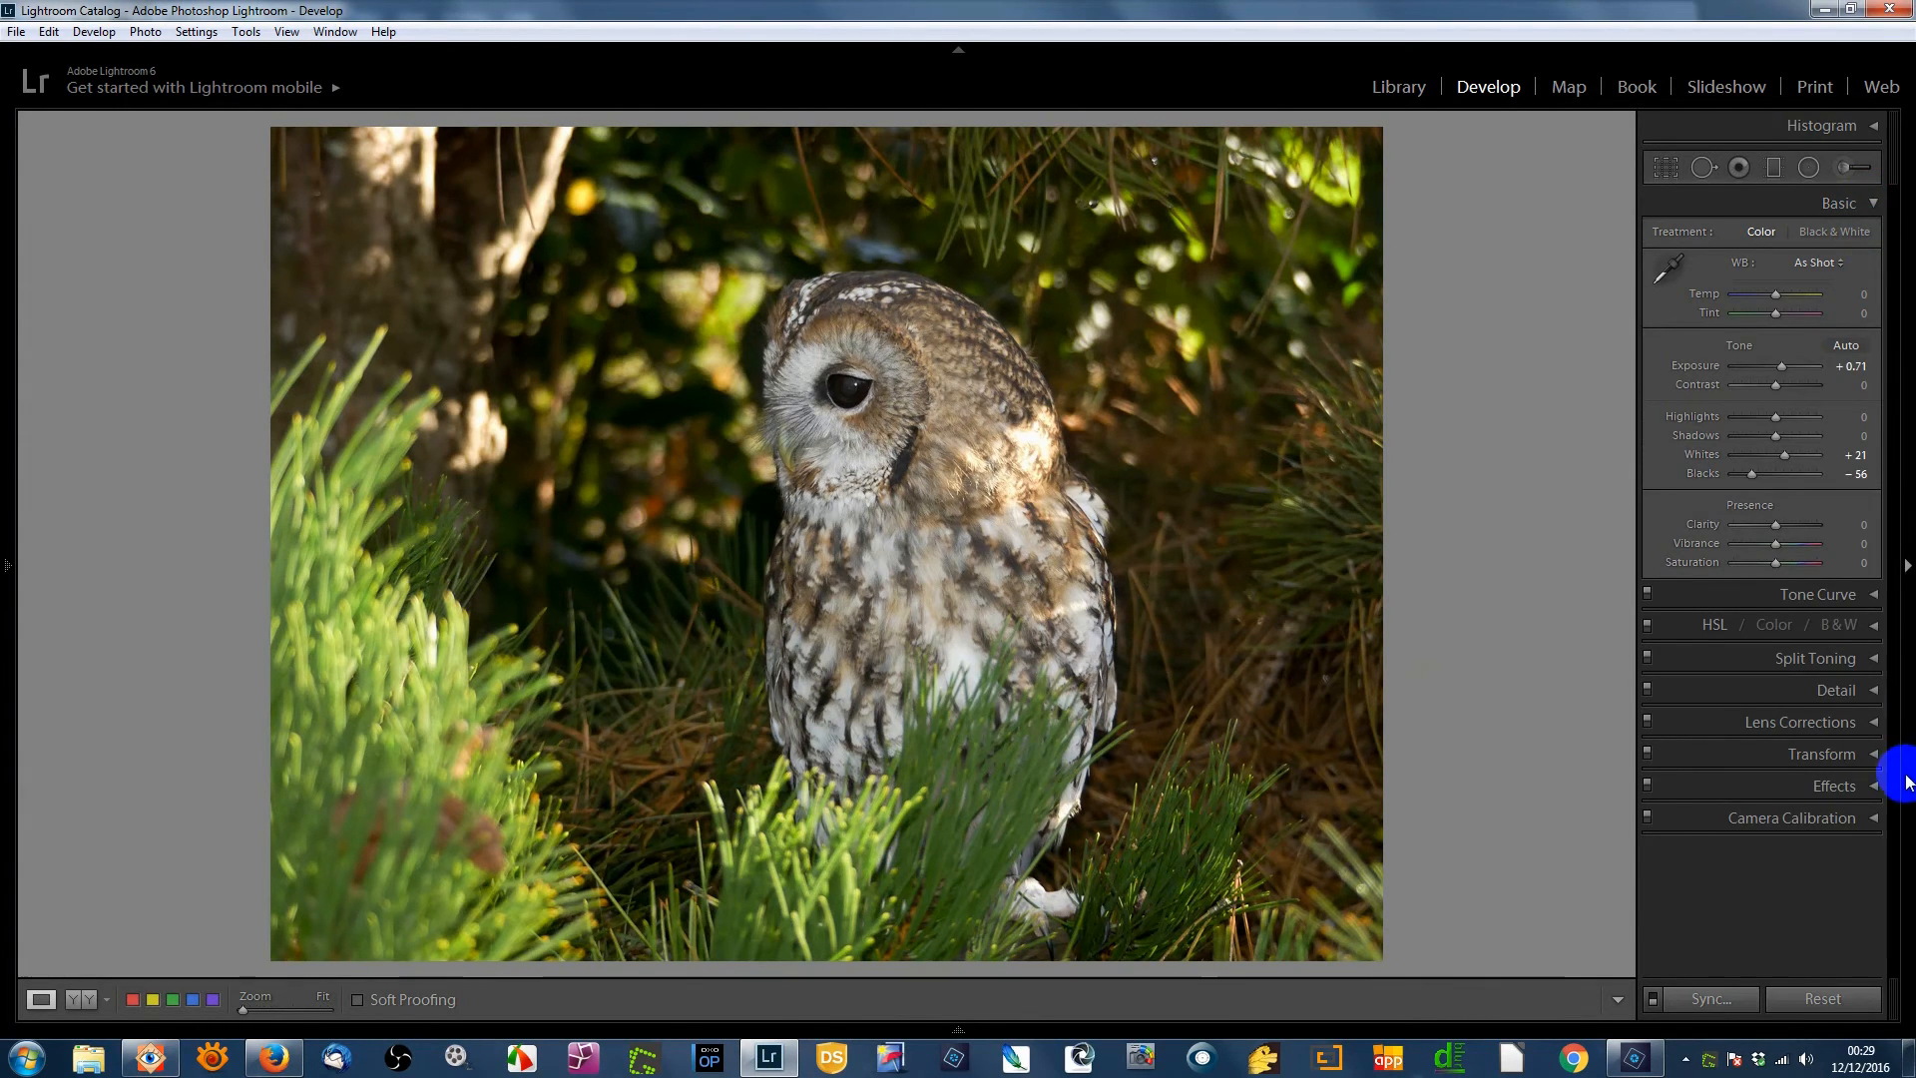
left_click(1874, 691)
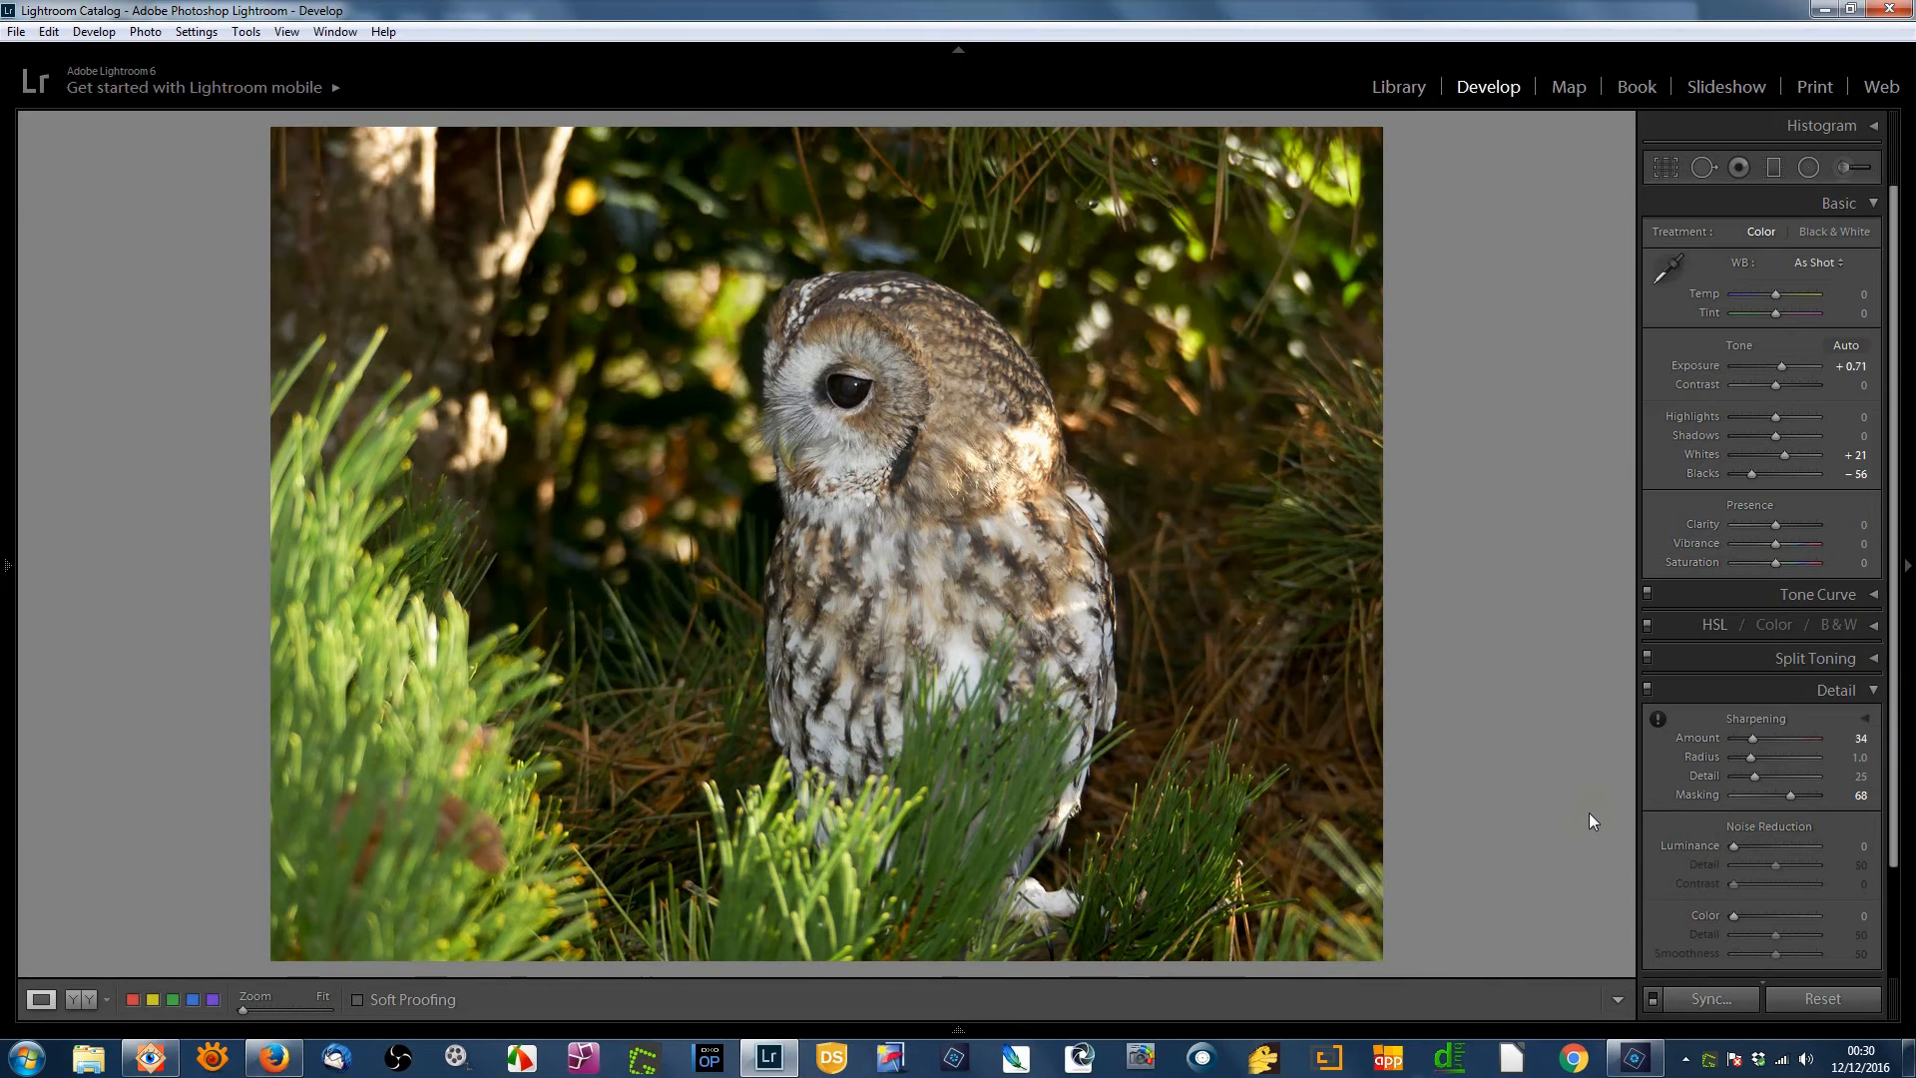
- Step back to review the barn owl's settings, then forward to the perched kestrel photo
left_click(1650, 771)
key("Right")
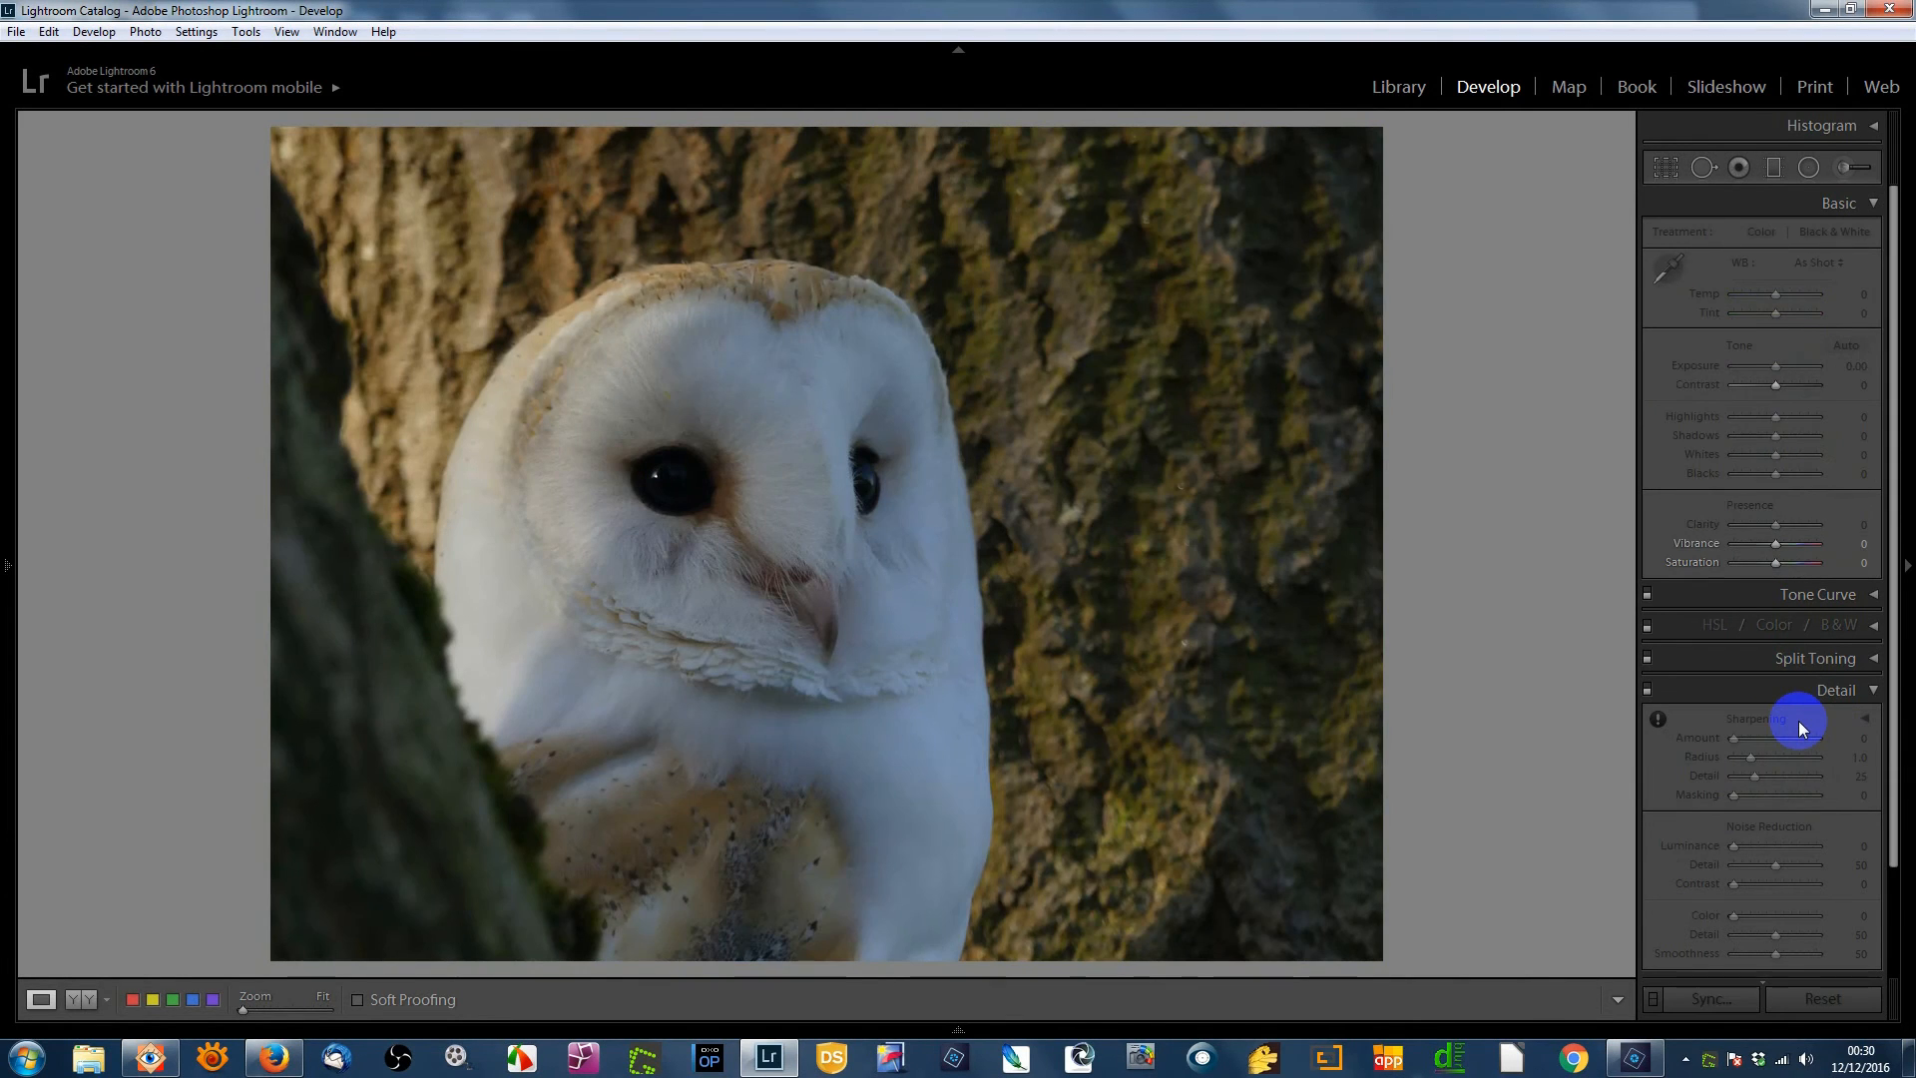
key("Right")
key("Left")
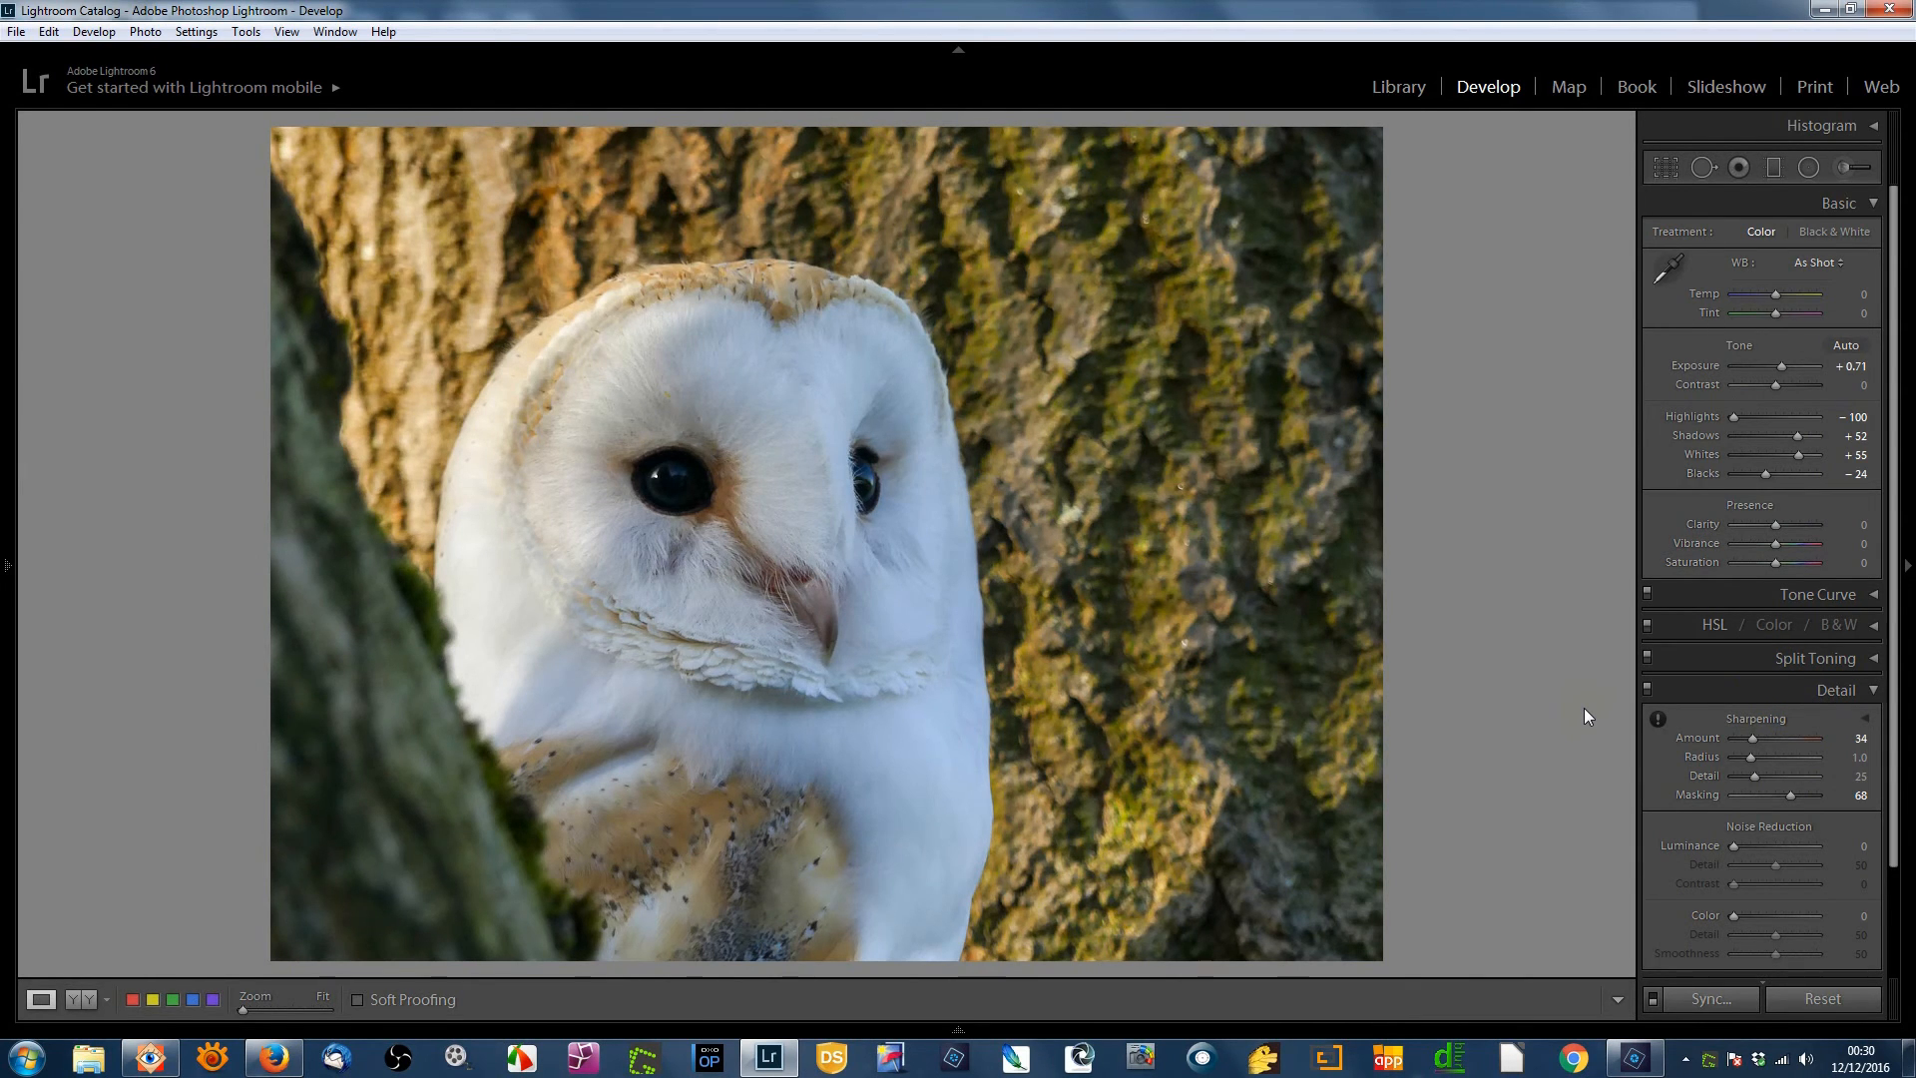
key("Right")
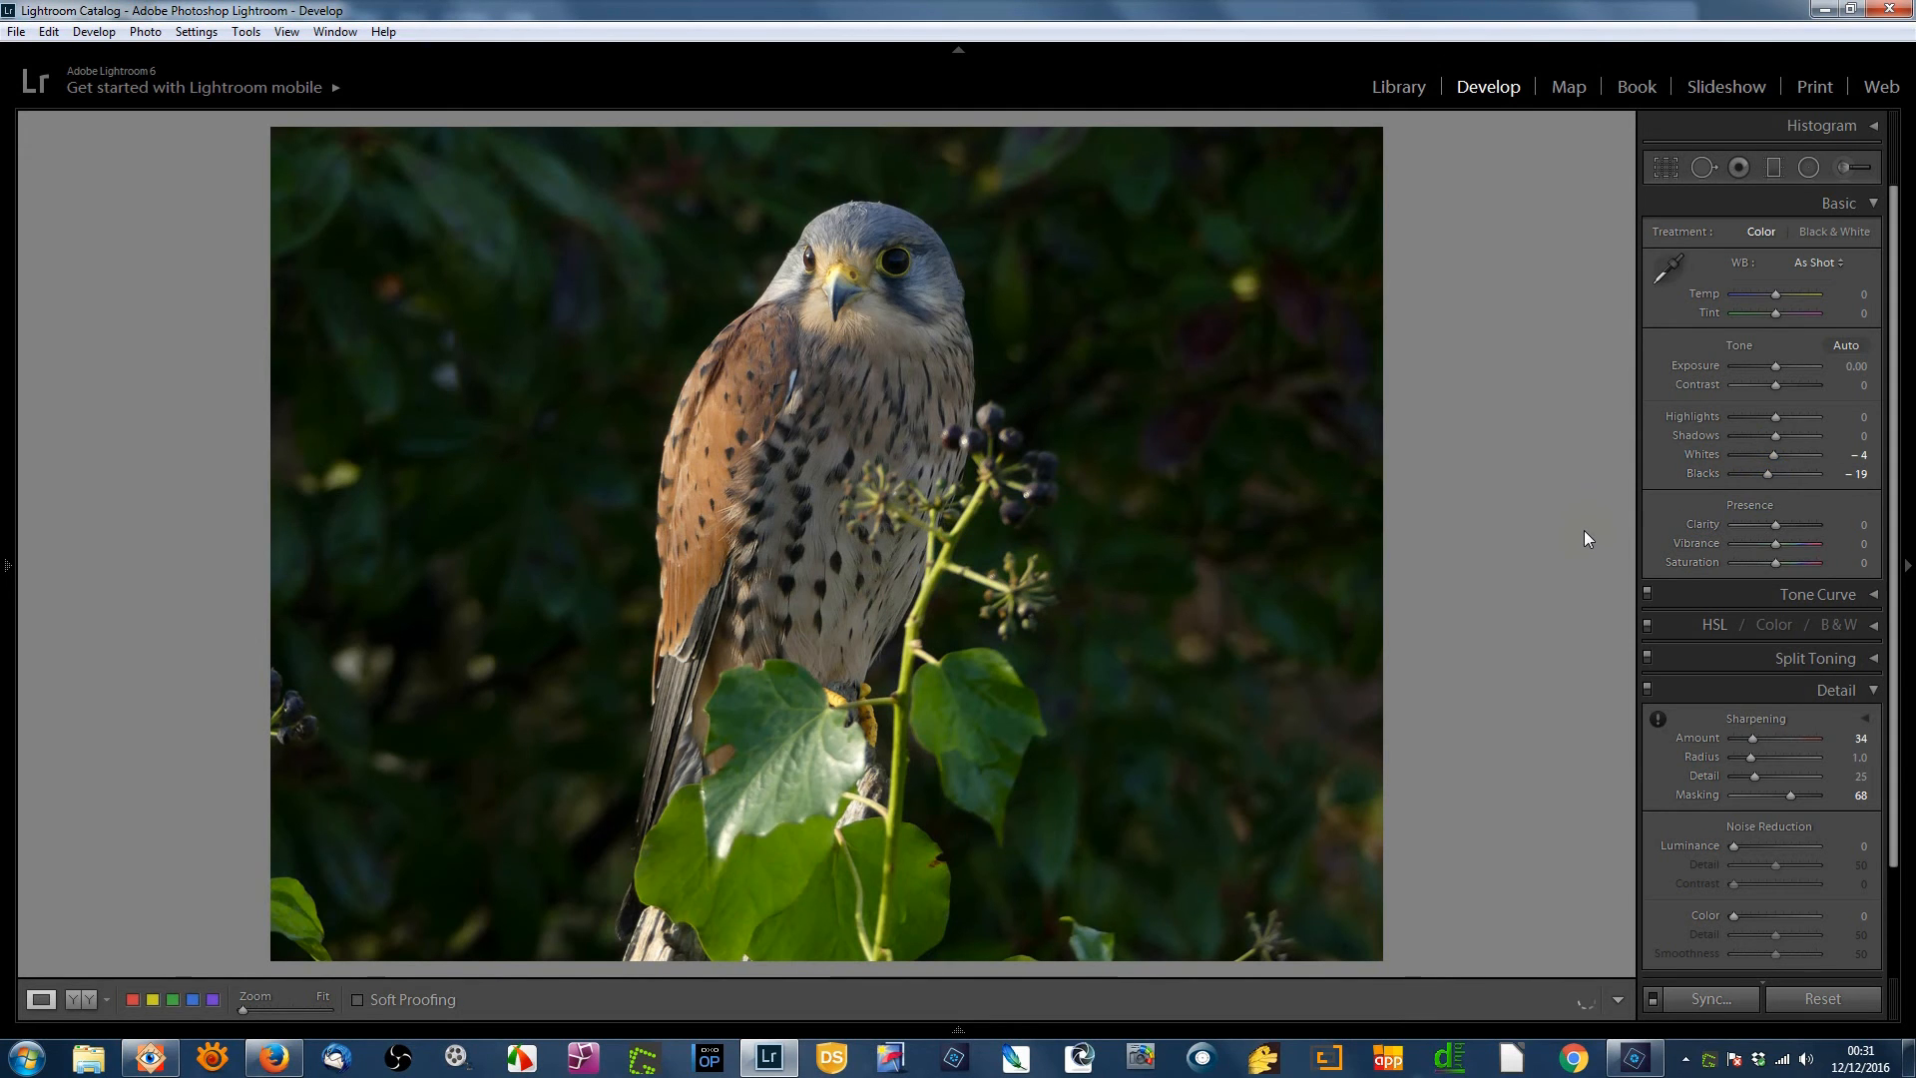
- Browse past the kestrel close-up and little owl, returning to the tawny owl photo
key("Right")
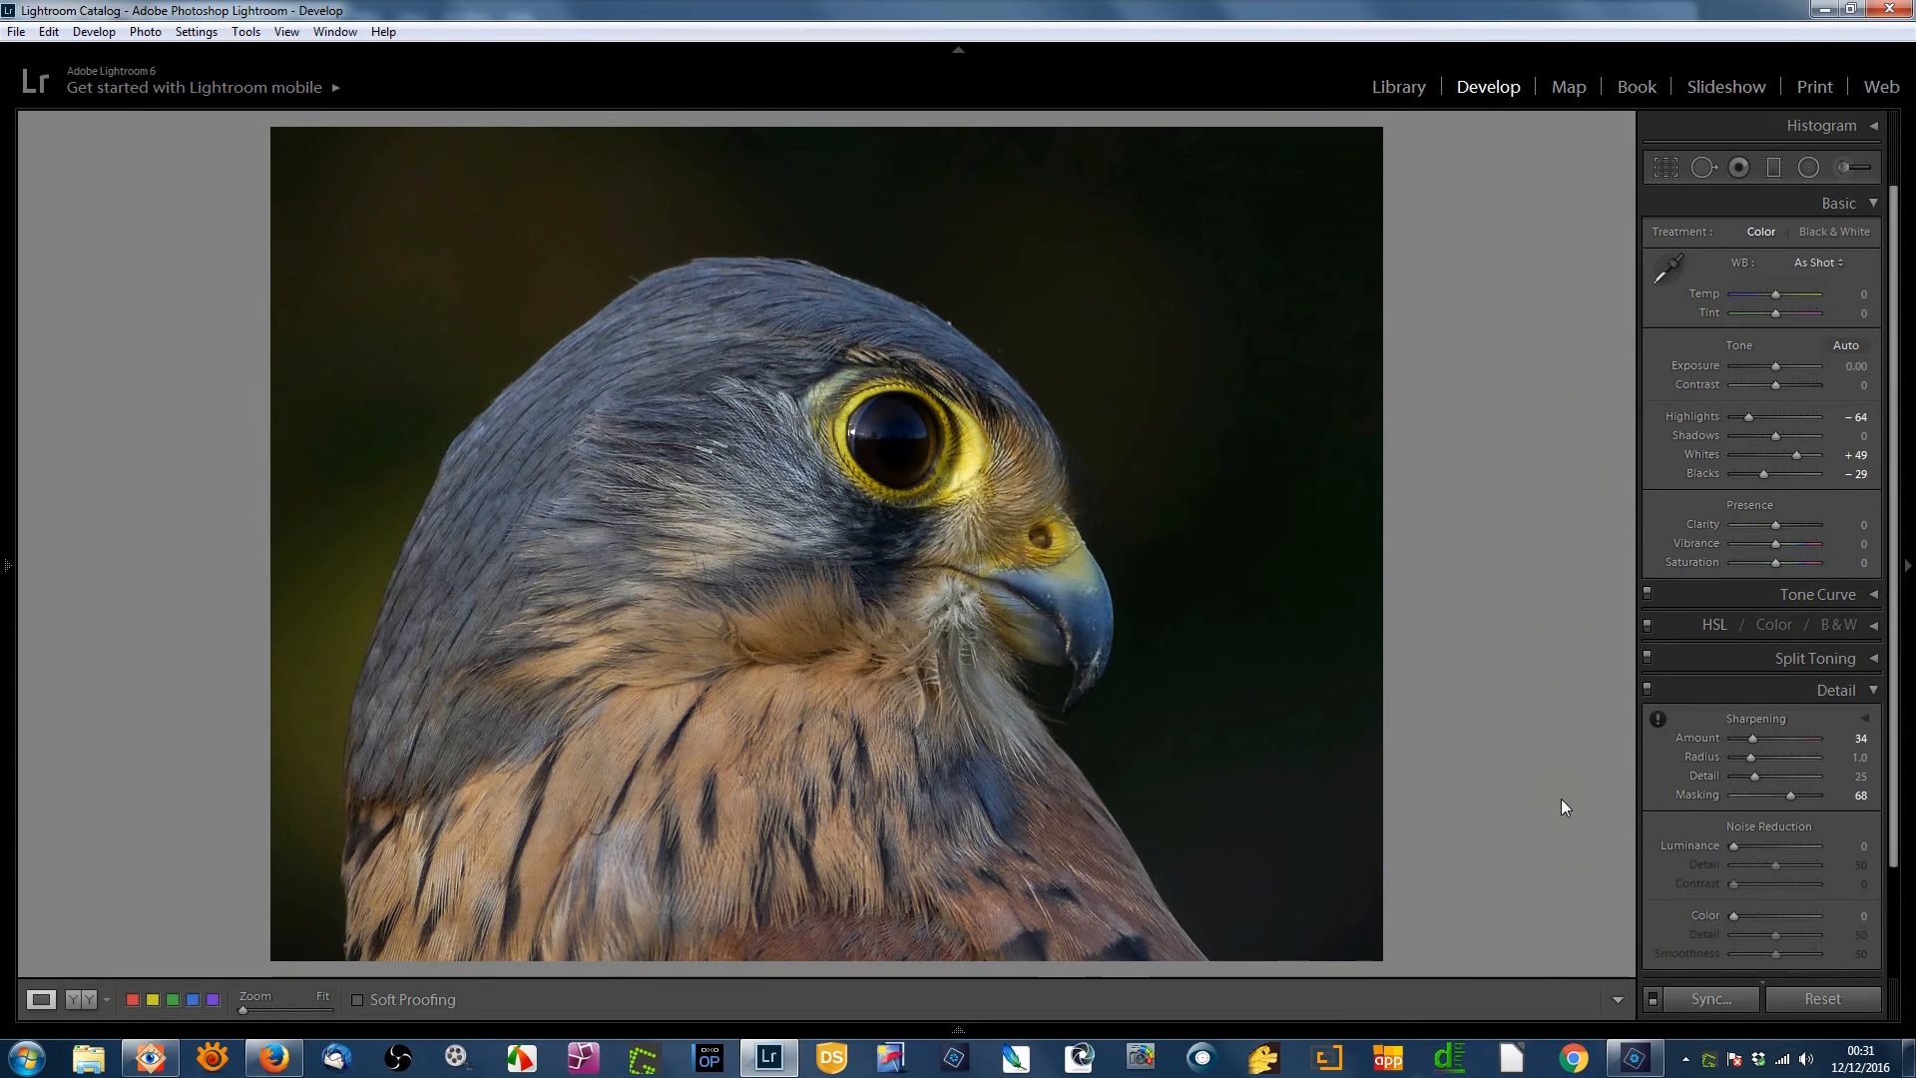
key("Right")
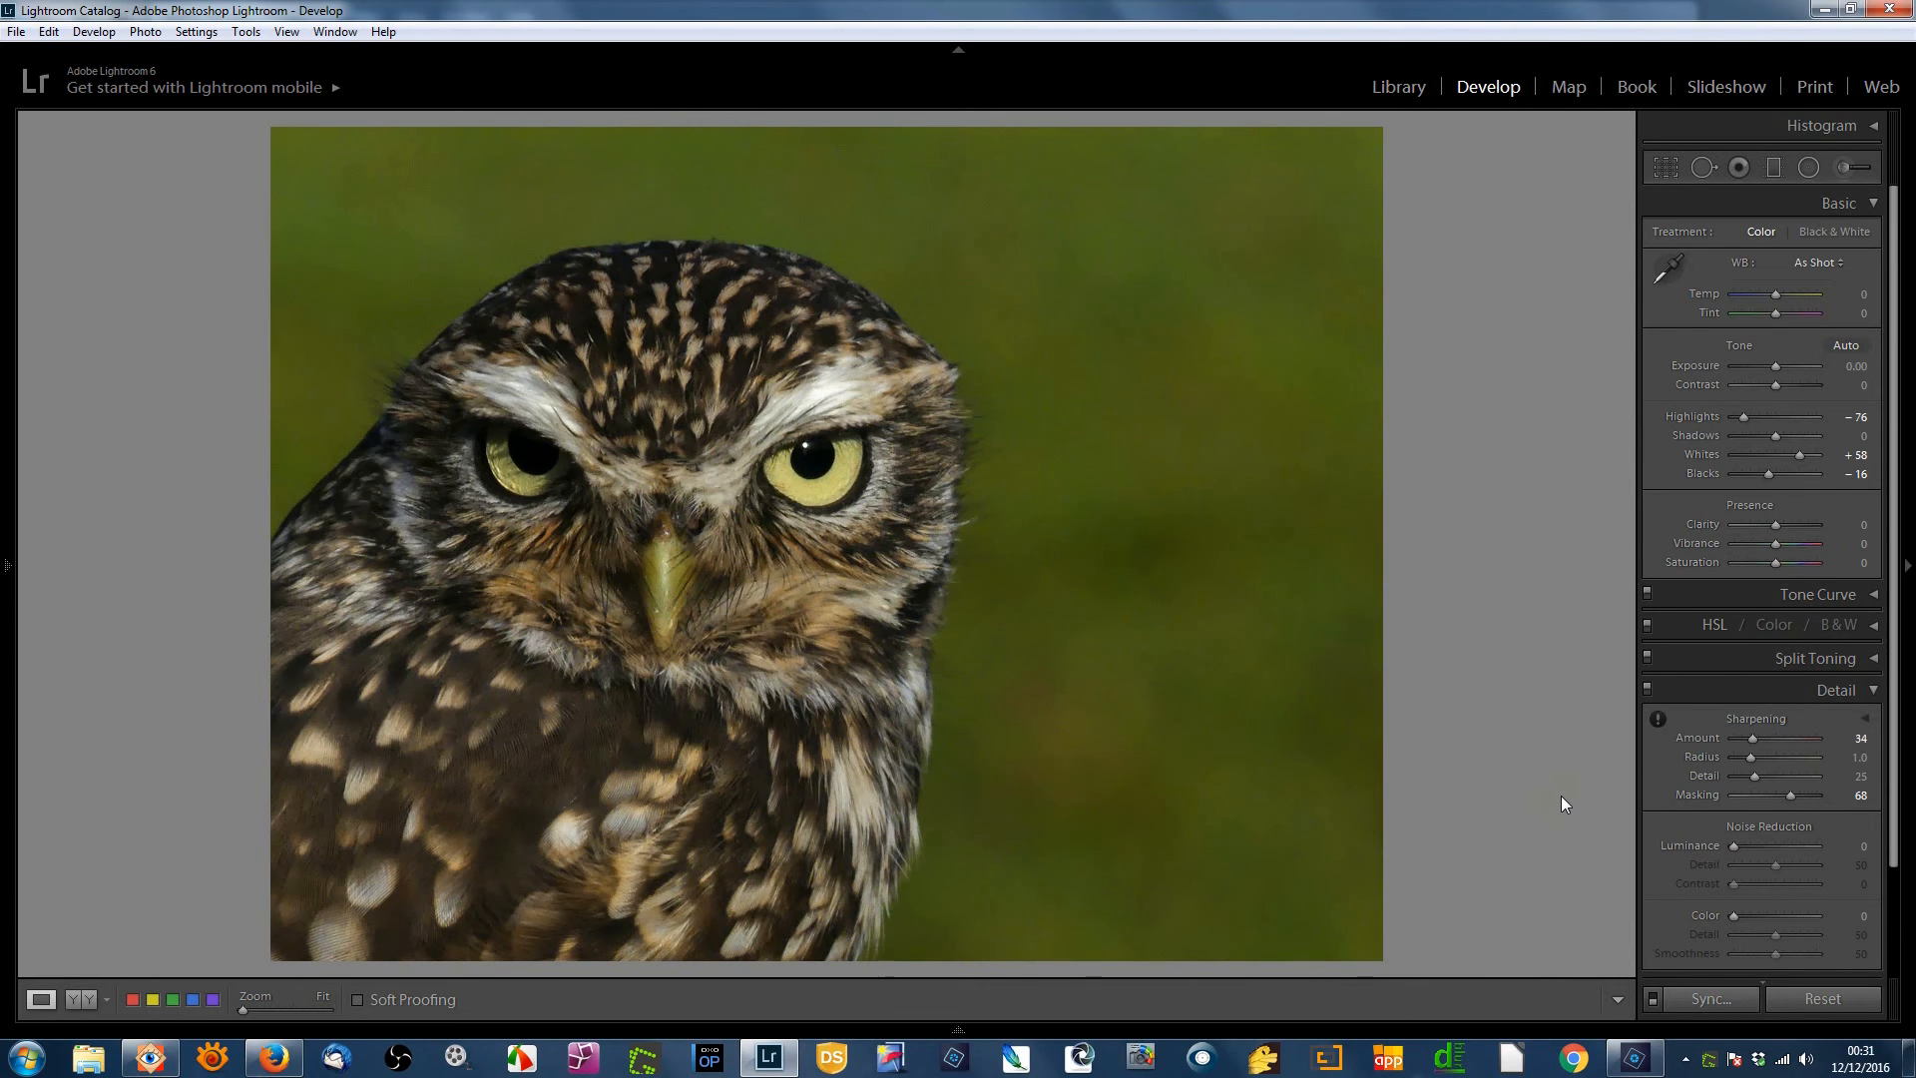
key("Right")
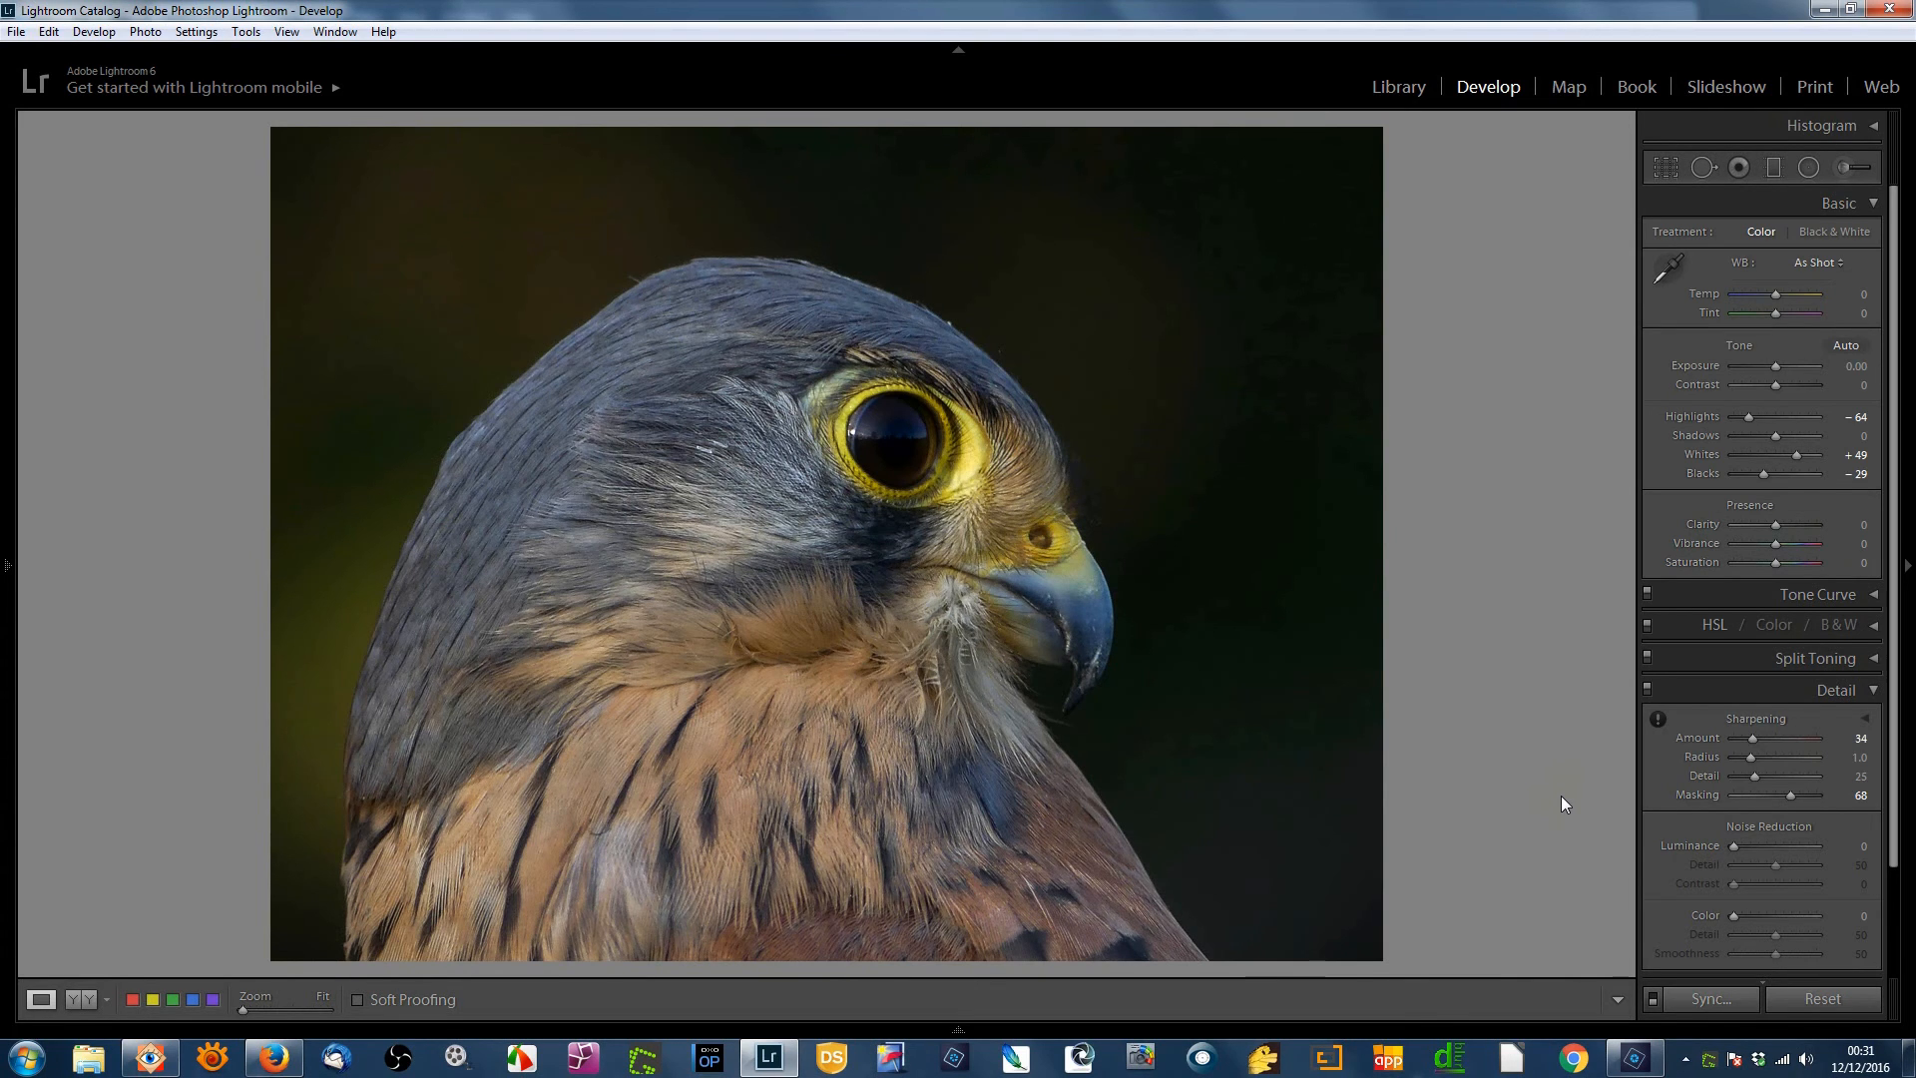
key("Right")
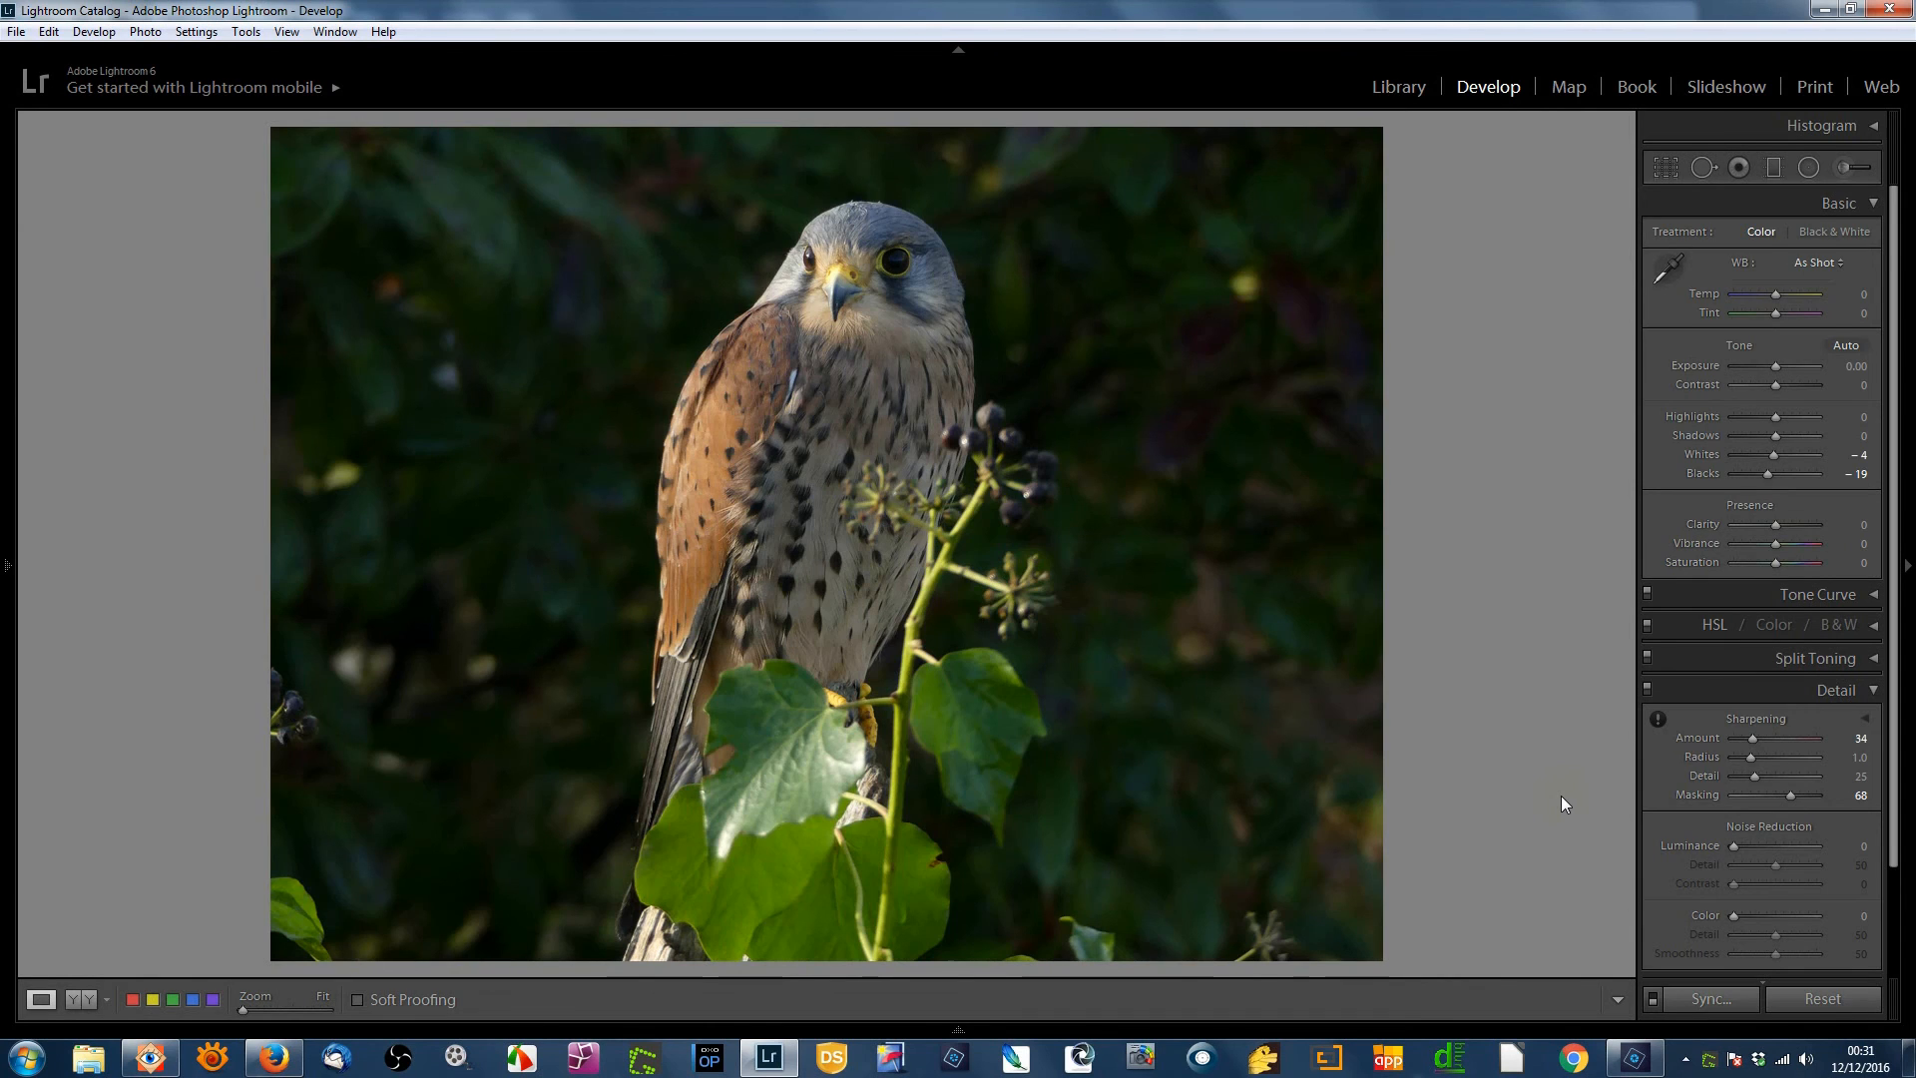
key("Right")
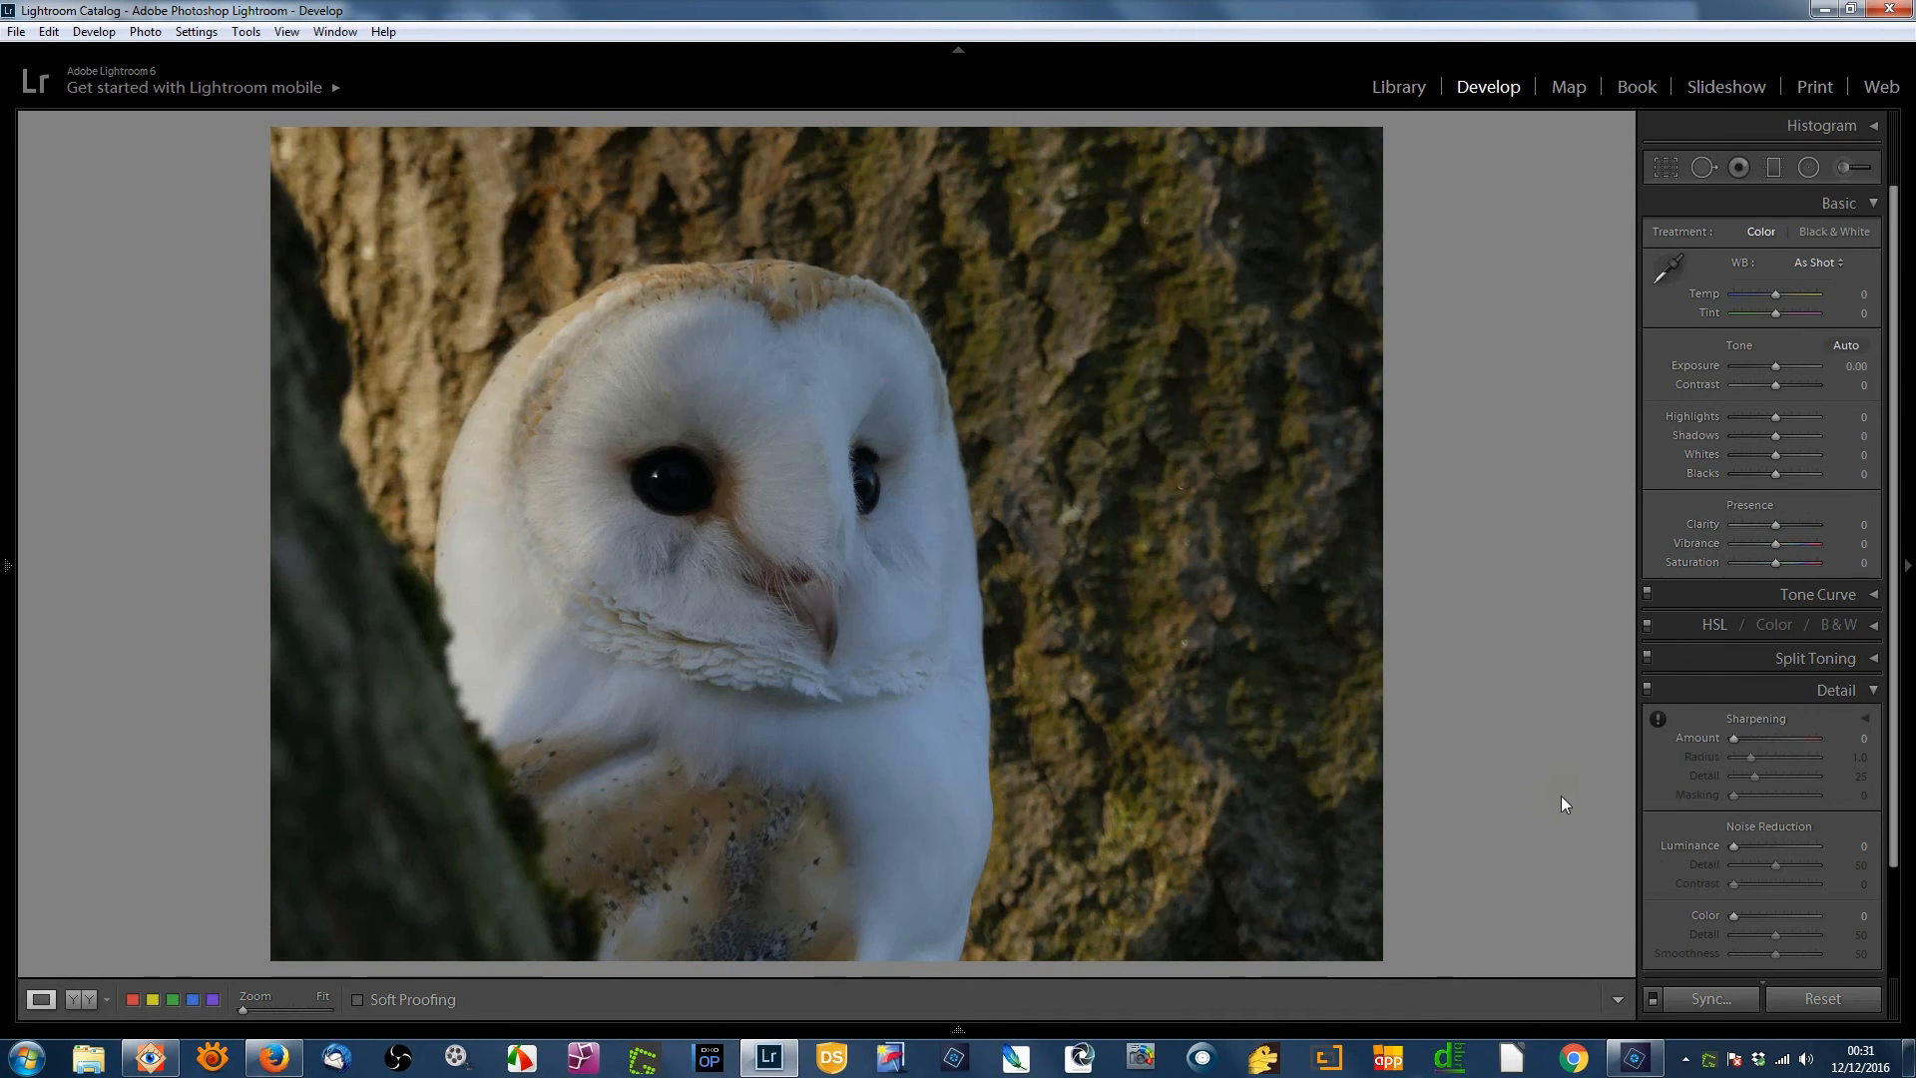
key("Right")
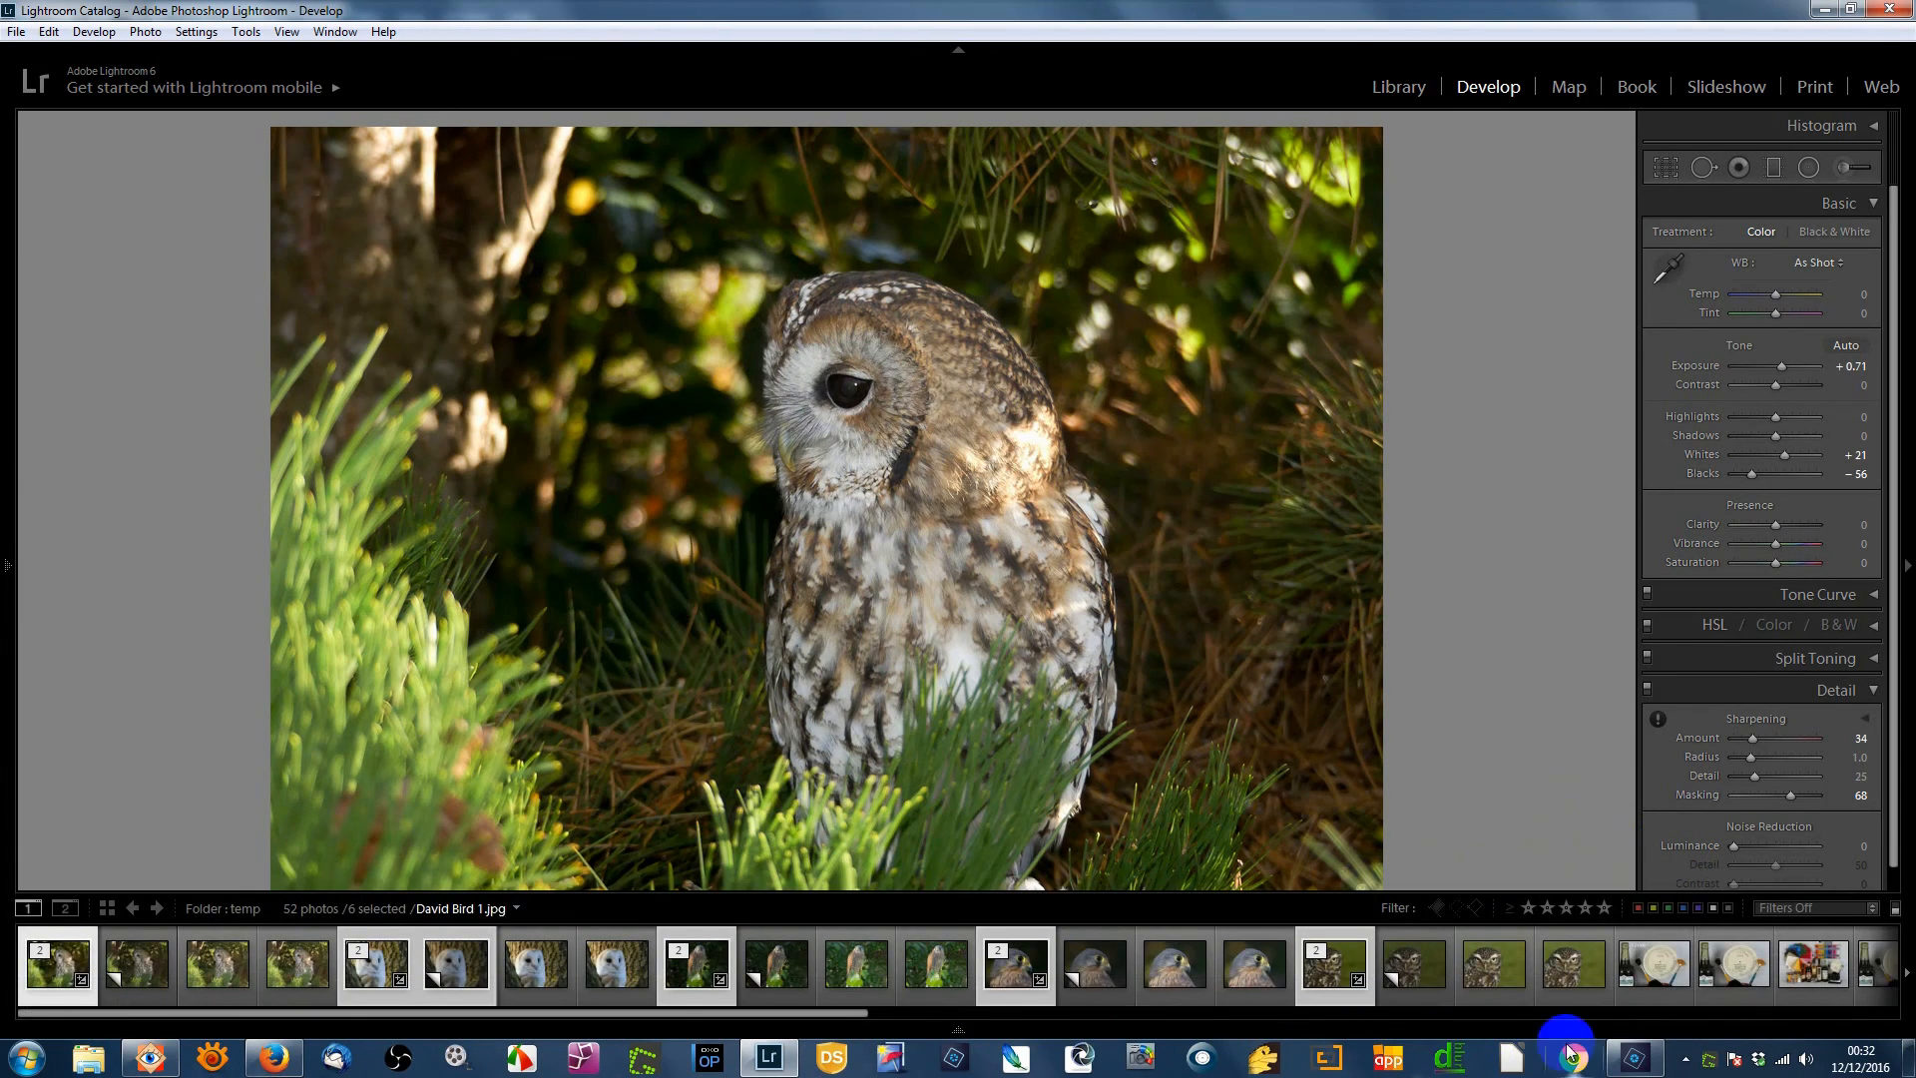
left_click(1634, 1058)
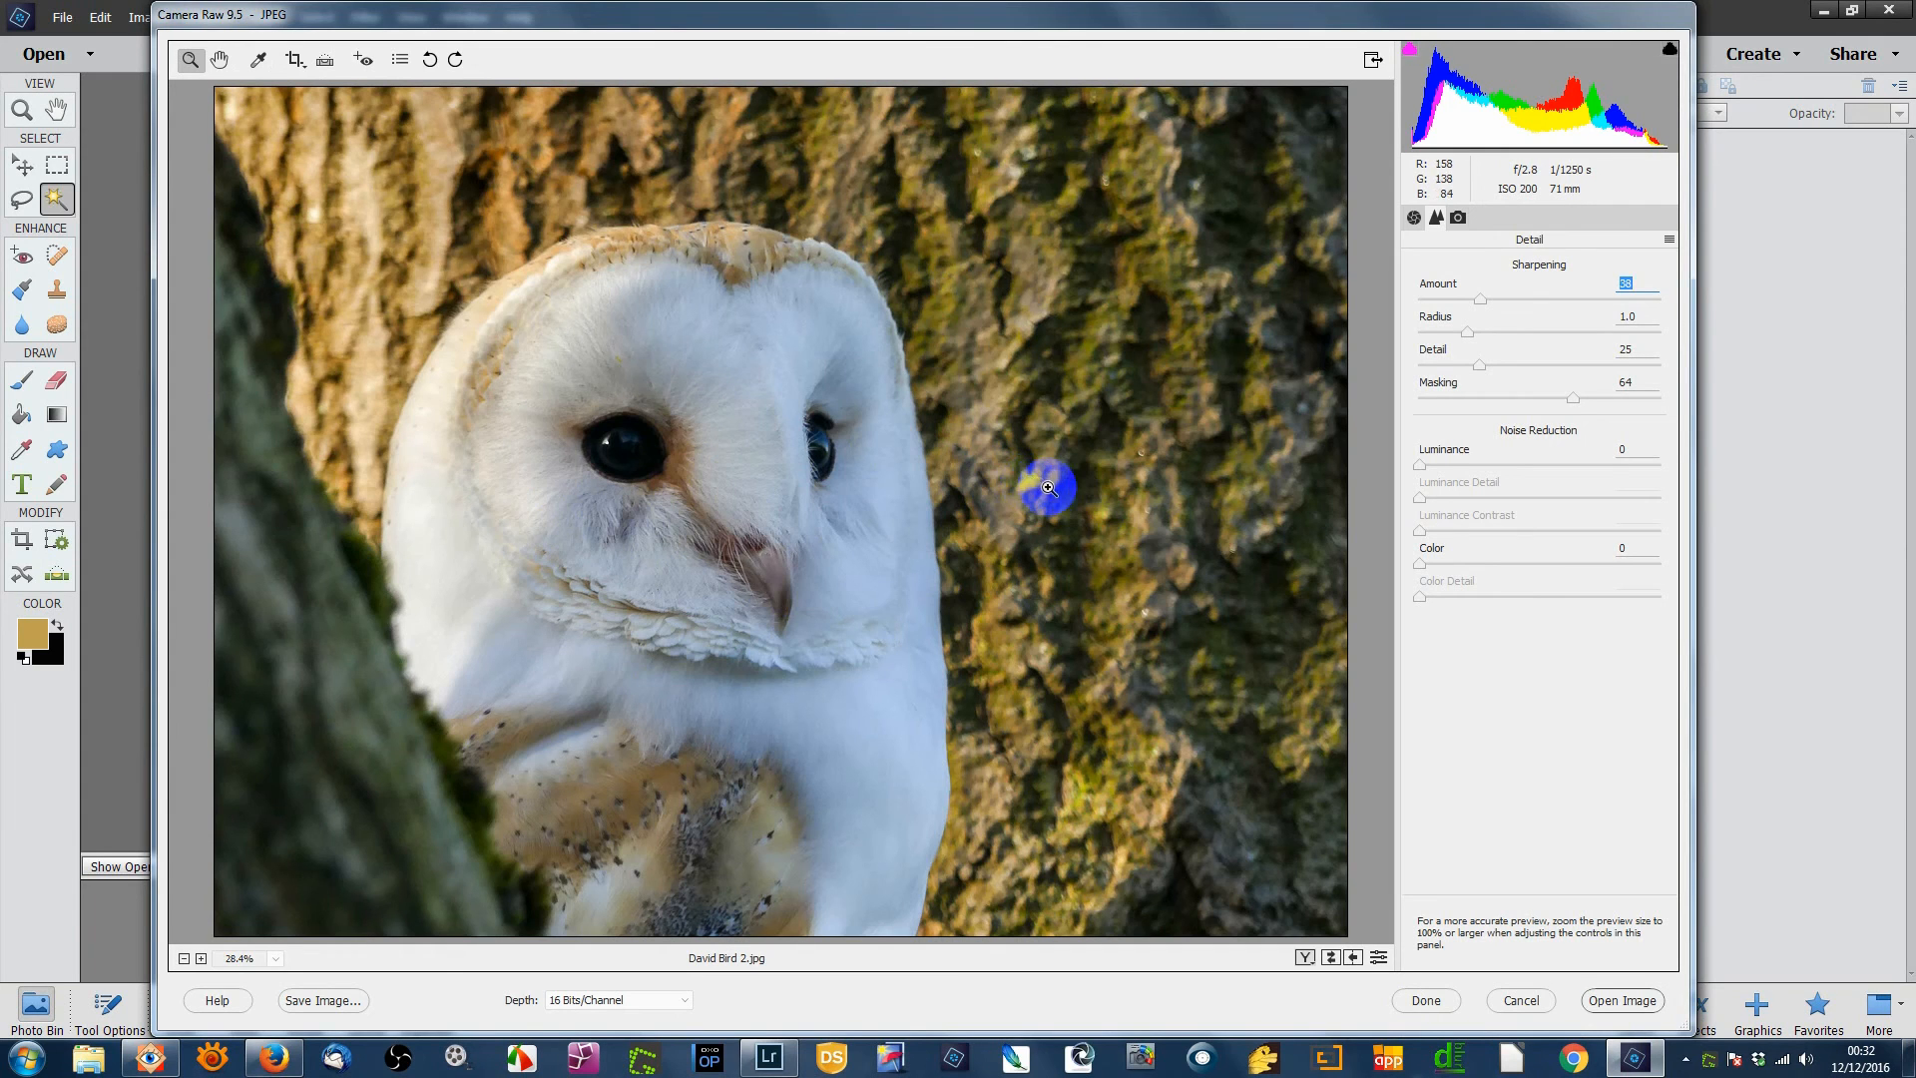
left_click(1621, 1001)
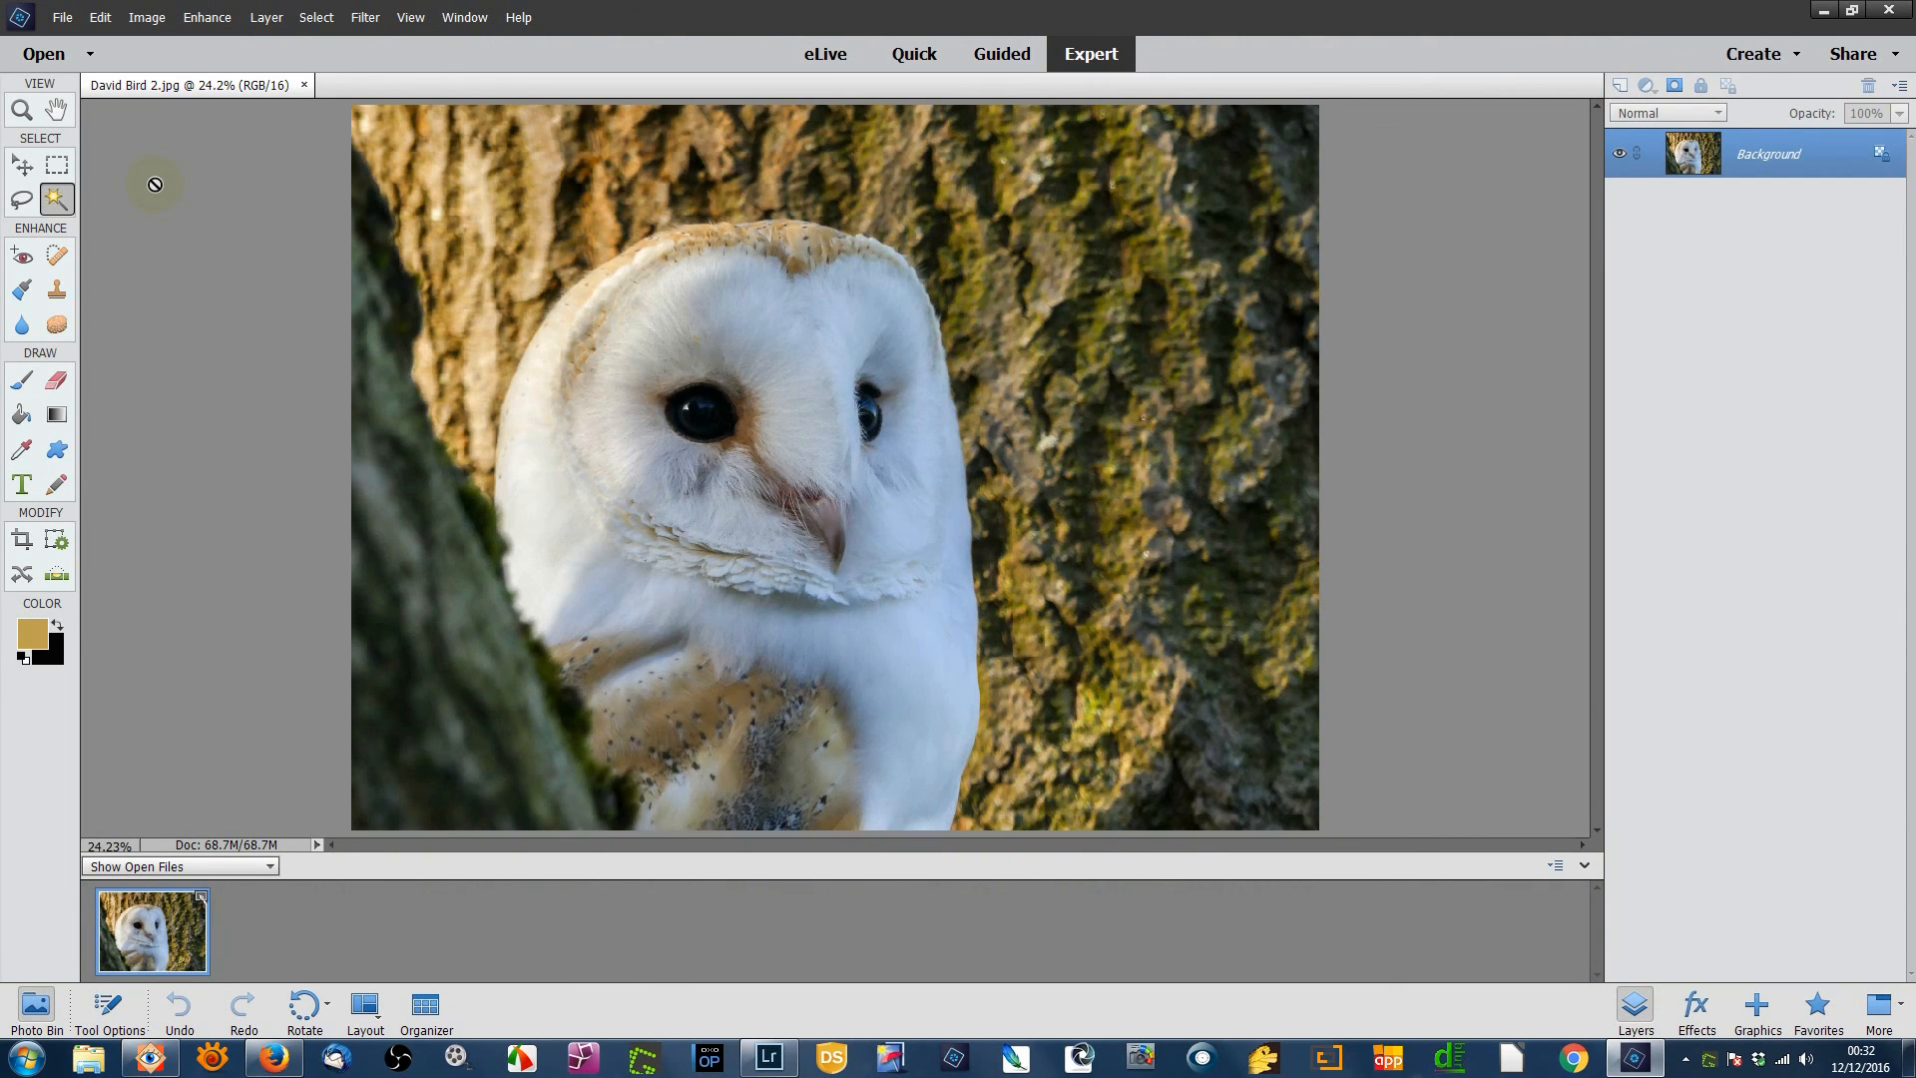
left_click(62, 18)
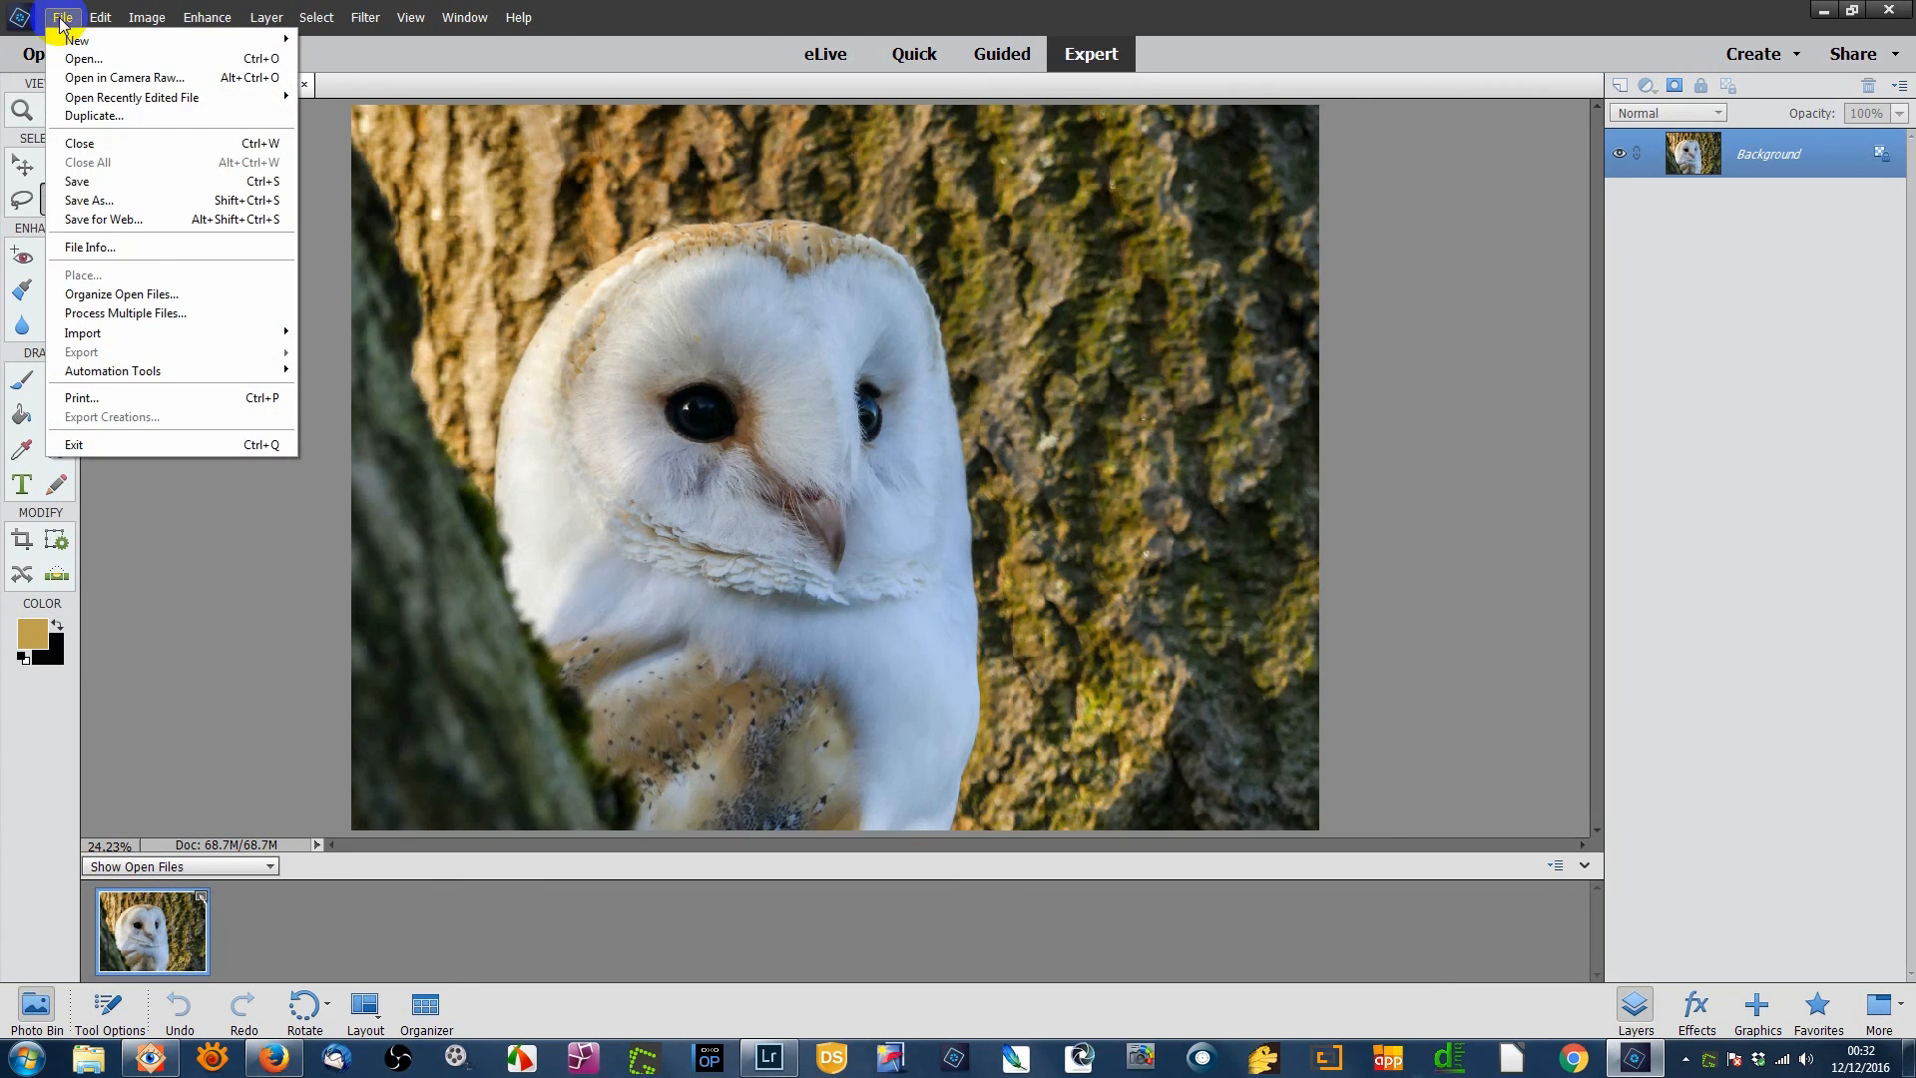
left_click(164, 499)
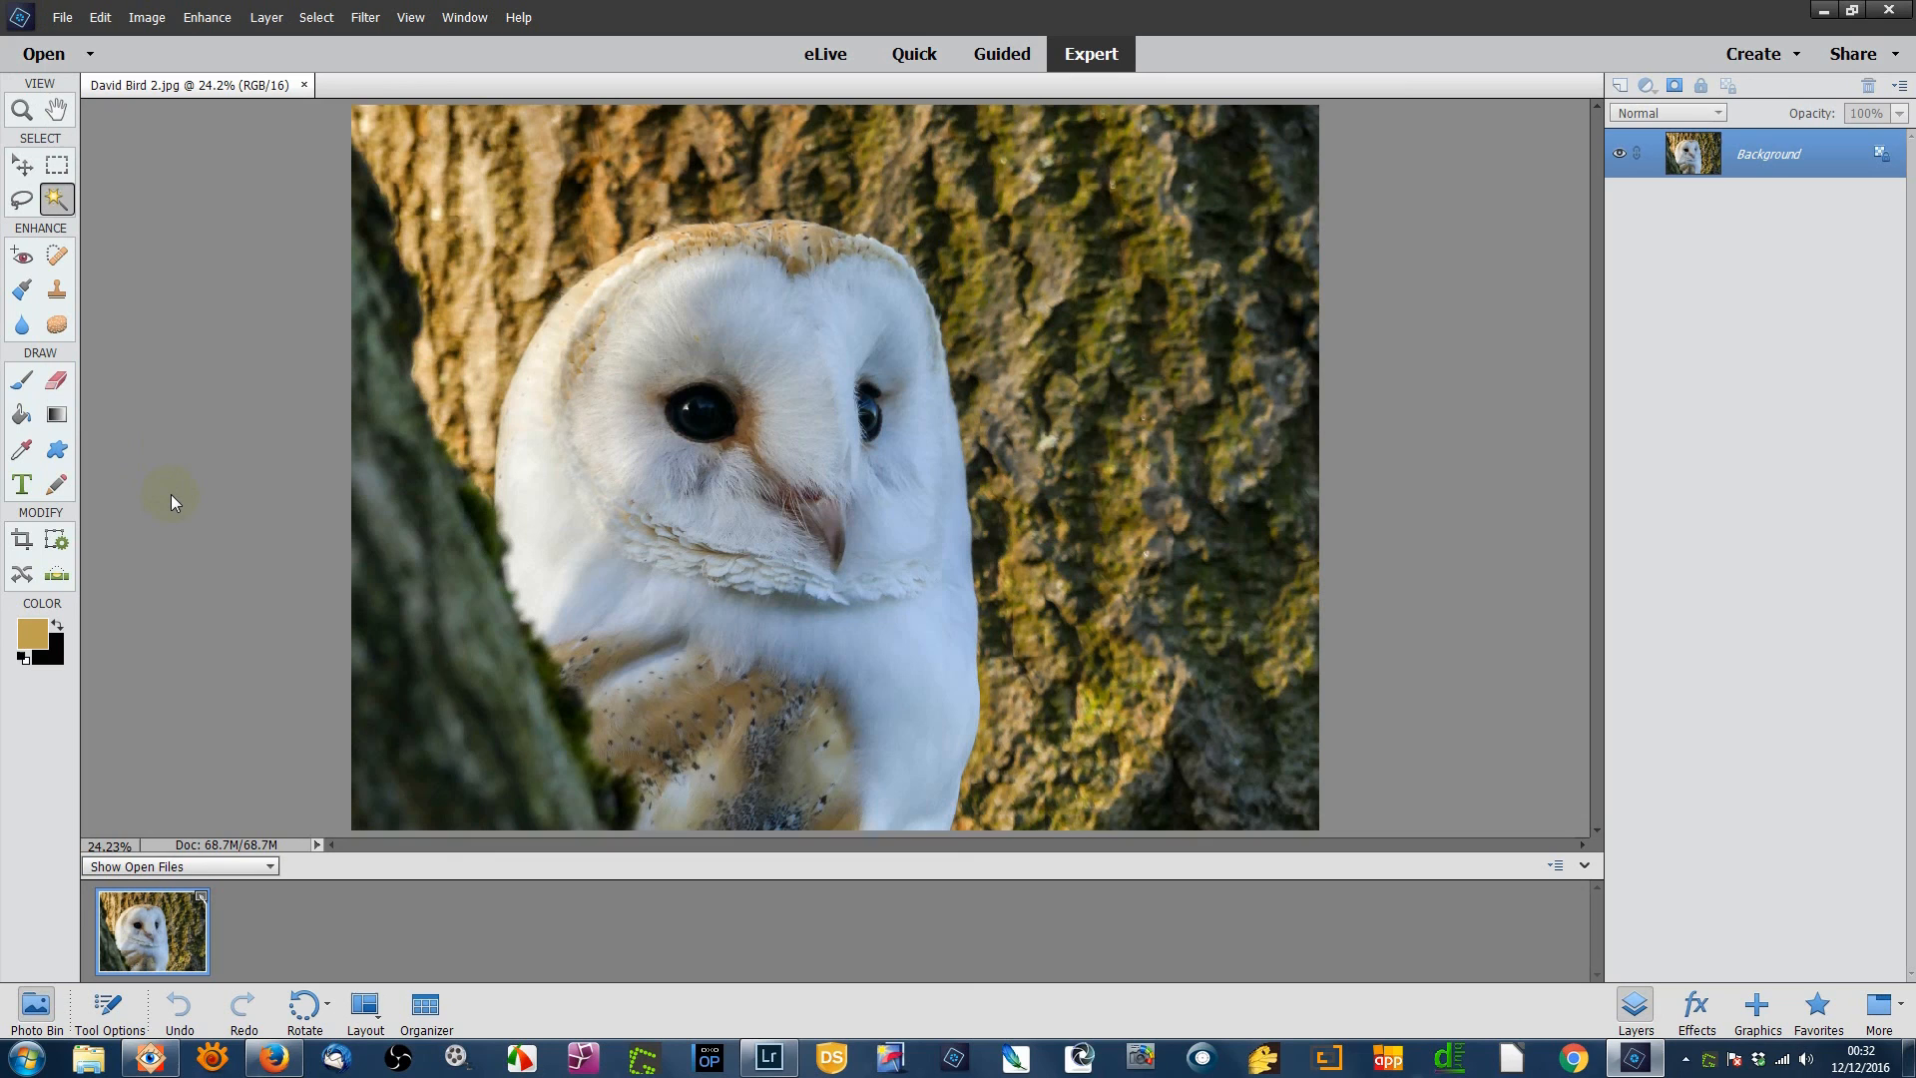